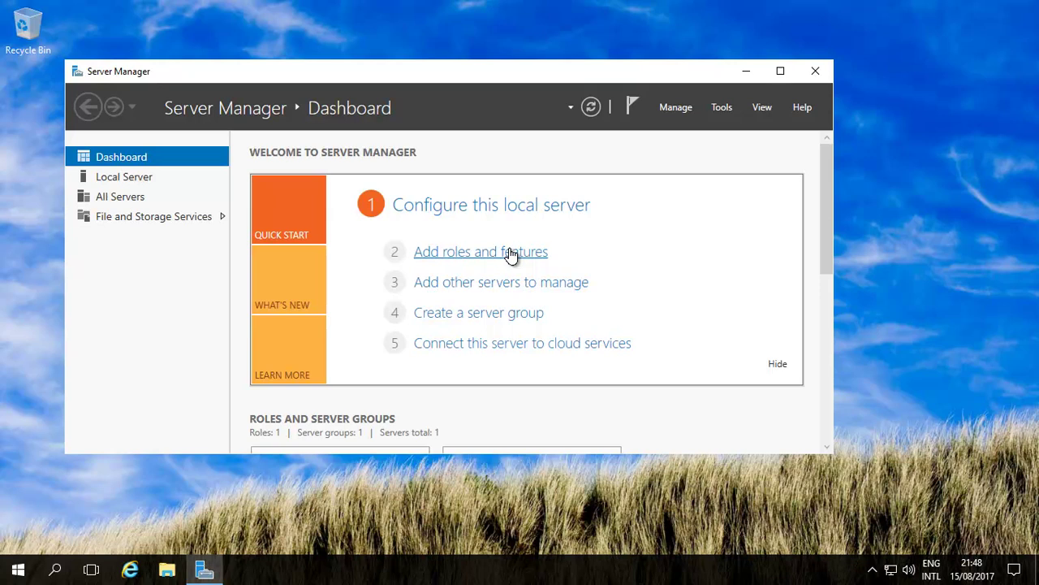
Step: Start a role-based installation on the local server and select Network Policy and Access Services with its required management tools
left_click(512, 255)
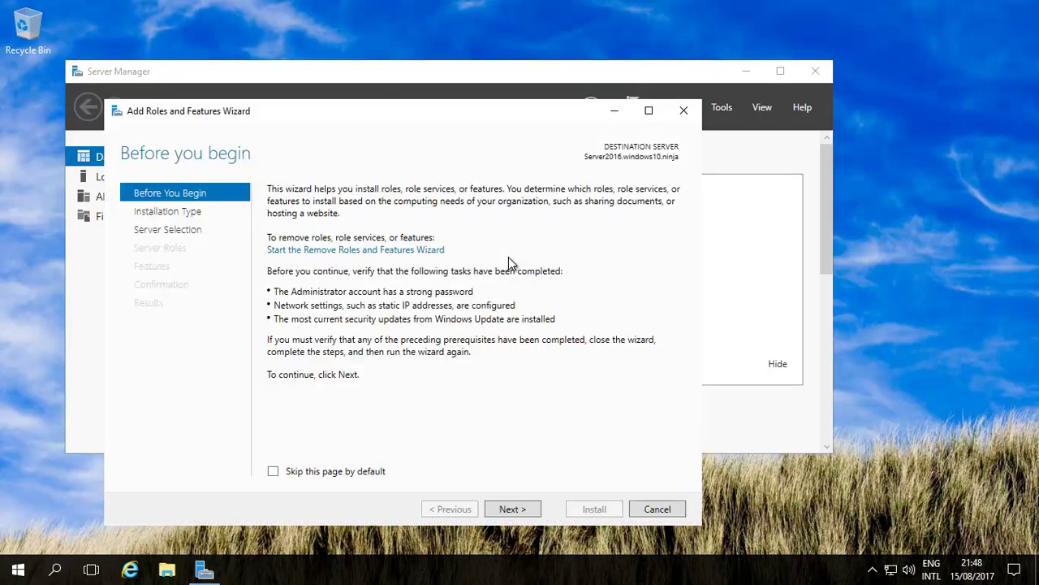
left_click(515, 510)
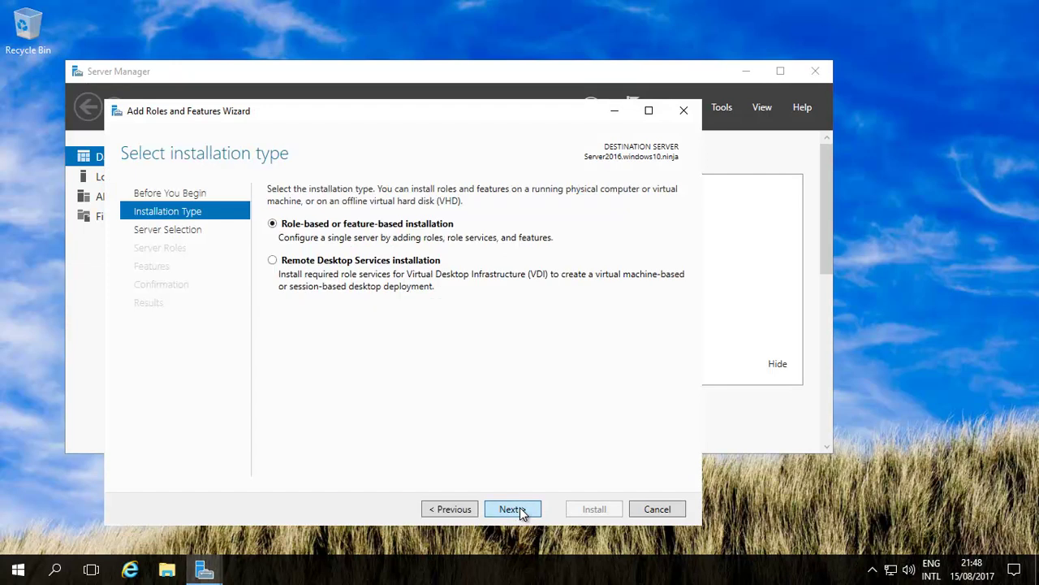
left_click(520, 510)
left_click(520, 510)
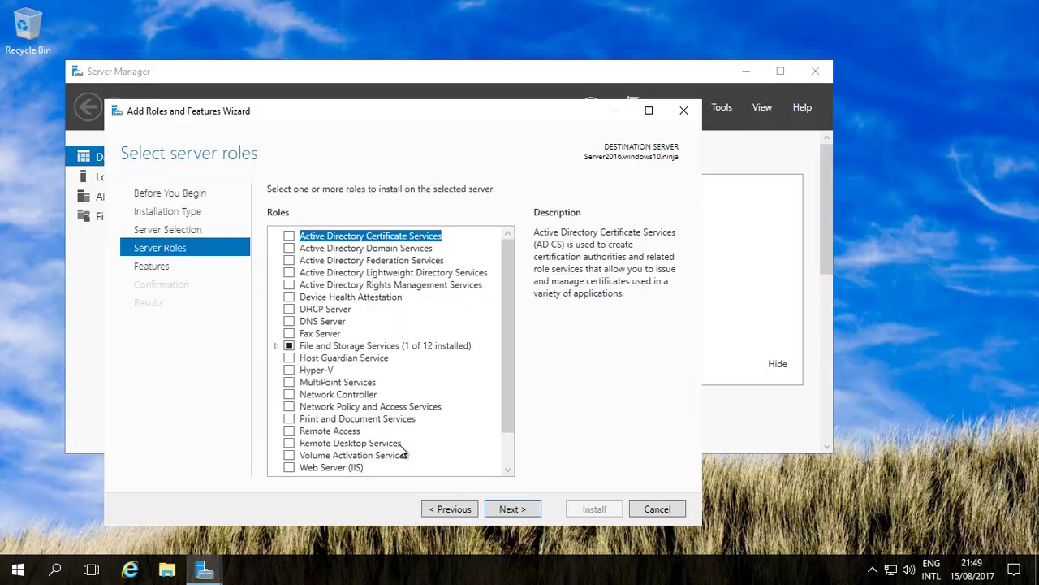
left_click(290, 407)
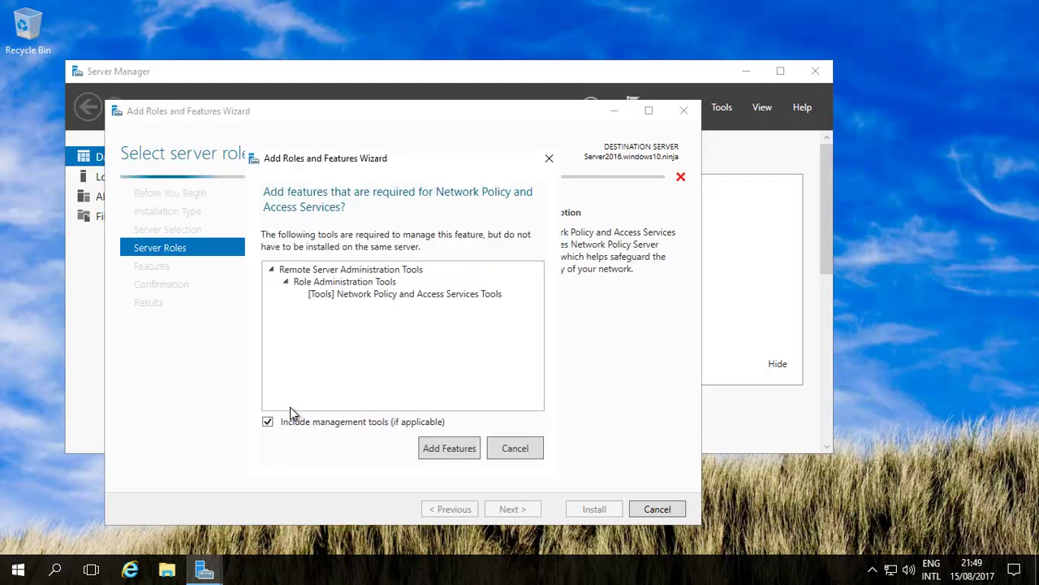
left_click(461, 456)
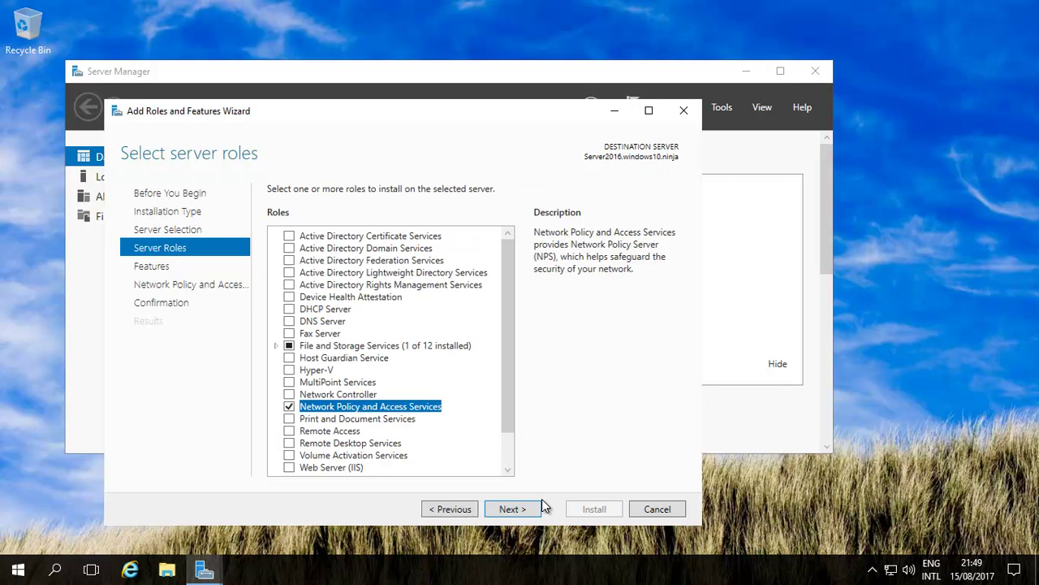
Step: Keep the default features and install the Network Policy and Access Services role
left_click(513, 509)
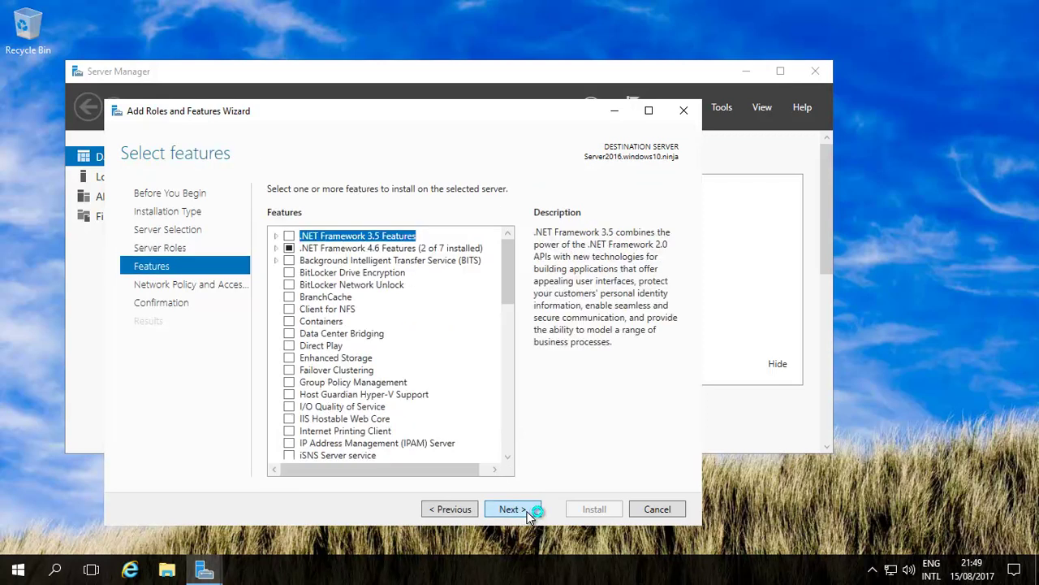
left_click(513, 510)
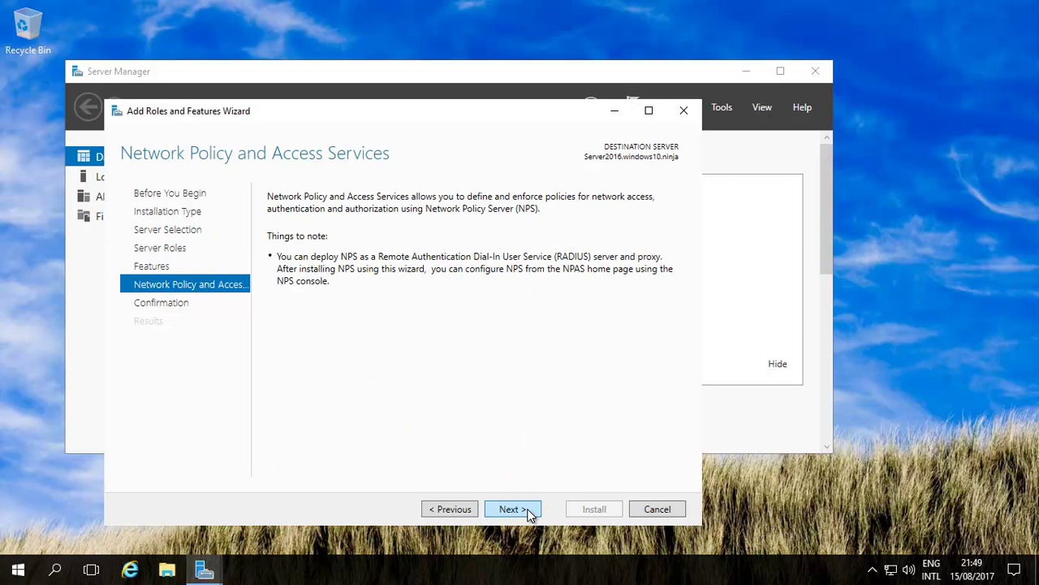
left_click(527, 509)
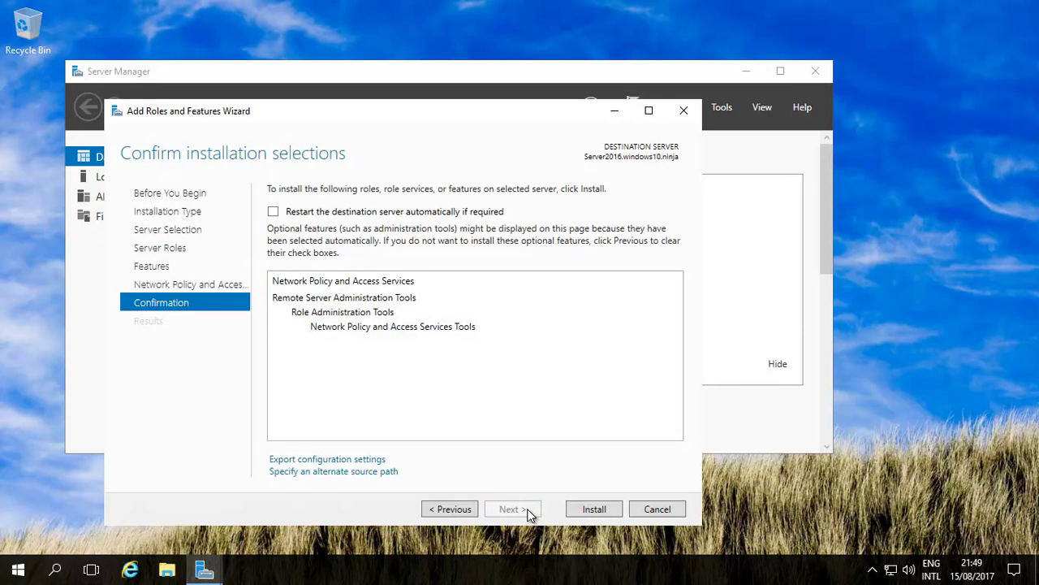
left_click(596, 511)
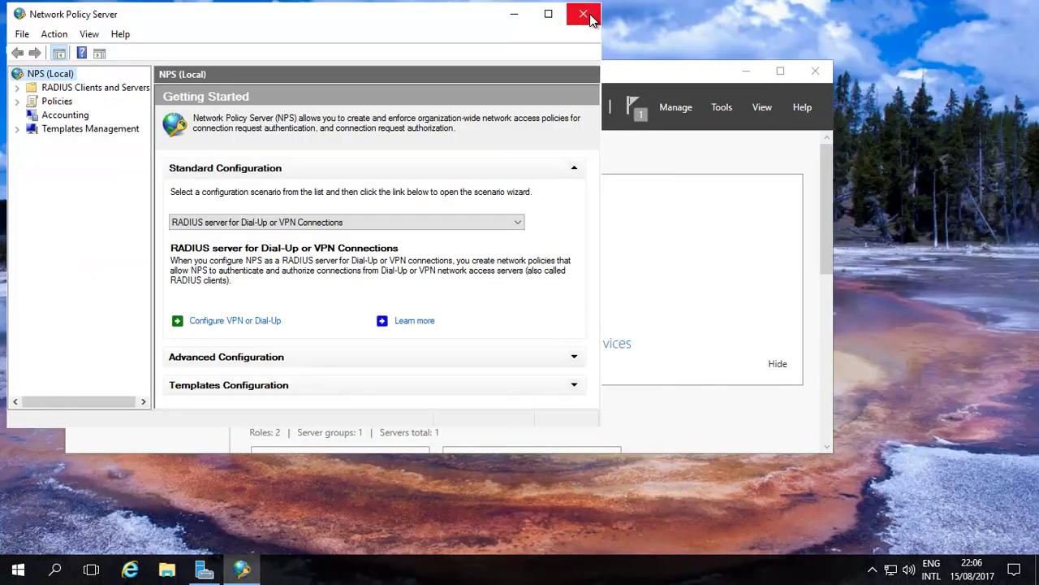
Step: Close the Network Policy Server console and dismiss the feature installation notification in Server Manager
left_click(583, 14)
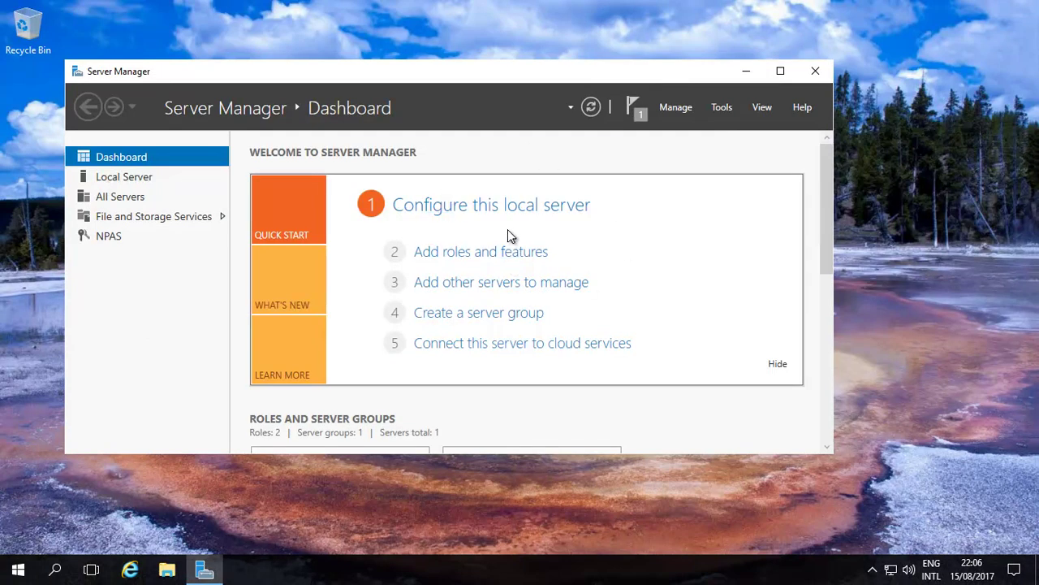
left_click(641, 111)
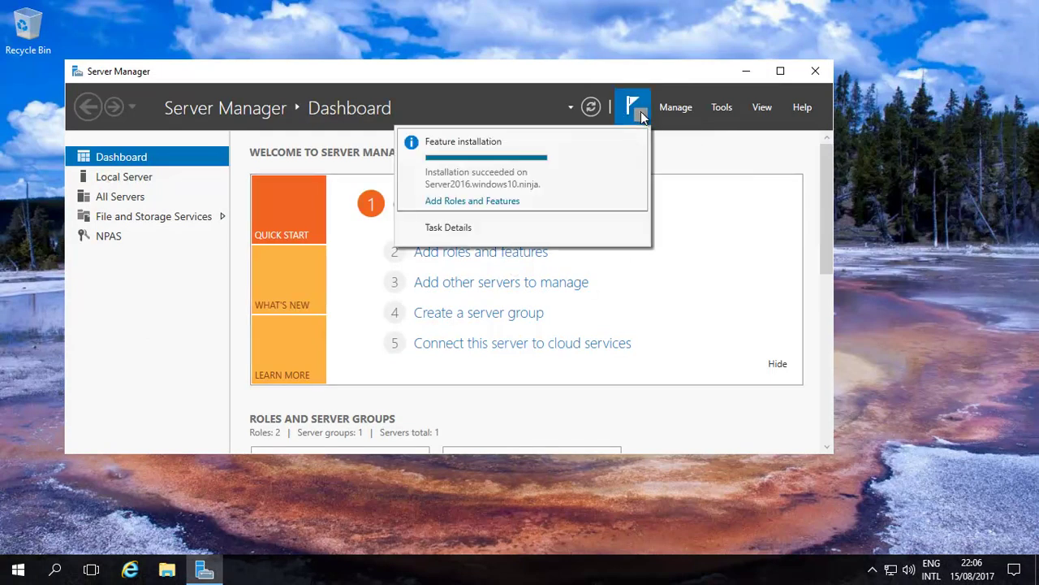
left_click(639, 144)
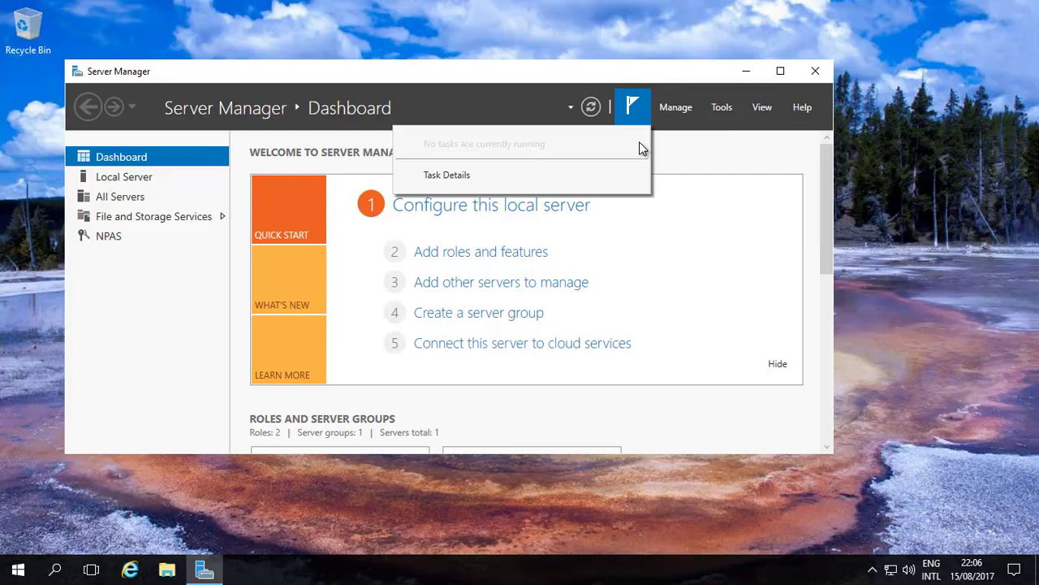
Step: Open the Network Policy Server console and move its window toward the centre of the desktop
left_click(723, 109)
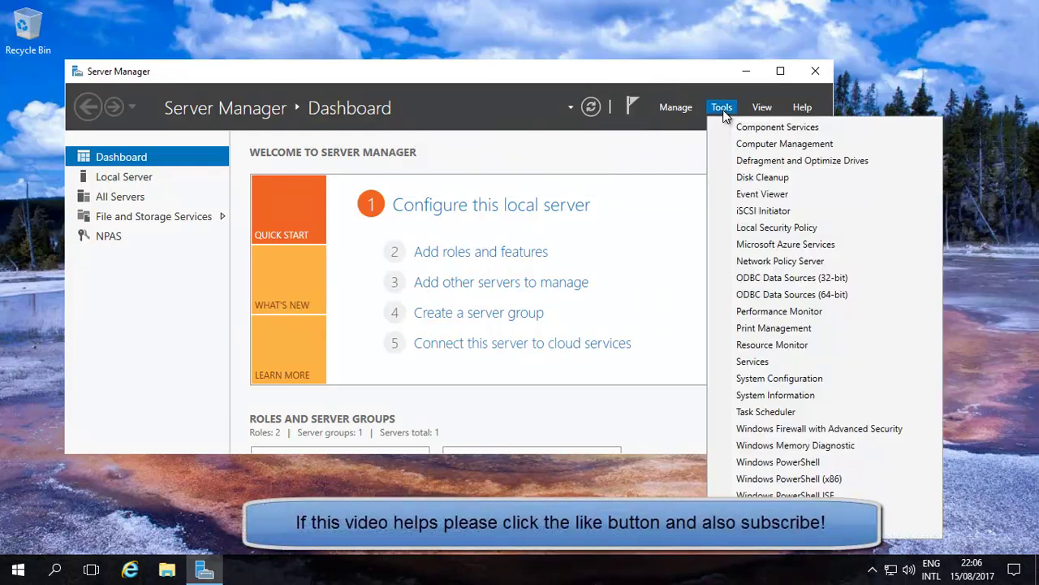
left_click(763, 263)
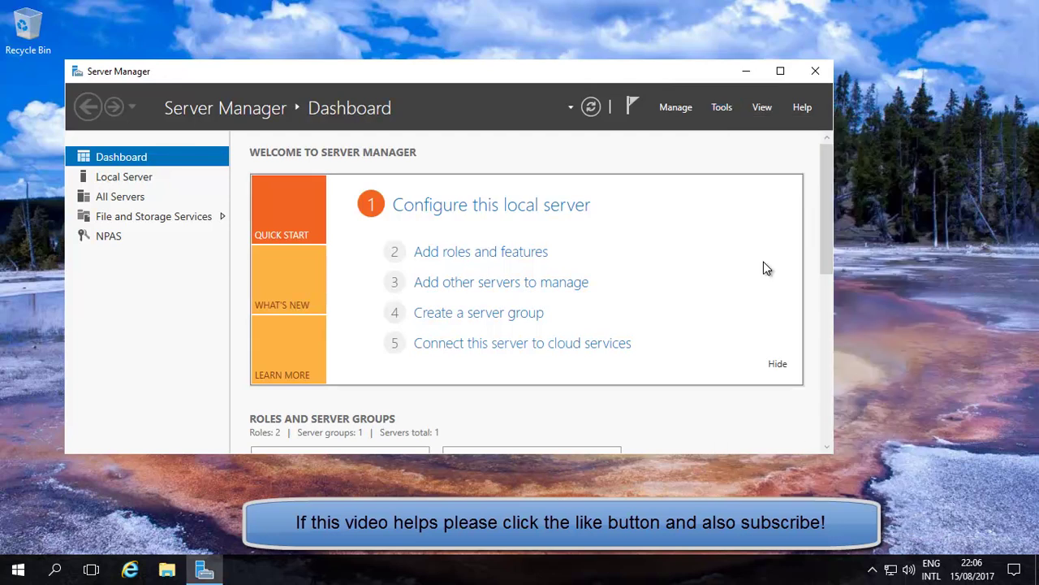
left_click_drag(411, 18, 681, 65)
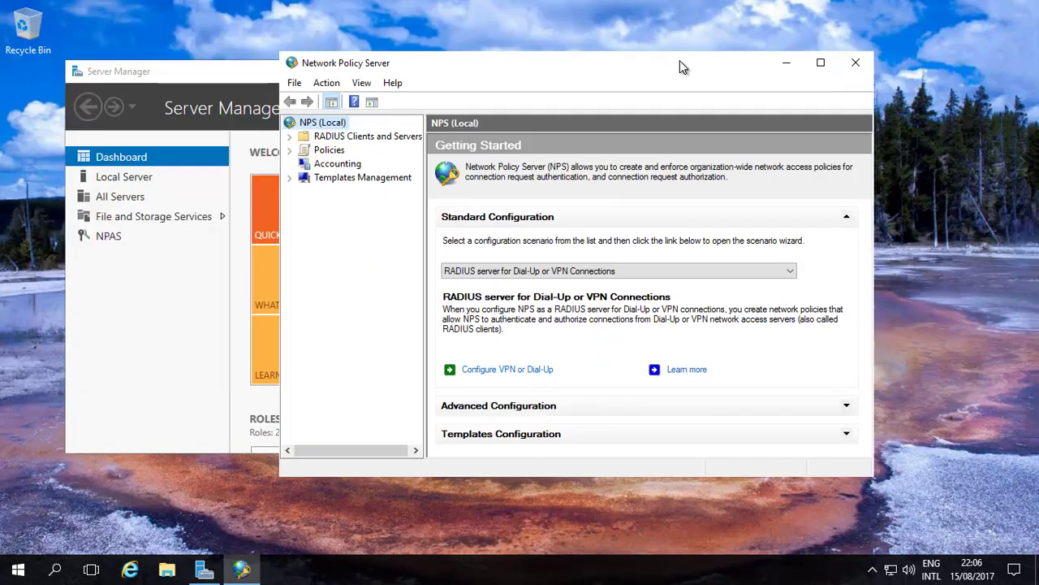
left_click(517, 370)
right_click(333, 128)
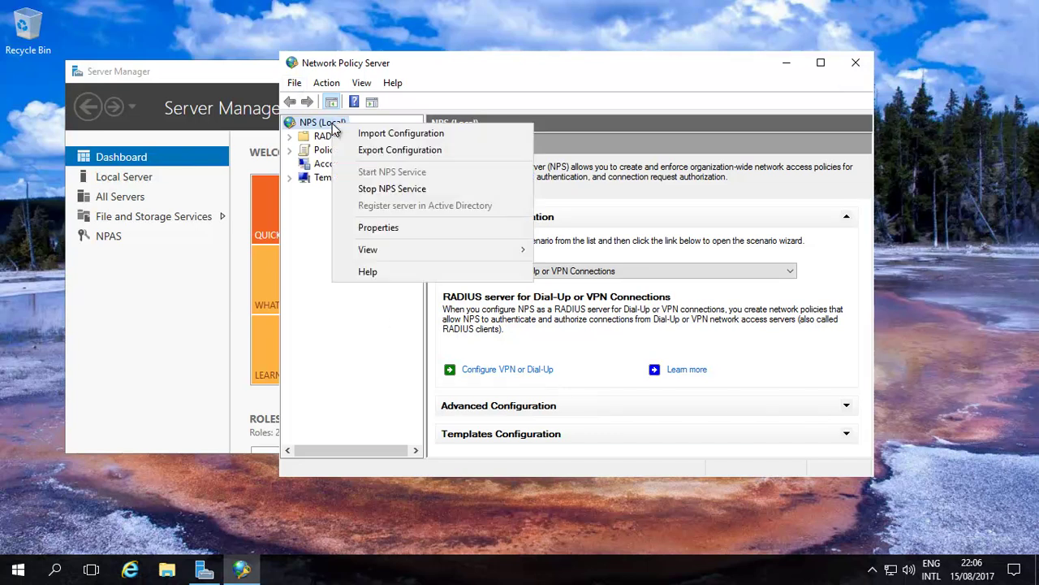
left_click(315, 265)
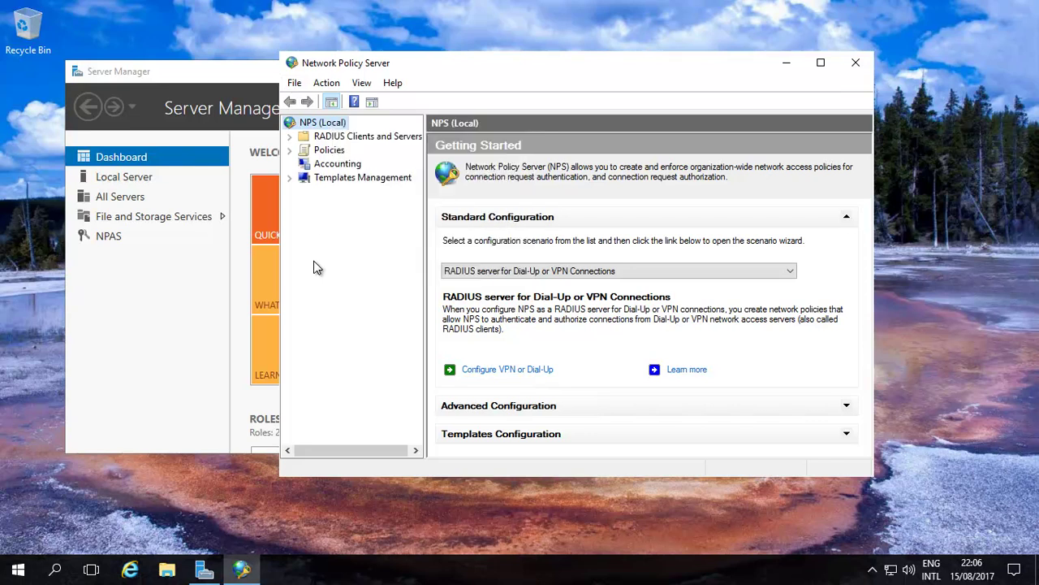
Step: Start configuring VPN or Dial-Up, choosing Virtual Private Network (VPN) Connections as the connection type and keeping the default policy name
left_click(490, 370)
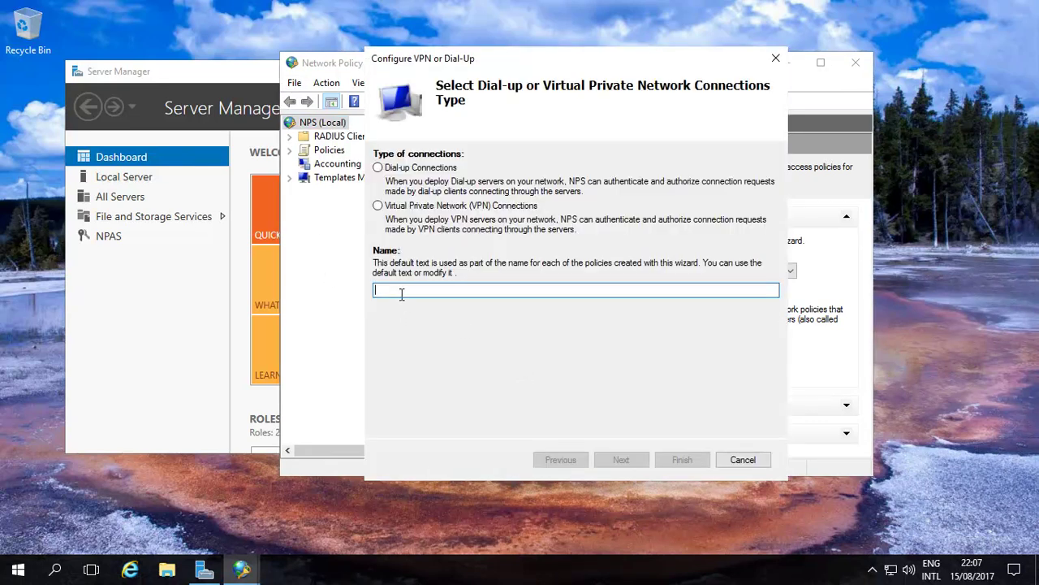
left_click(378, 205)
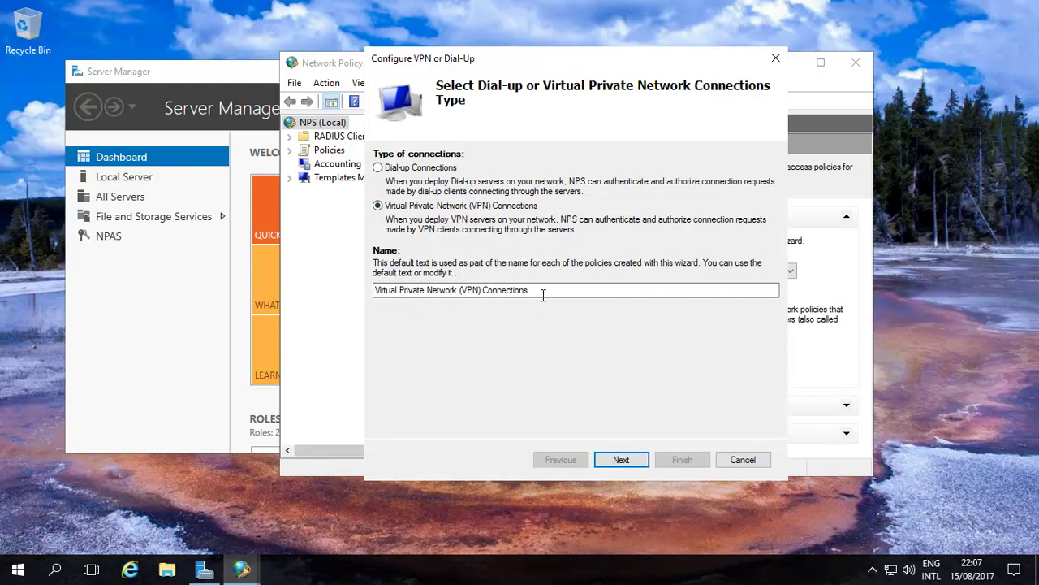
left_click(622, 461)
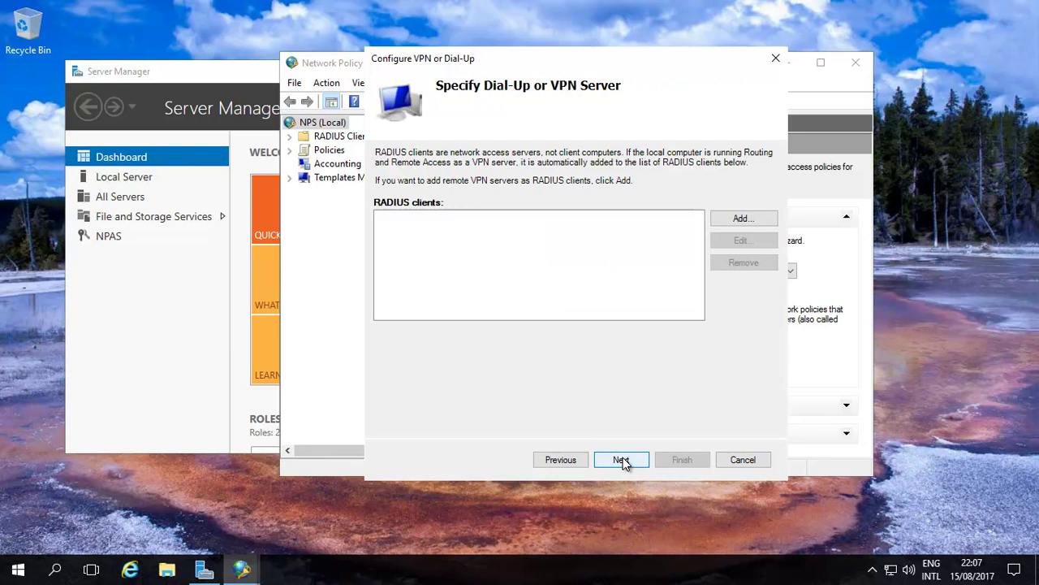
Step: Add a new RADIUS client with the friendly name VPN RADIUS and the address 192.168.0.50
left_click(740, 219)
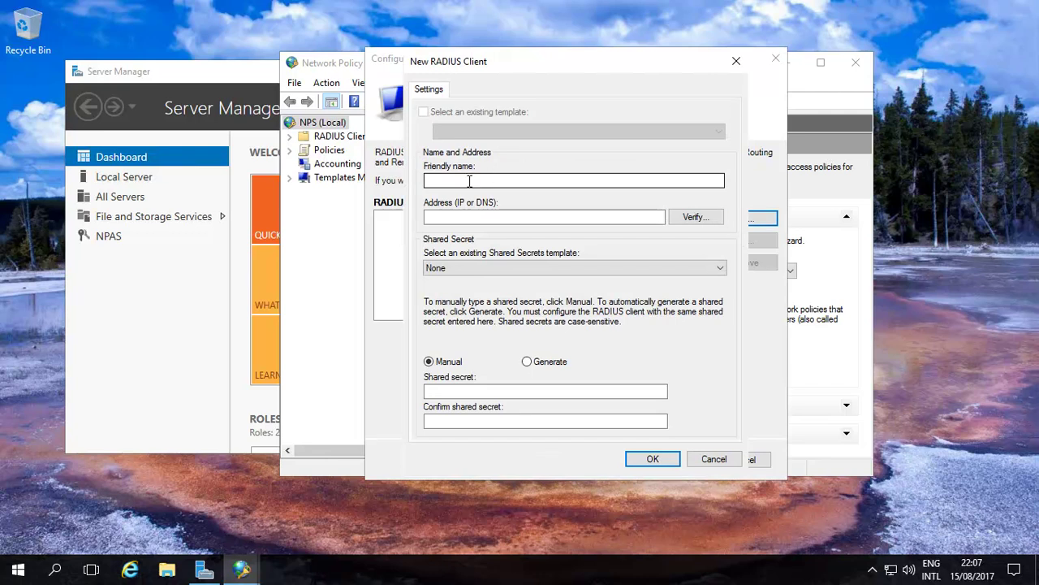
left_click(469, 181)
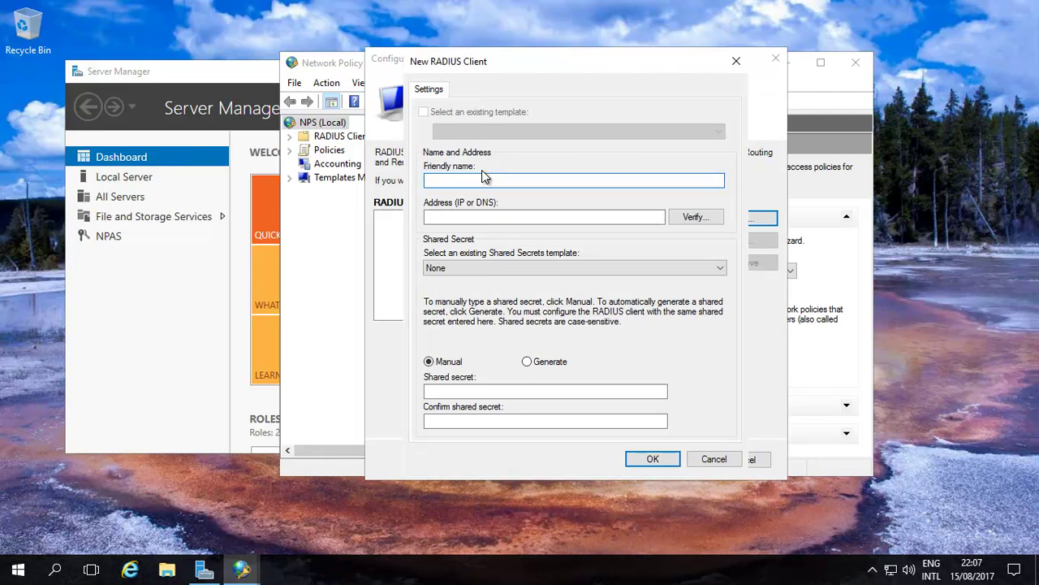
type("VPN RADIUS")
left_click(451, 217)
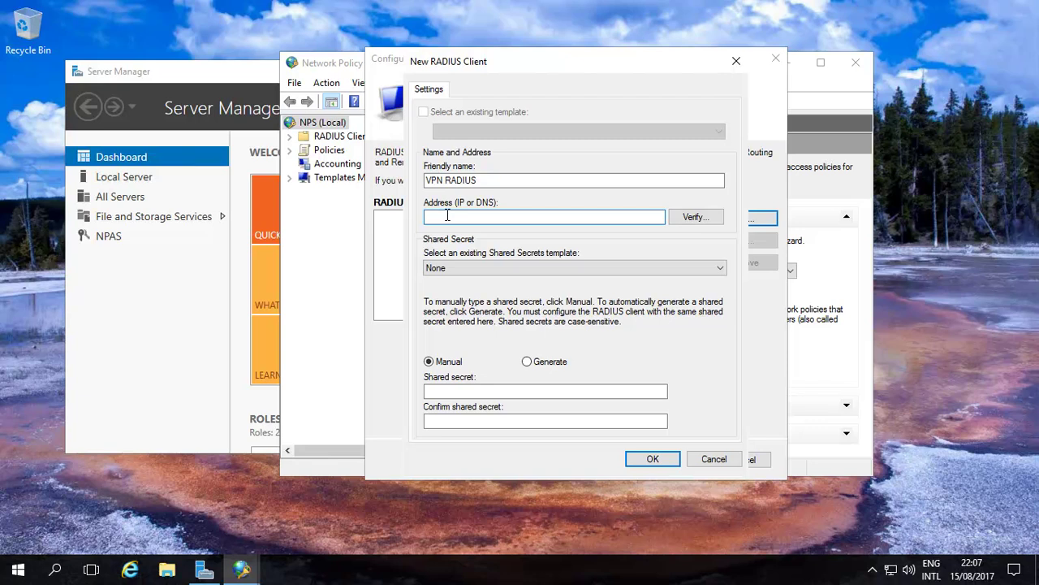
type("192.168.0.50")
Step: Verify the RADIUS client's address by resolving 192.168.0.50 and accept it
left_click(694, 217)
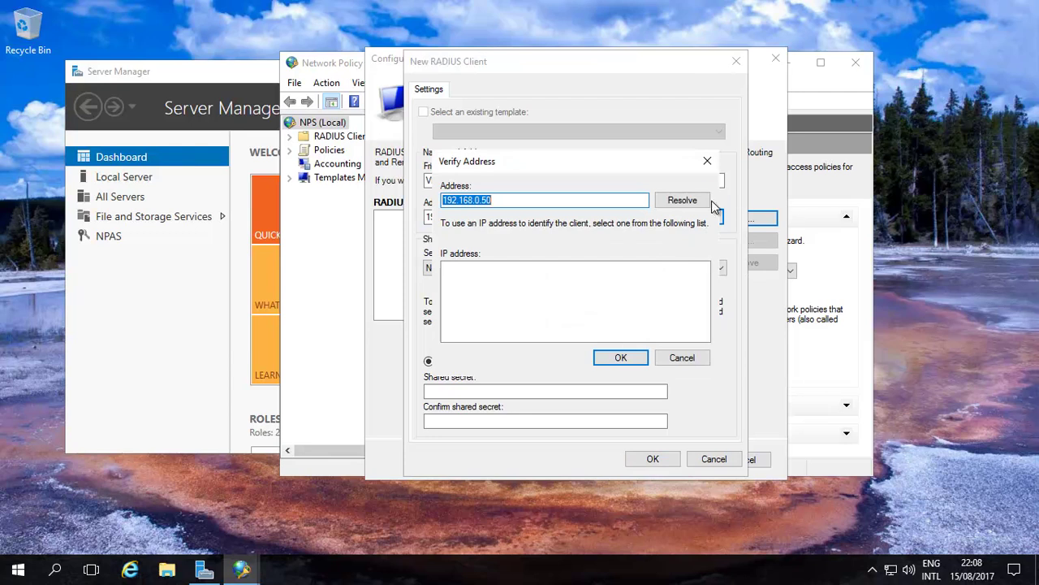
left_click(696, 201)
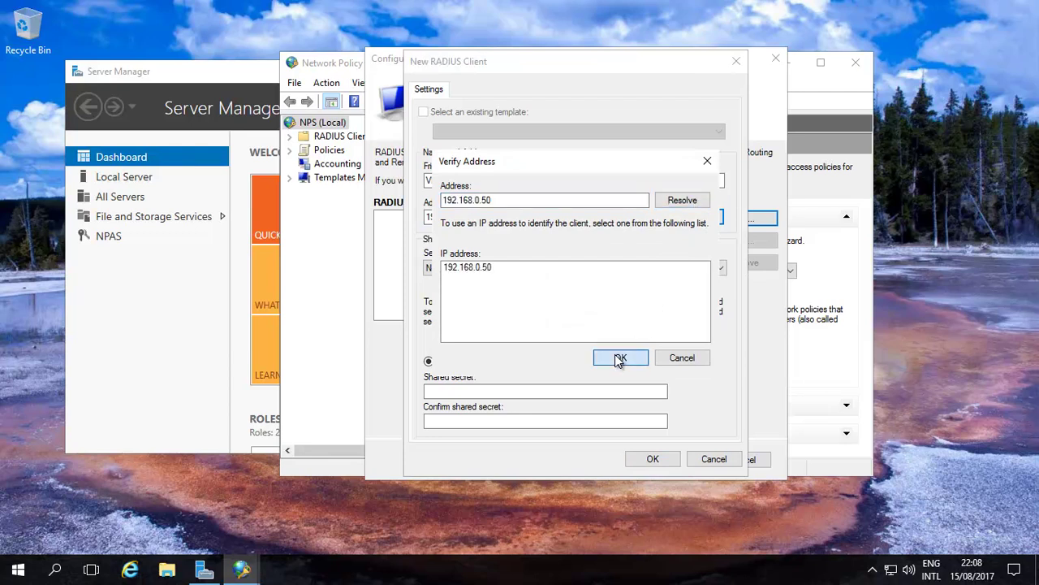
left_click(619, 360)
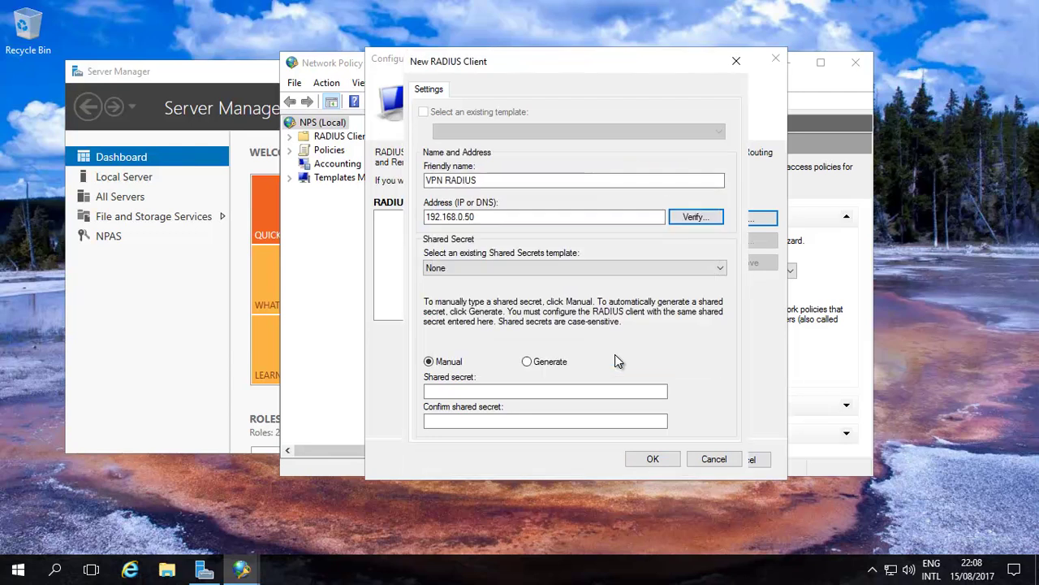
Step: Generate a shared secret automatically for the RADIUS client, without using a shared secrets template
left_click(440, 268)
left_click(441, 268)
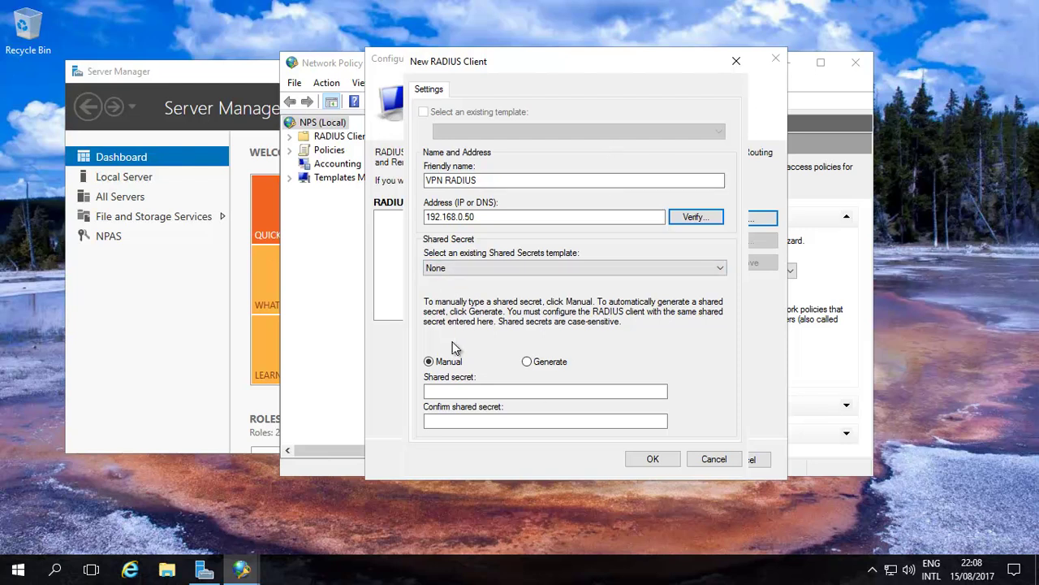
left_click(528, 363)
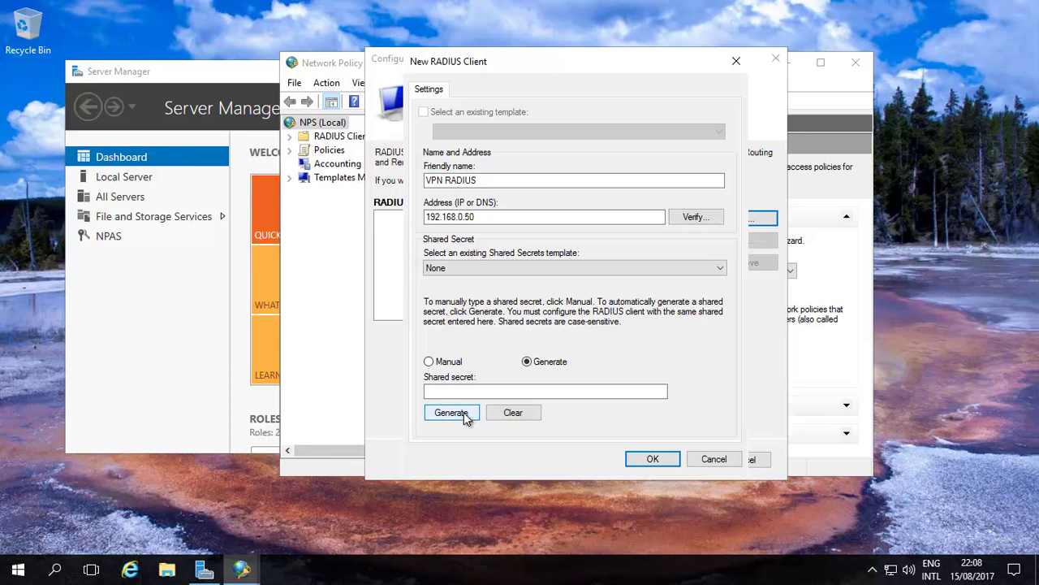
left_click(451, 412)
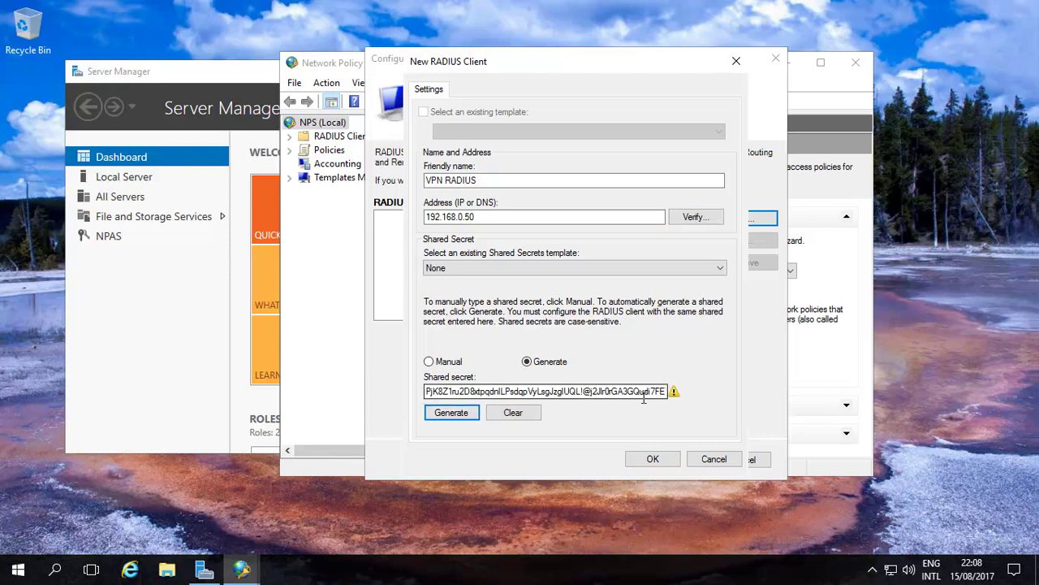
Step: Switch the shared secret back to manual entry and clear the generated secret from both the secret and confirmation fields
left_click(430, 363)
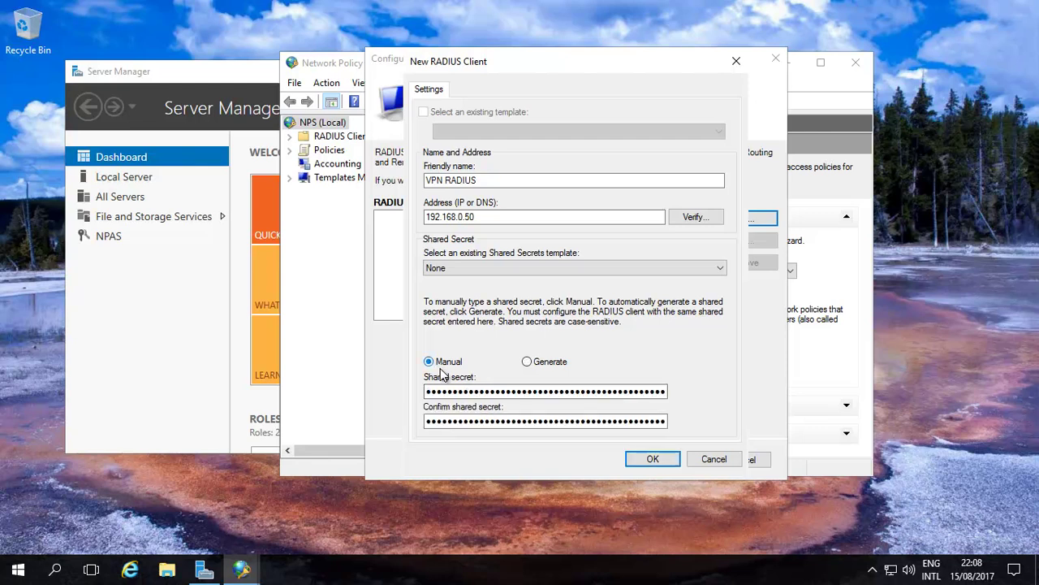
double_click(512, 390)
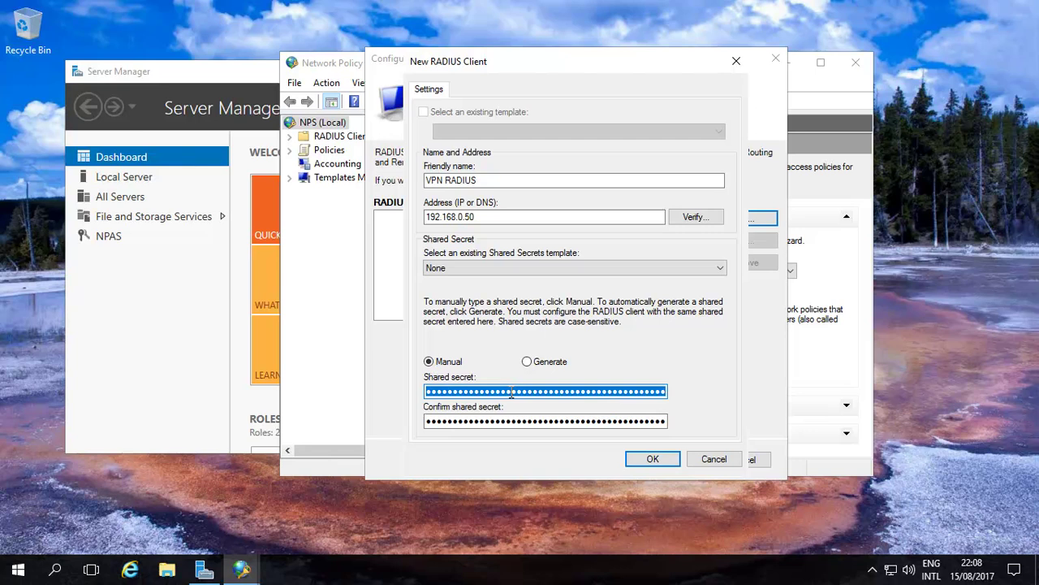
key("BackSpace")
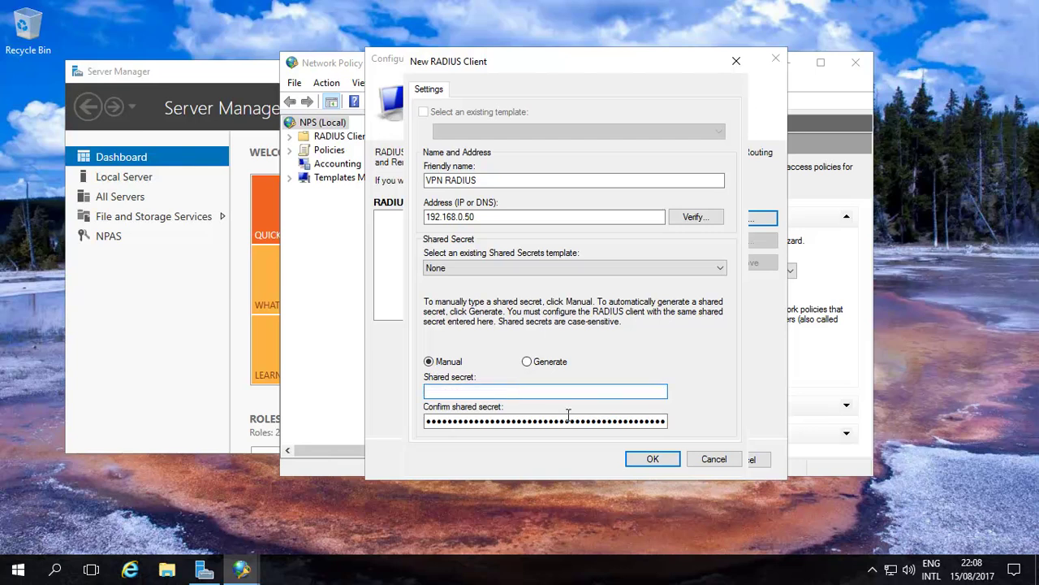
left_click(562, 421)
double_click(562, 421)
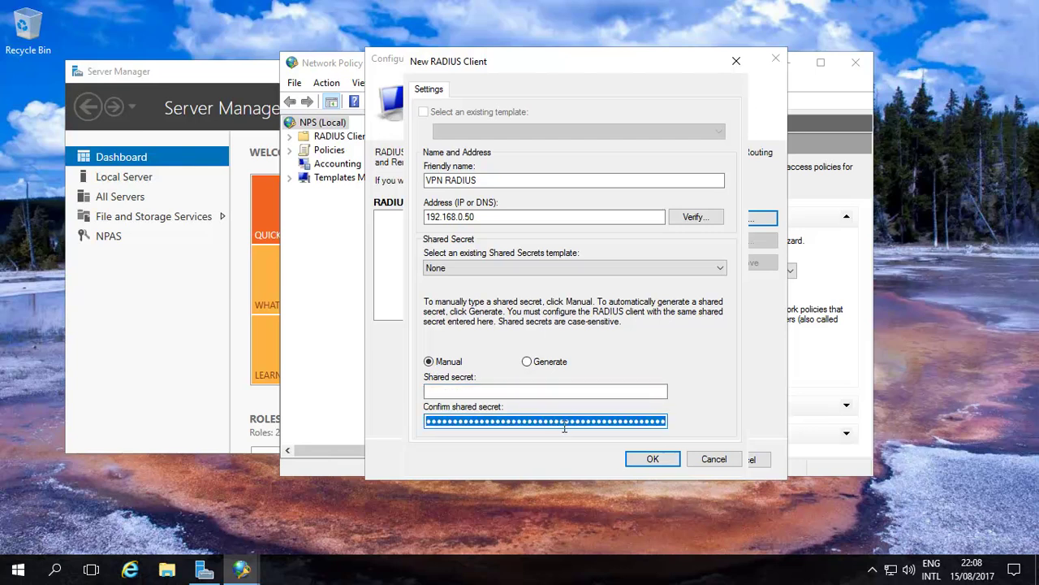
key("BackSpace")
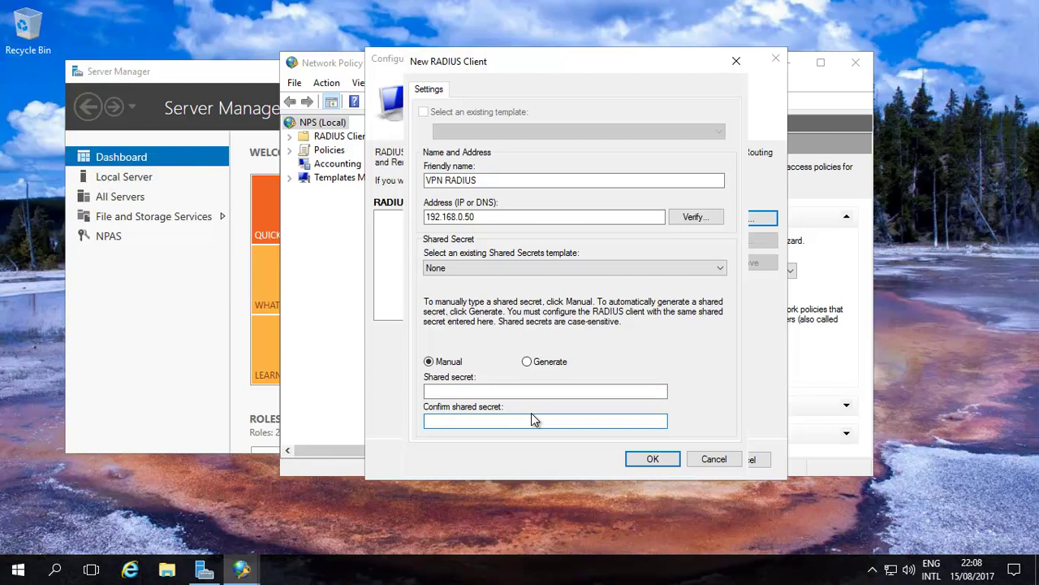
Step: Enter and confirm the shared secret manually for the VPN RADIUS client, then save the client and accept the RADIUS clients list
left_click(455, 390)
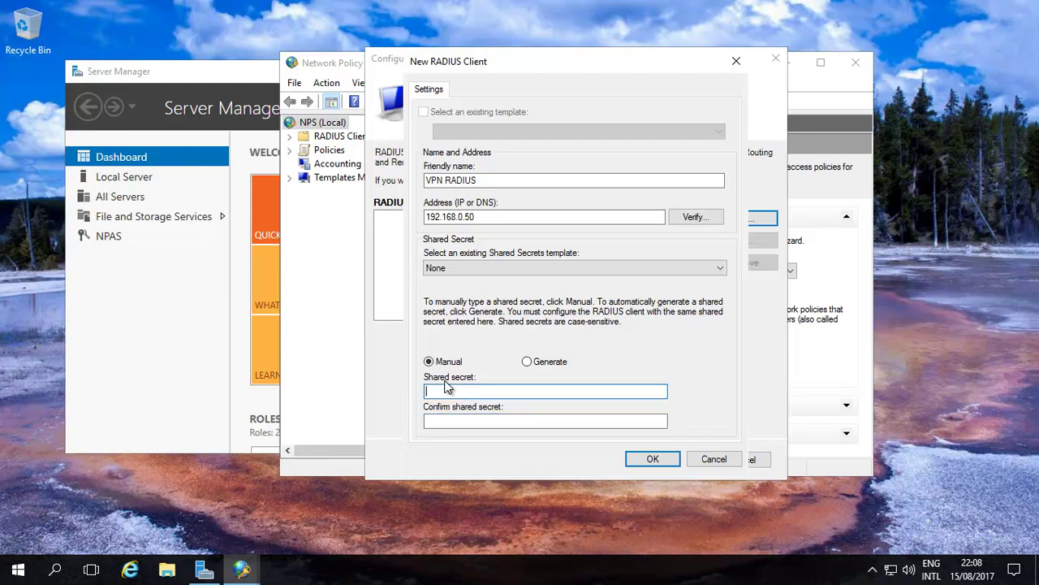
type("•••••••")
key("BackSpace")
key("BackSpace")
key("BackSpace")
key("BackSpace")
key("BackSpace")
key("BackSpace")
key("BackSpace")
type("•••••••••")
left_click(451, 421)
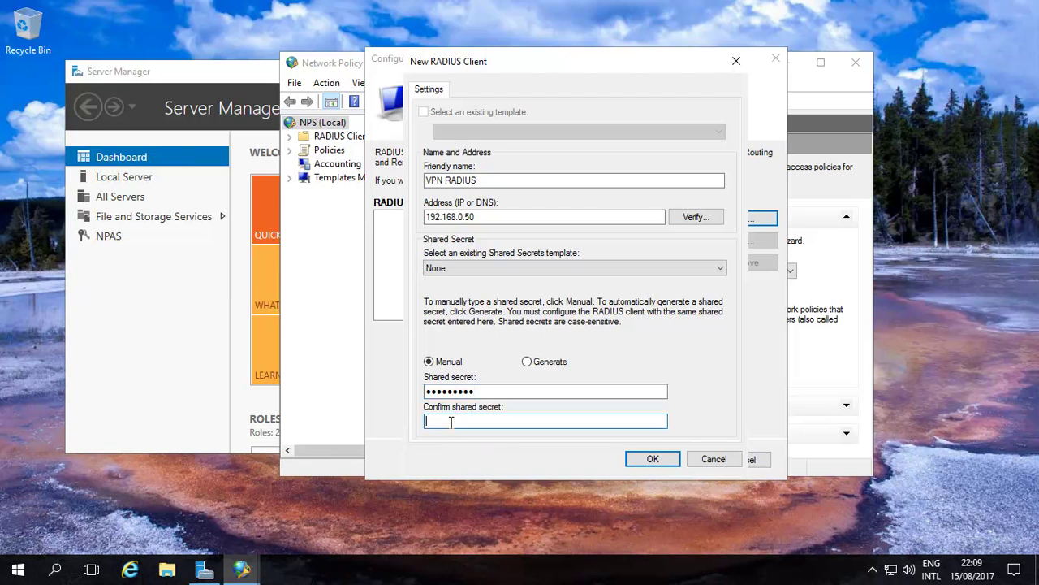
type("•••••••••")
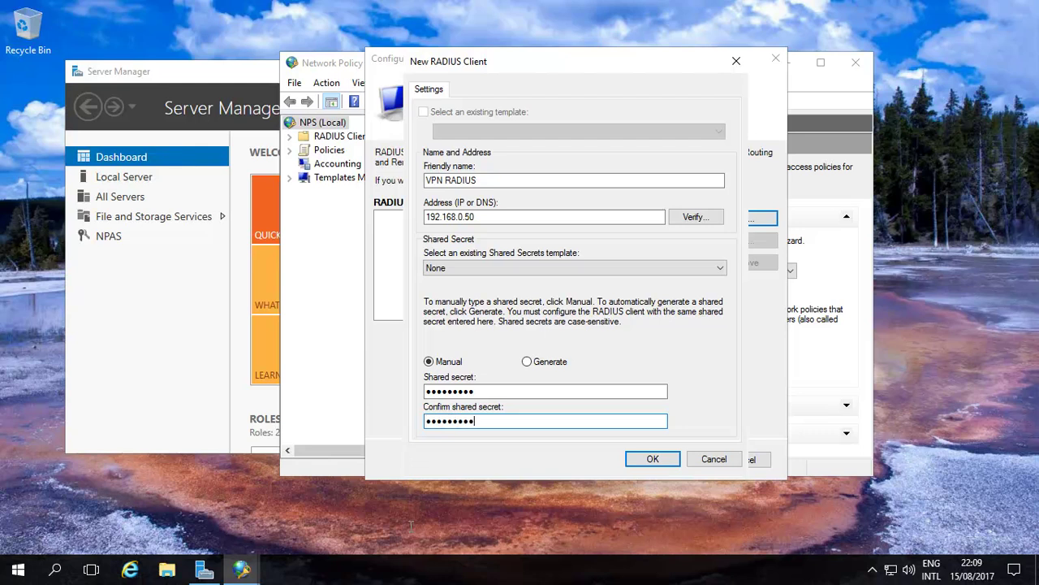
left_click(663, 457)
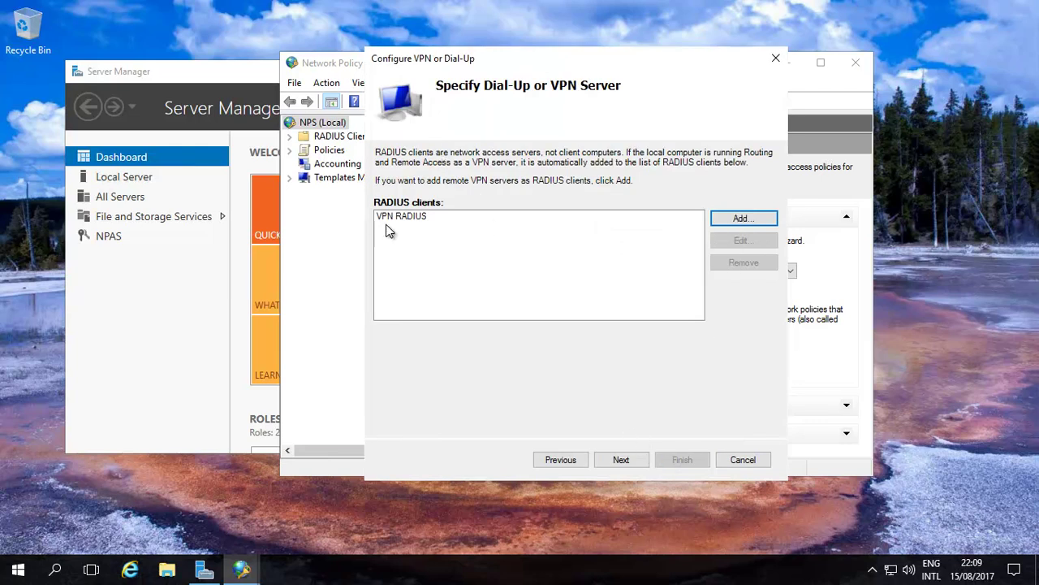
left_click(632, 459)
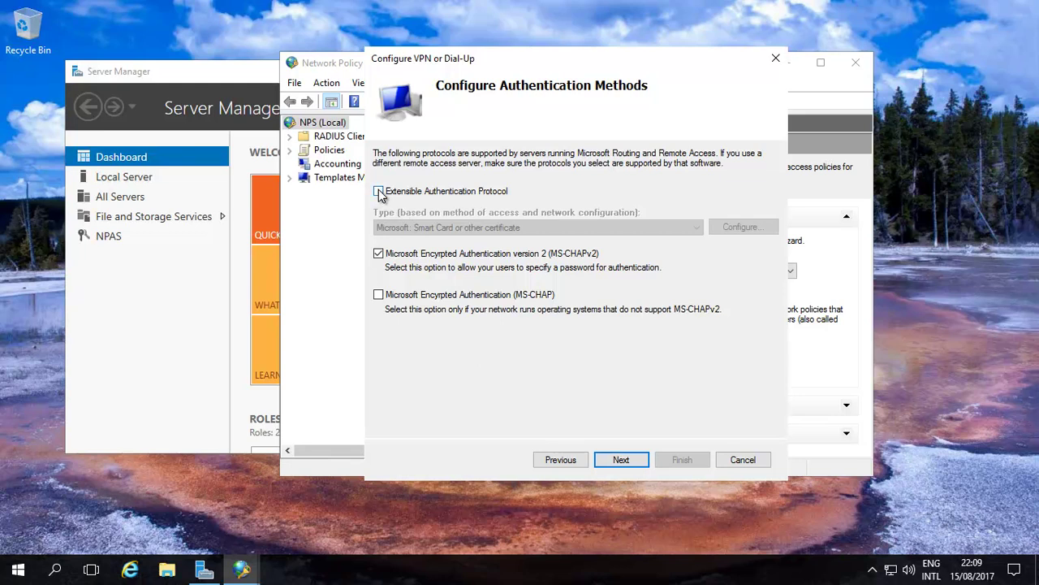
Step: Enable Extensible Authentication Protocol with the Microsoft: Secured password (EAP-MSCHAP v2) type and accept its existing properties
left_click(378, 191)
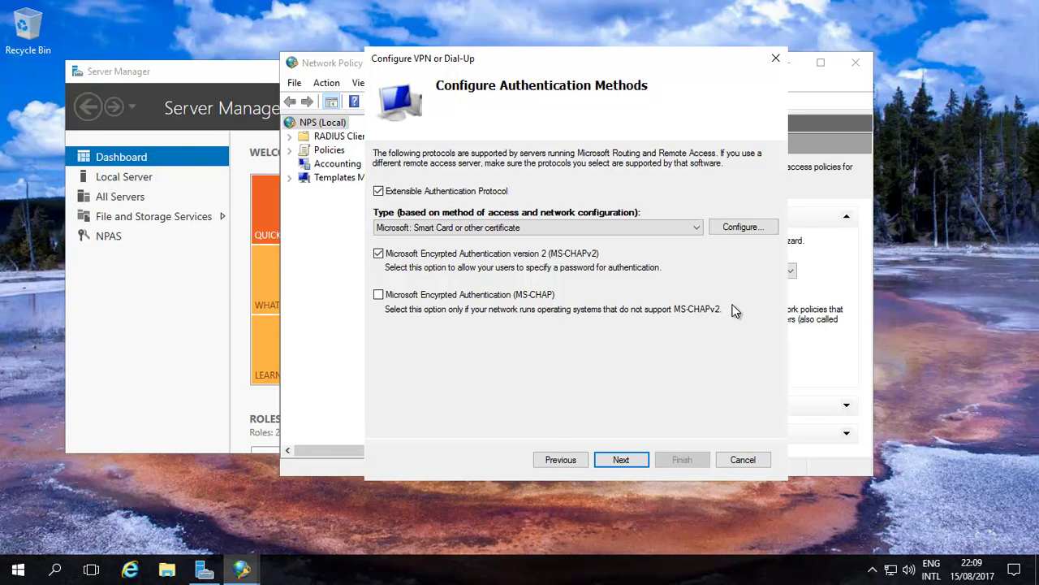
left_click(696, 229)
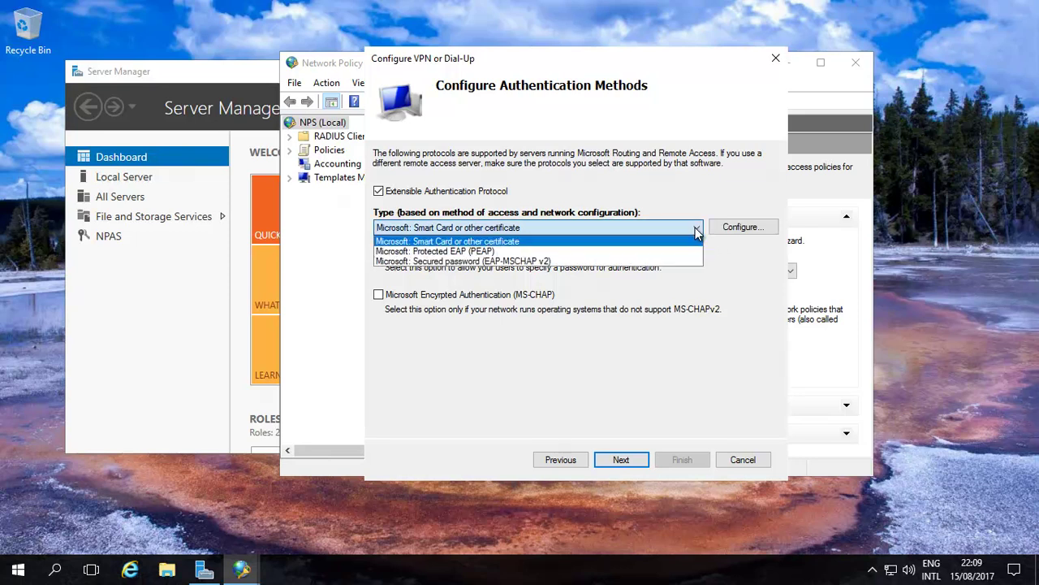
left_click(483, 253)
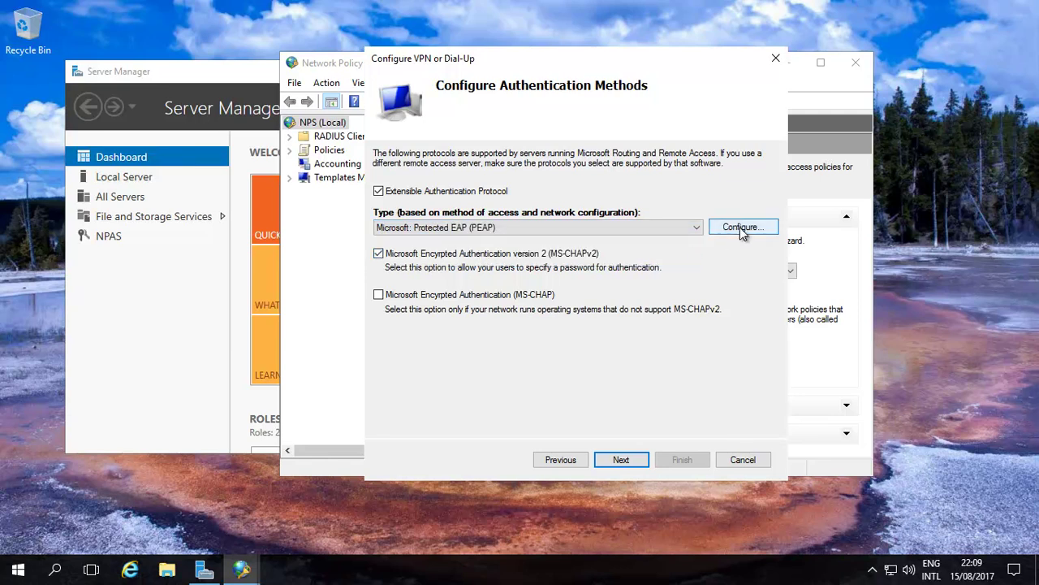
left_click(700, 227)
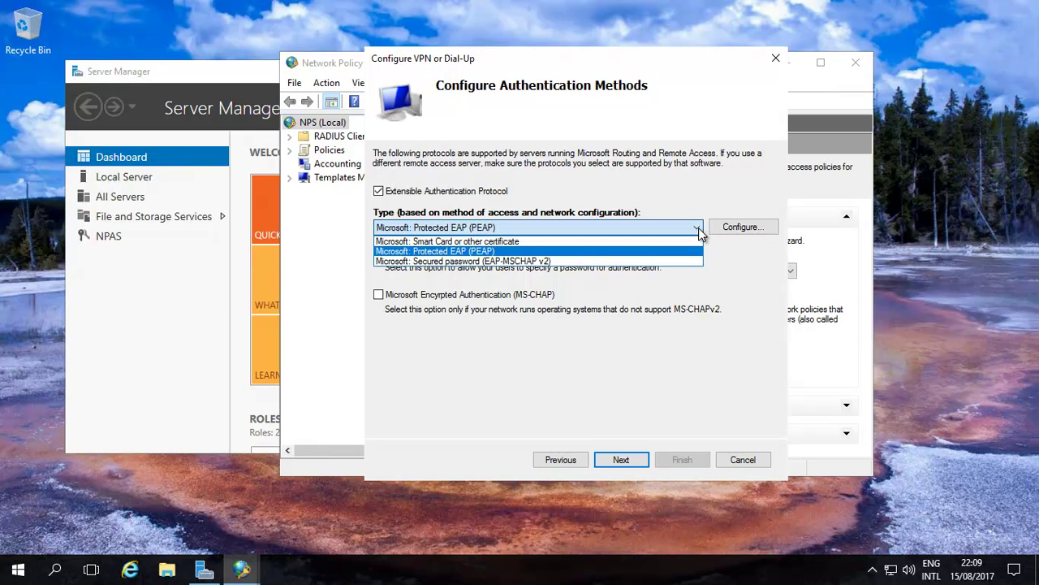
left_click(558, 262)
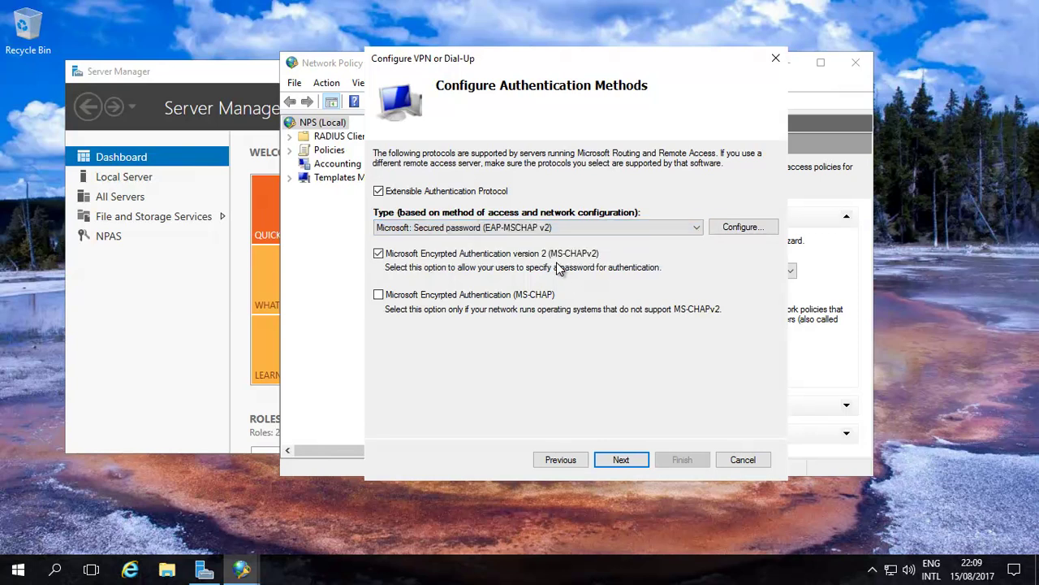
left_click(738, 229)
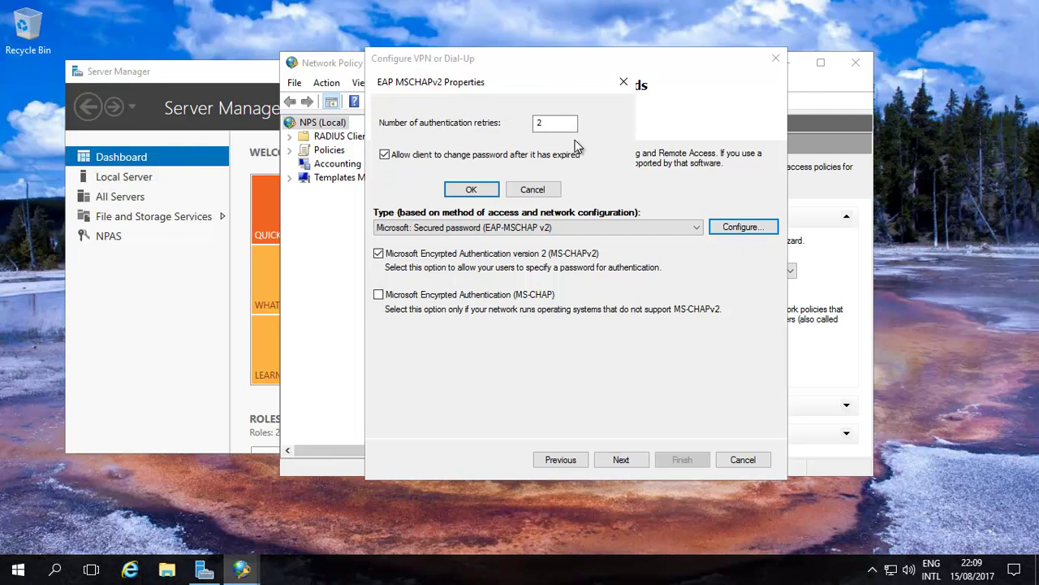
left_click(480, 190)
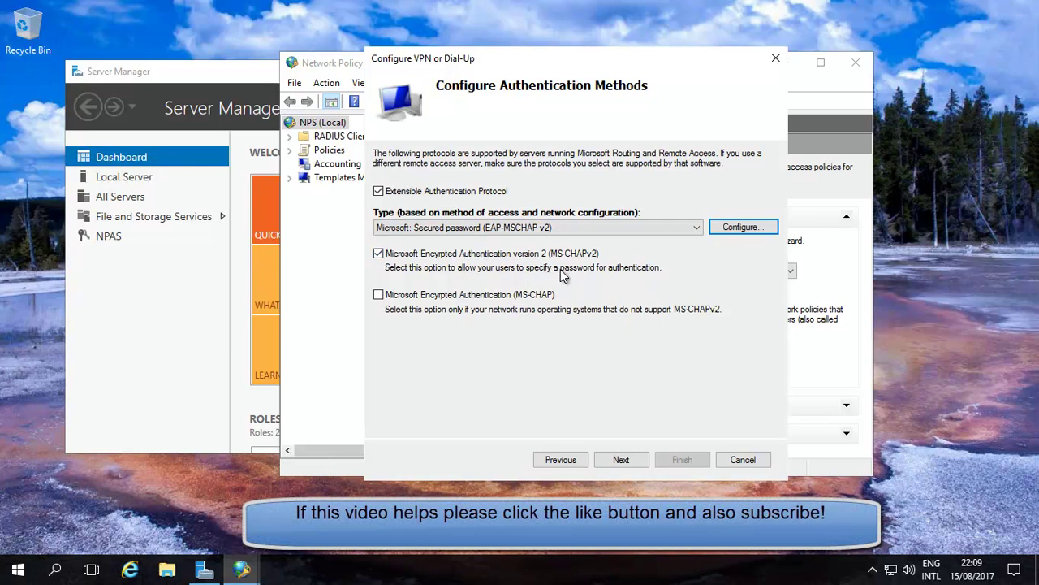
left_click(620, 459)
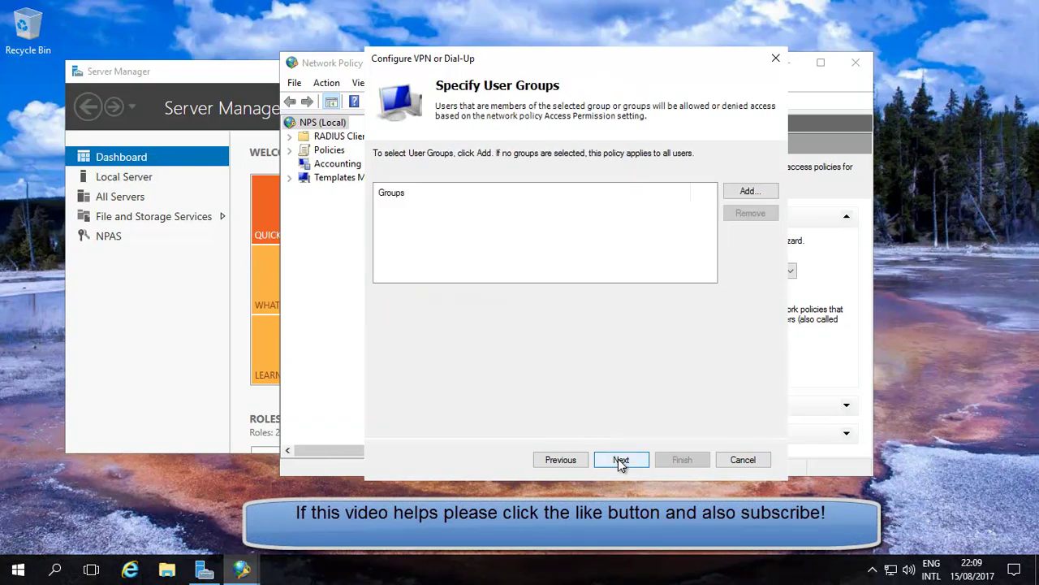
Step: Add the VPNUSERS domain group as the user group the VPN policy applies to
left_click(749, 194)
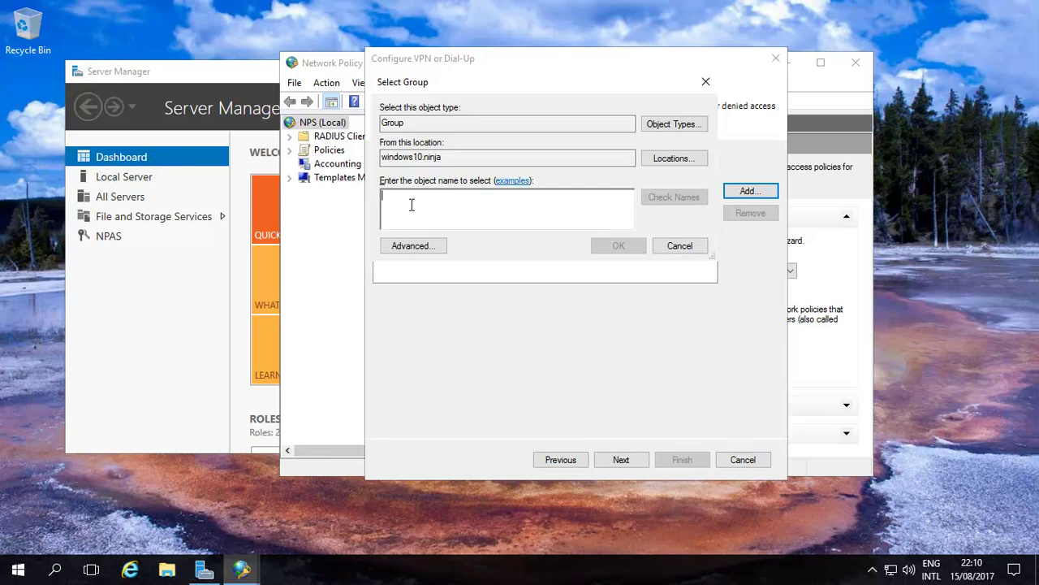
type("vp")
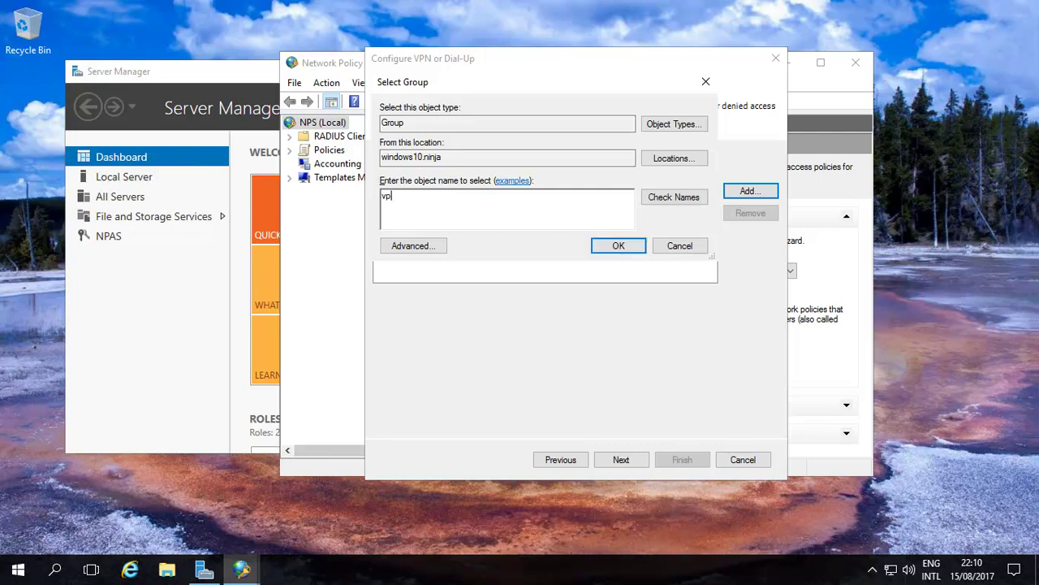
type("nuser")
left_click(662, 205)
left_click(619, 246)
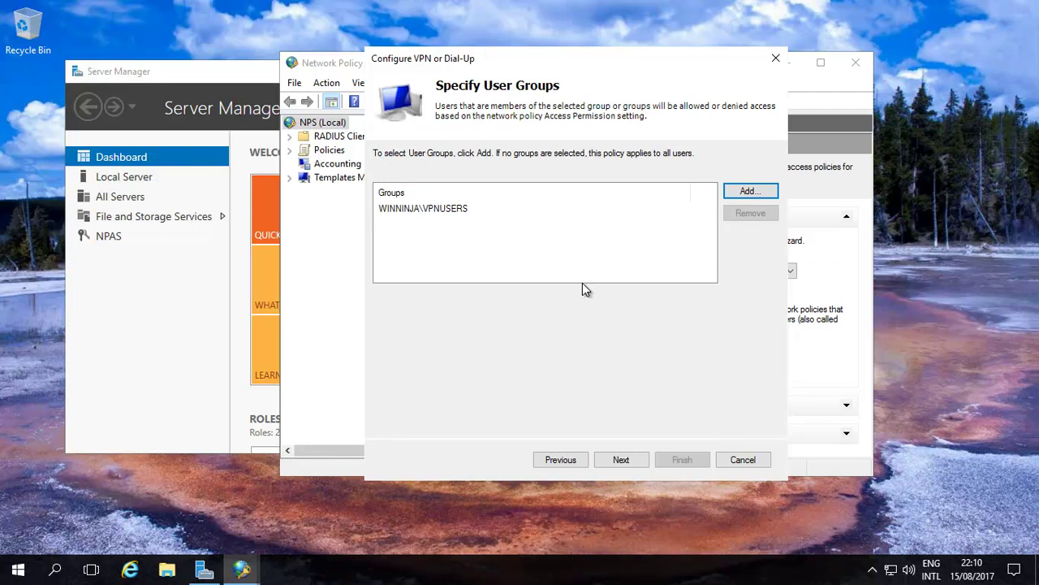
left_click(621, 460)
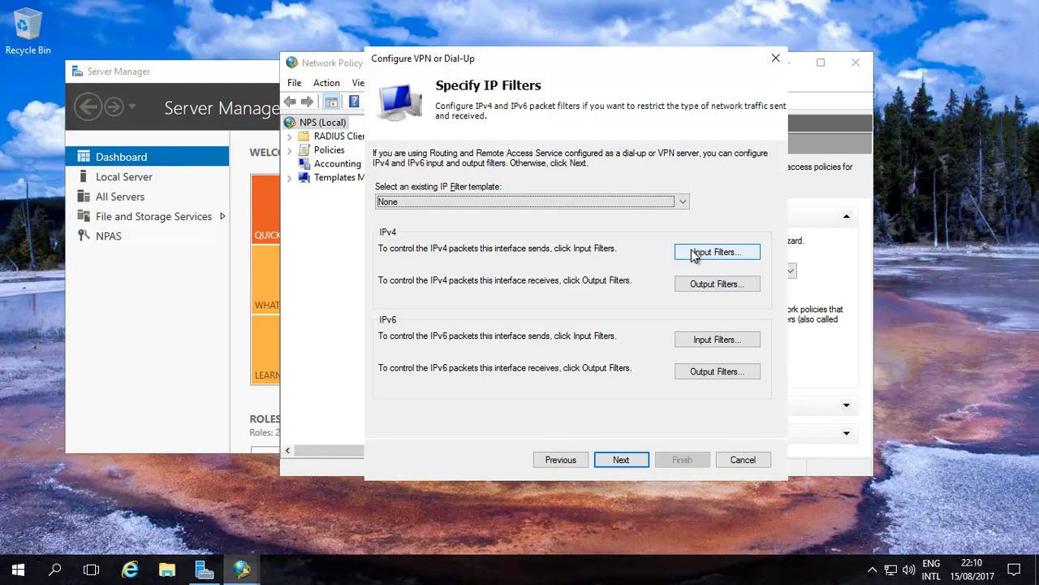
Step: Allow only Strongest encryption (MPPE 128-bit), without IP filters or a realm name, and finish the VPN configuration
left_click(614, 460)
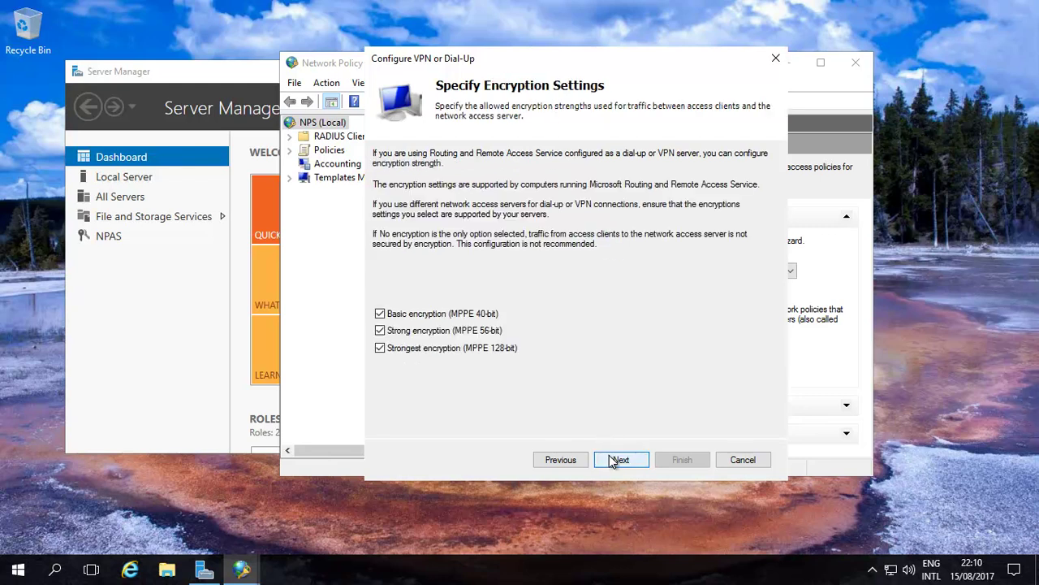
left_click(380, 314)
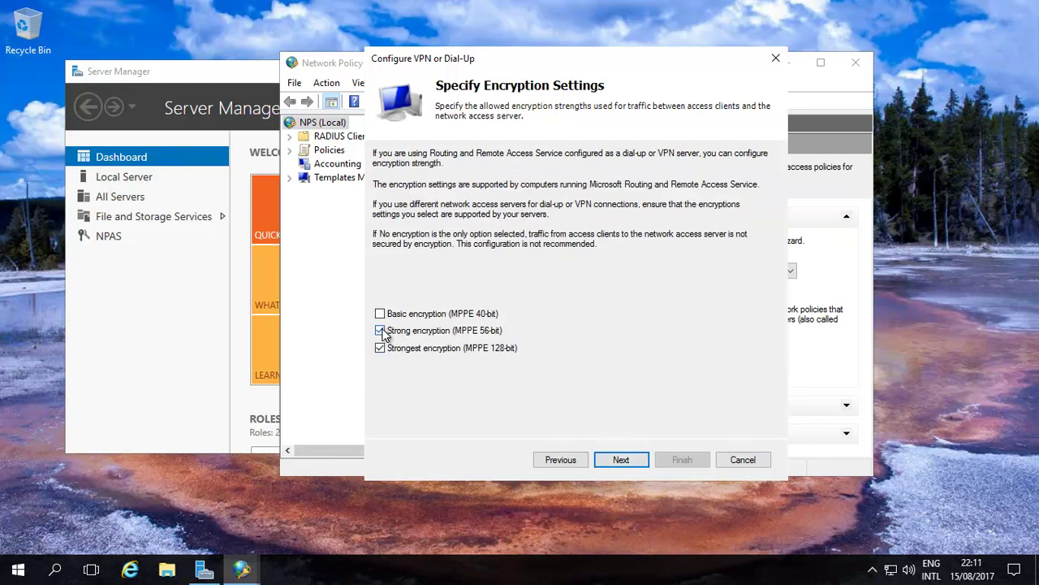
left_click(382, 331)
left_click(621, 459)
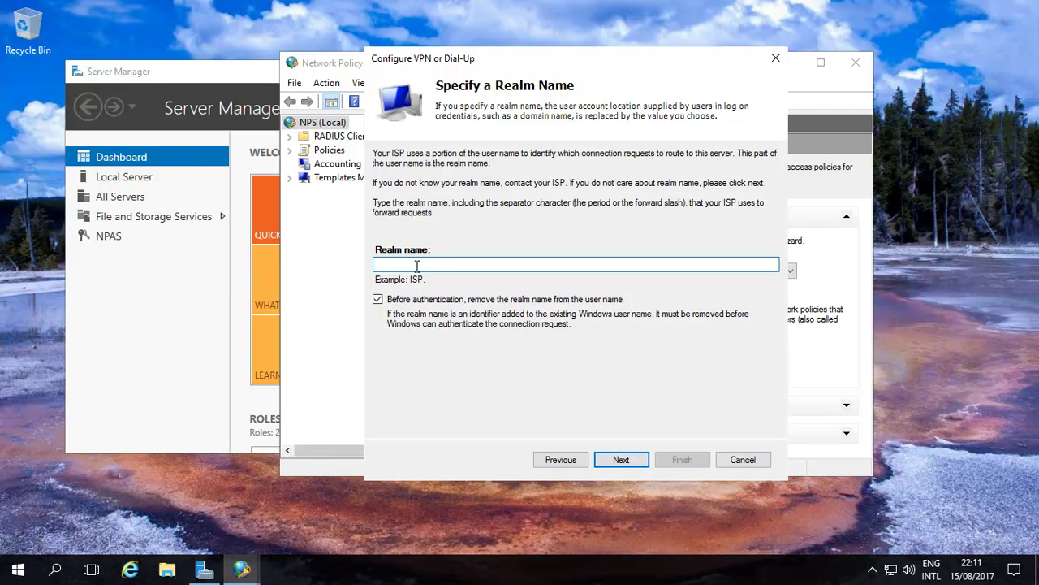
left_click(630, 457)
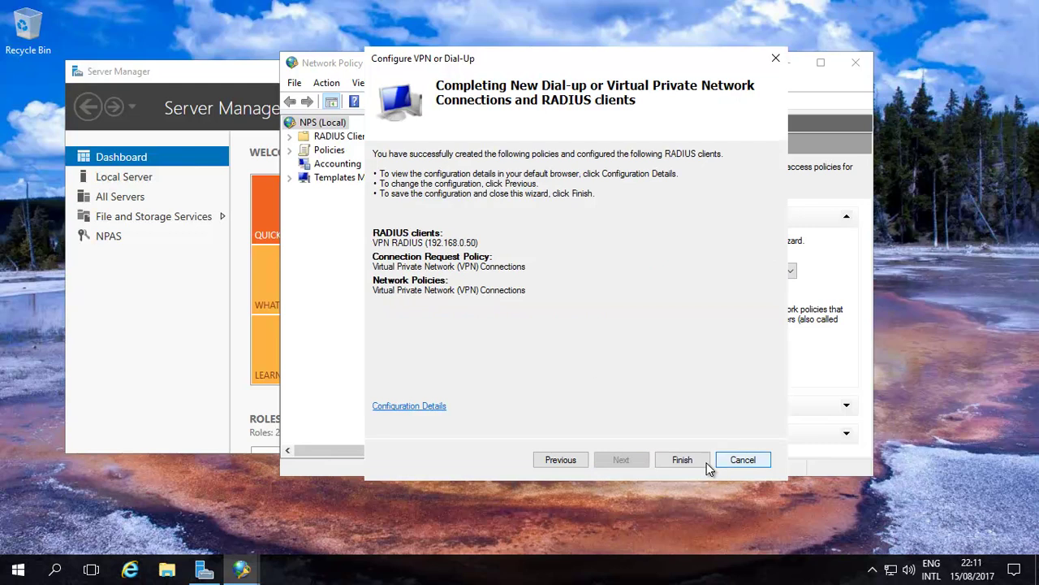
left_click(686, 460)
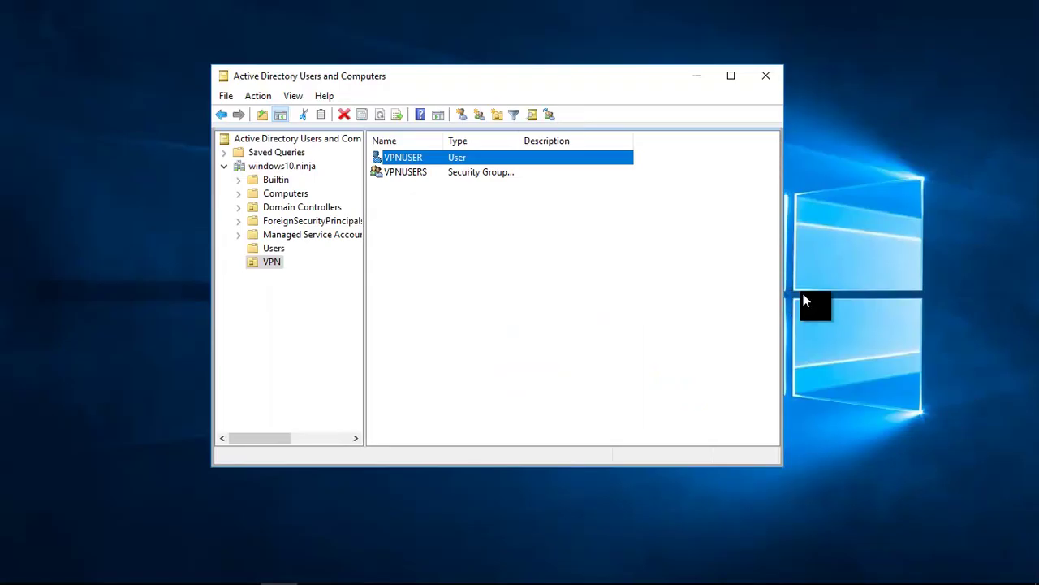
left_click(865, 307)
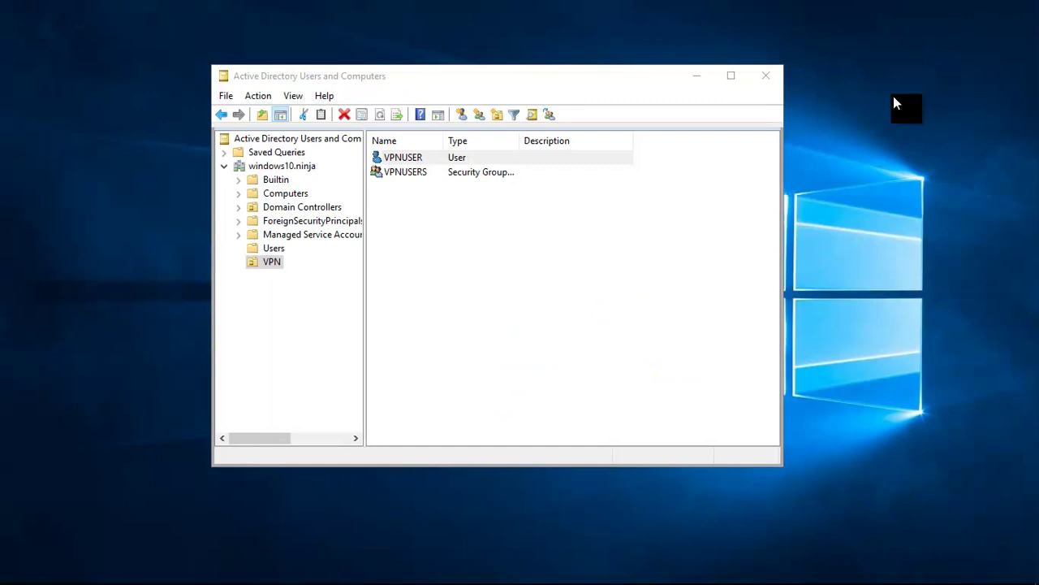
left_click(272, 164)
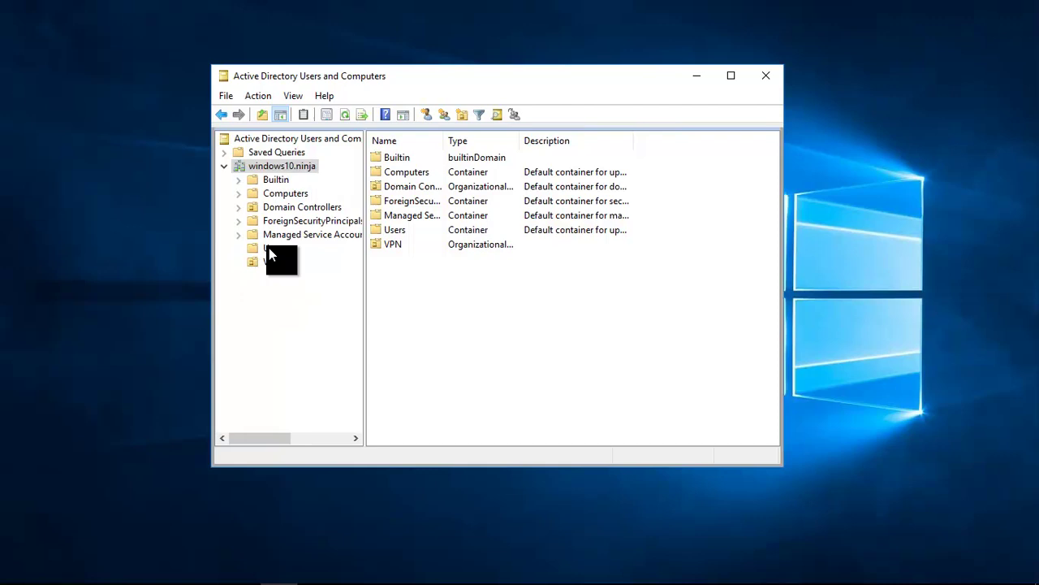
right_click(276, 167)
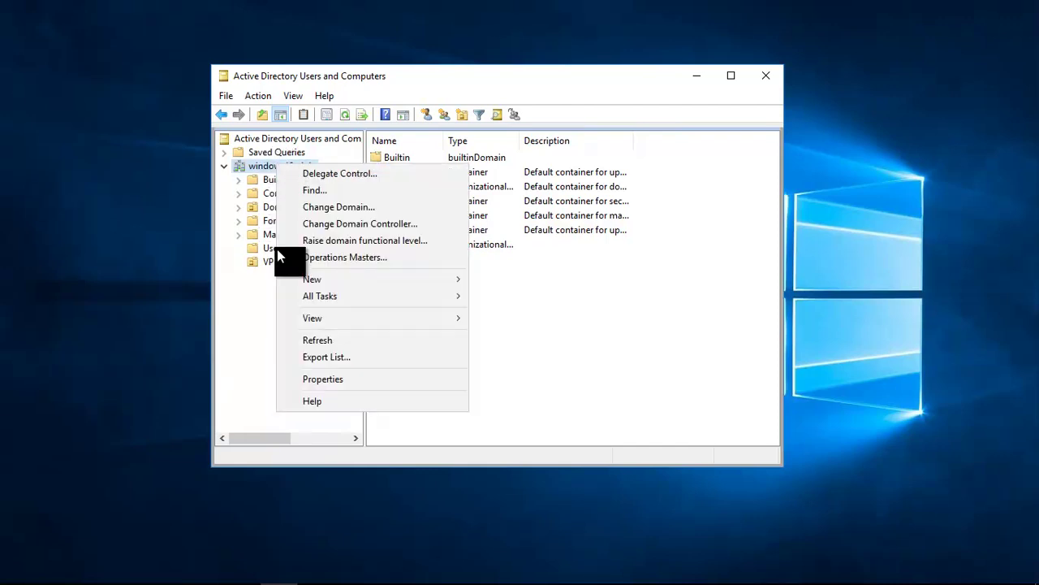
mouse_move(309, 279)
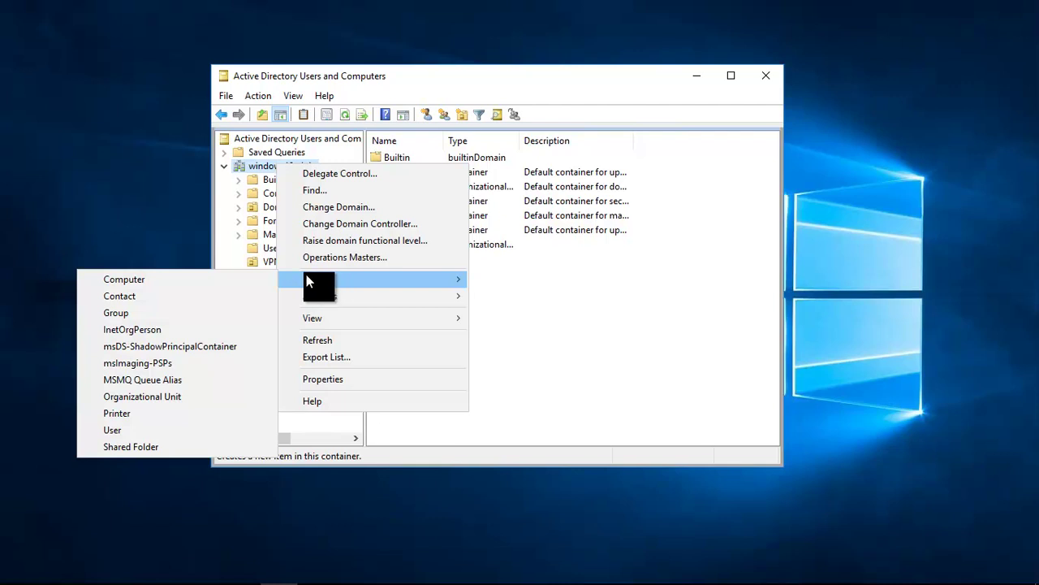
left_click(130, 314)
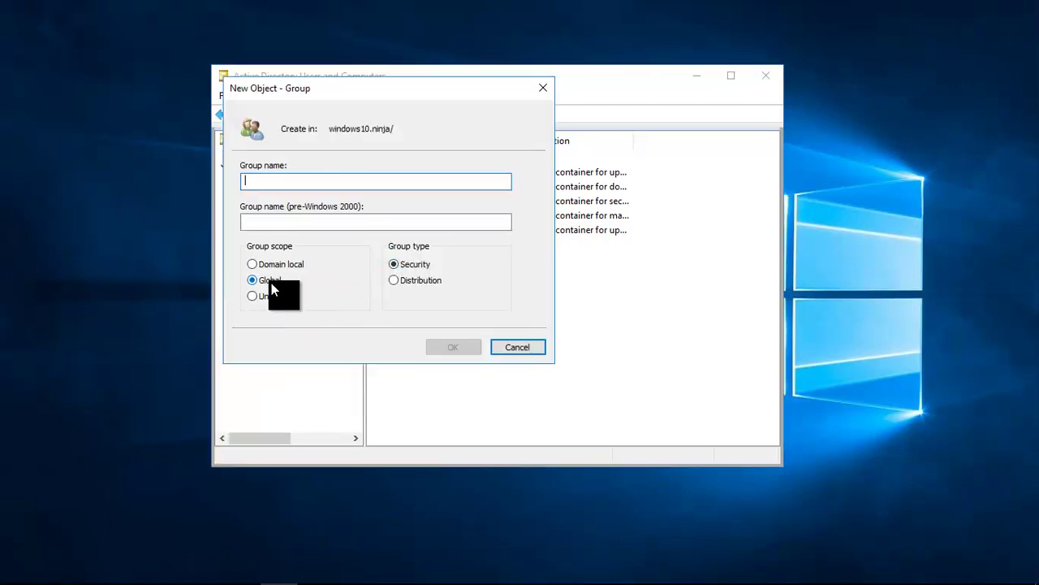
left_click(521, 349)
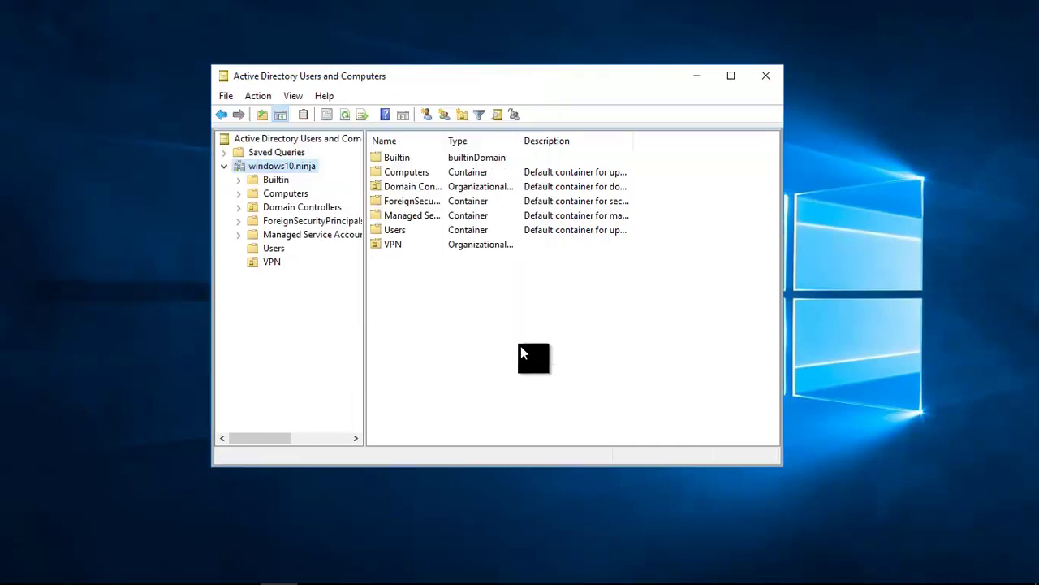
Step: In Active Directory Users and Computers, examine the dial-in permission and group membership of VPNUSER in the VPN organizational unit
left_click(269, 262)
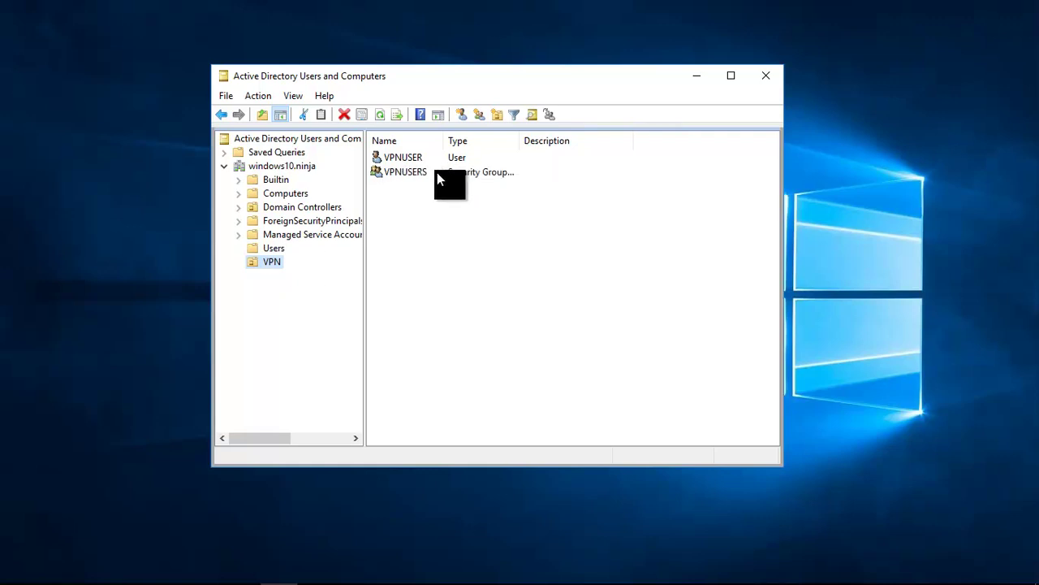
double_click(408, 156)
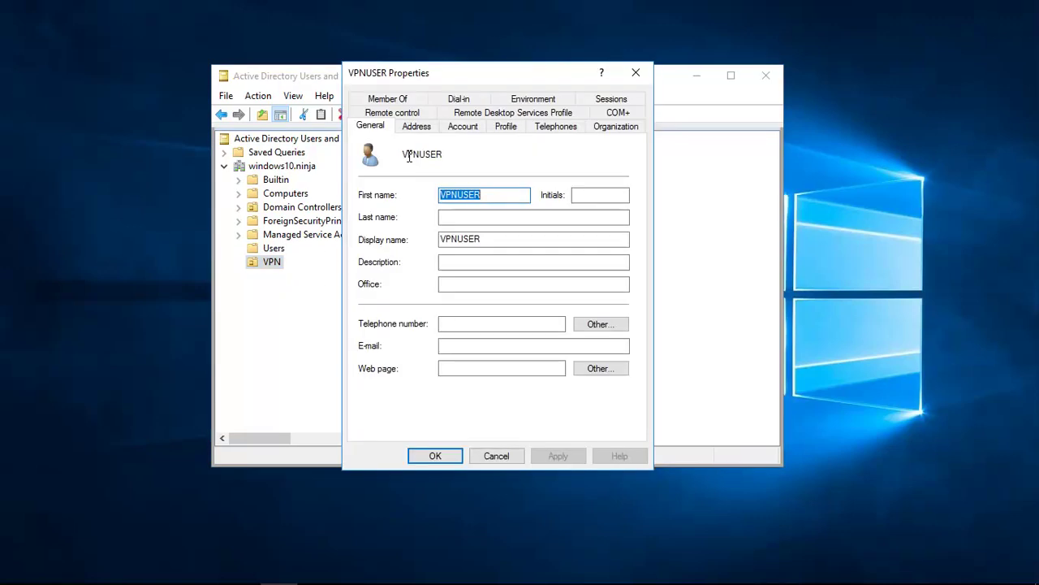
left_click(453, 101)
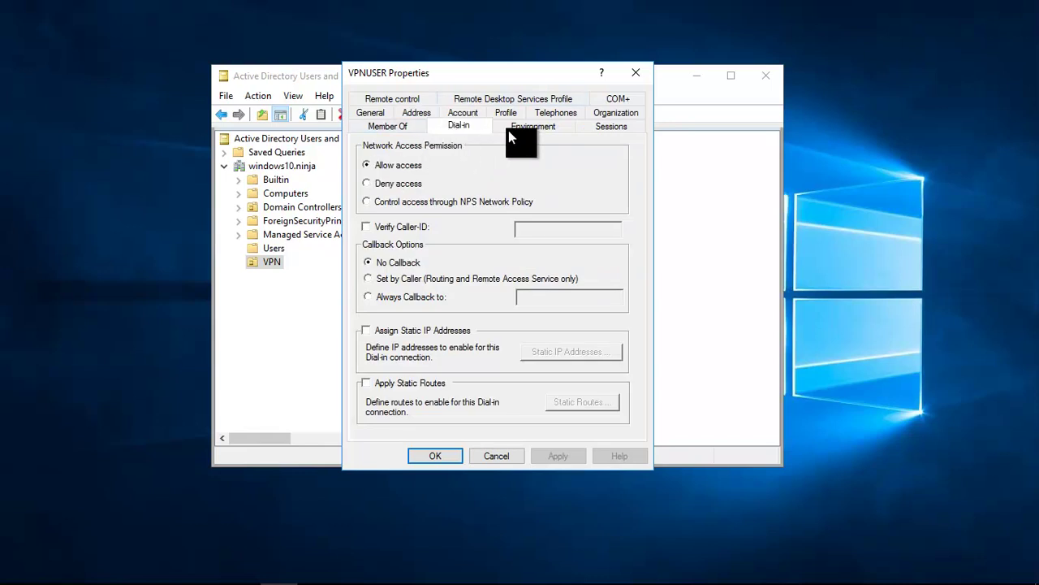
left_click(389, 128)
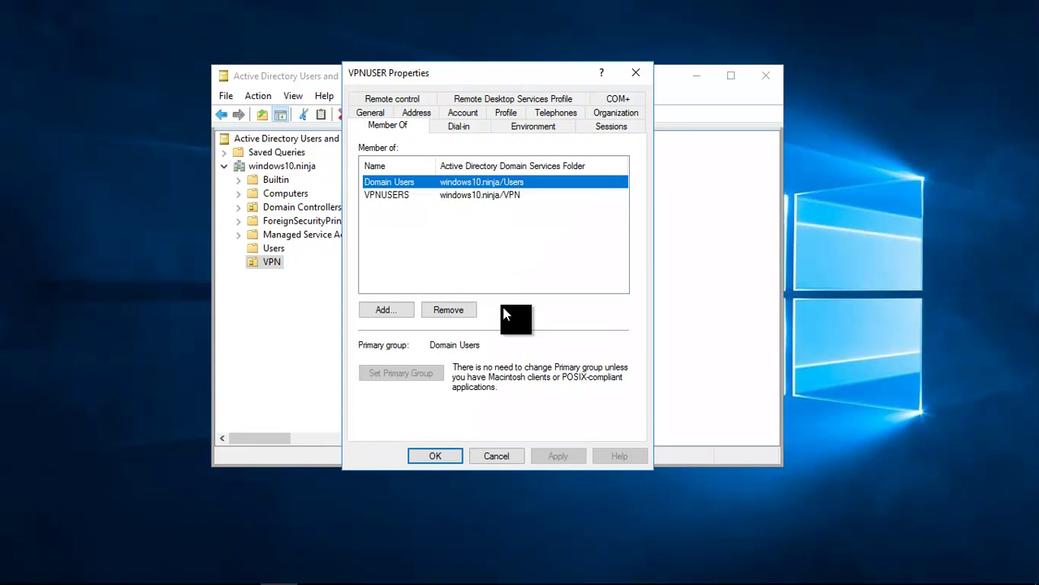
left_click(492, 456)
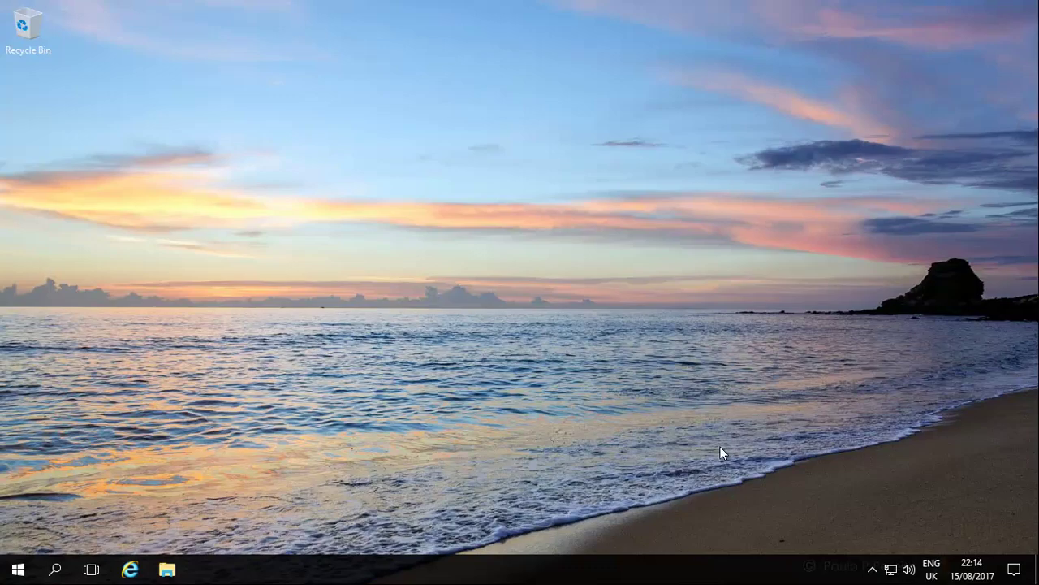
Step: Open the Routing and Remote Access console through Server Manager on the VPN server and close Server Manager
left_click(18, 569)
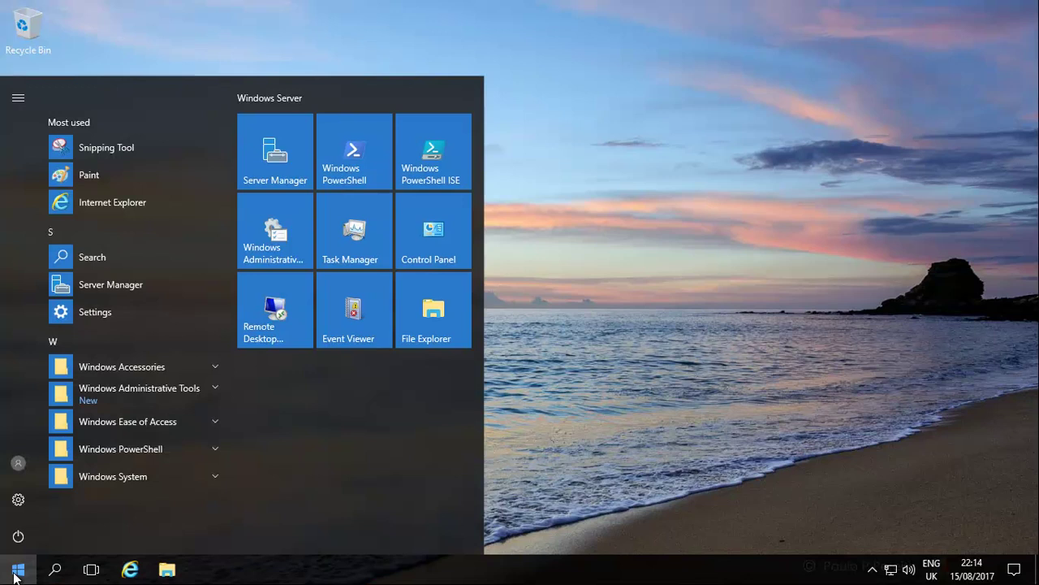
left_click(306, 176)
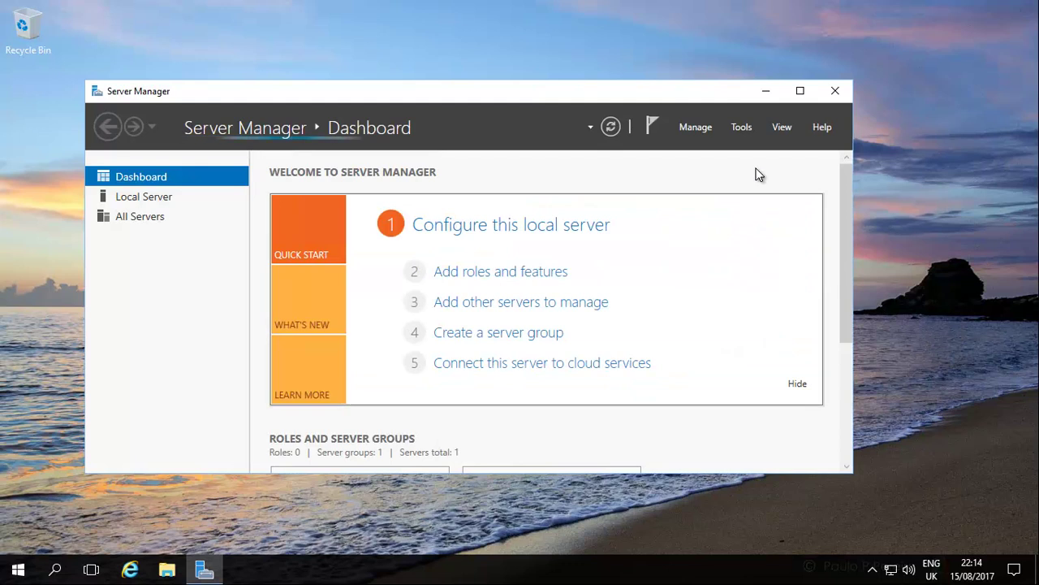
left_click(740, 128)
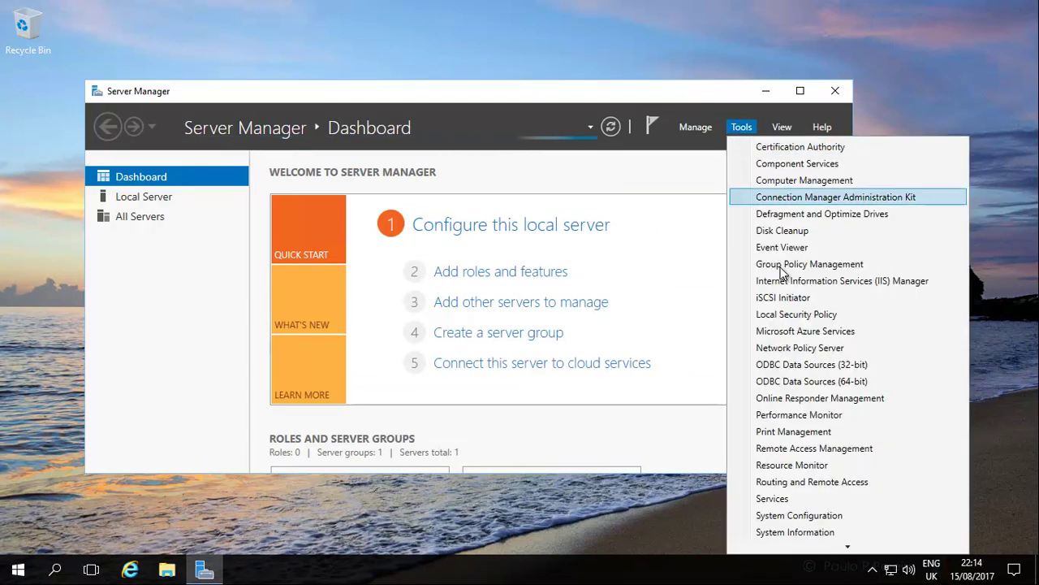
left_click(811, 481)
left_click(835, 91)
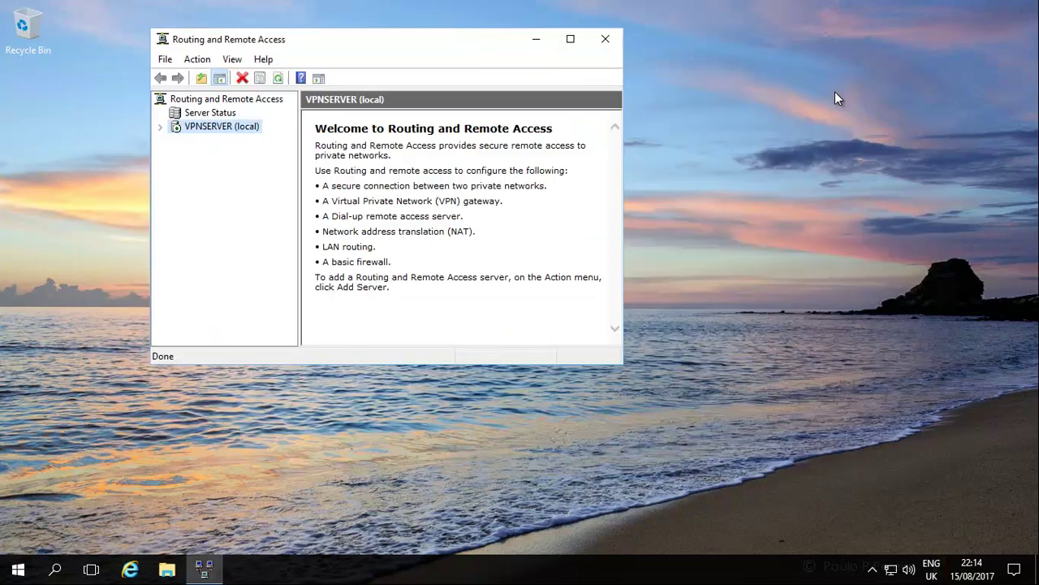
Step: In the security properties of VPNSERVER (local), remove the existing server2016.windows10.ninja entry from the RADIUS Authentication configuration
right_click(230, 128)
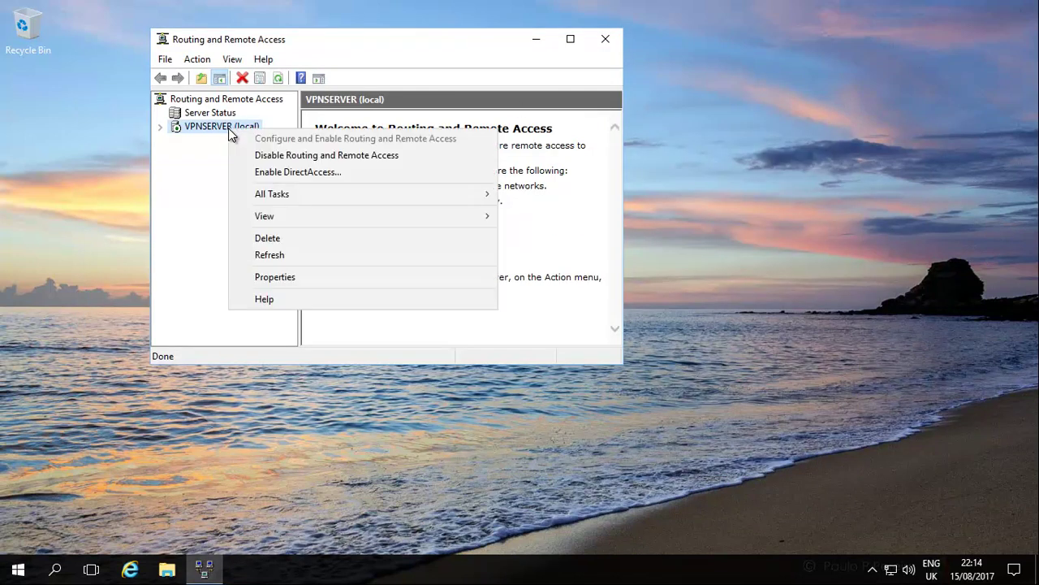
left_click(282, 276)
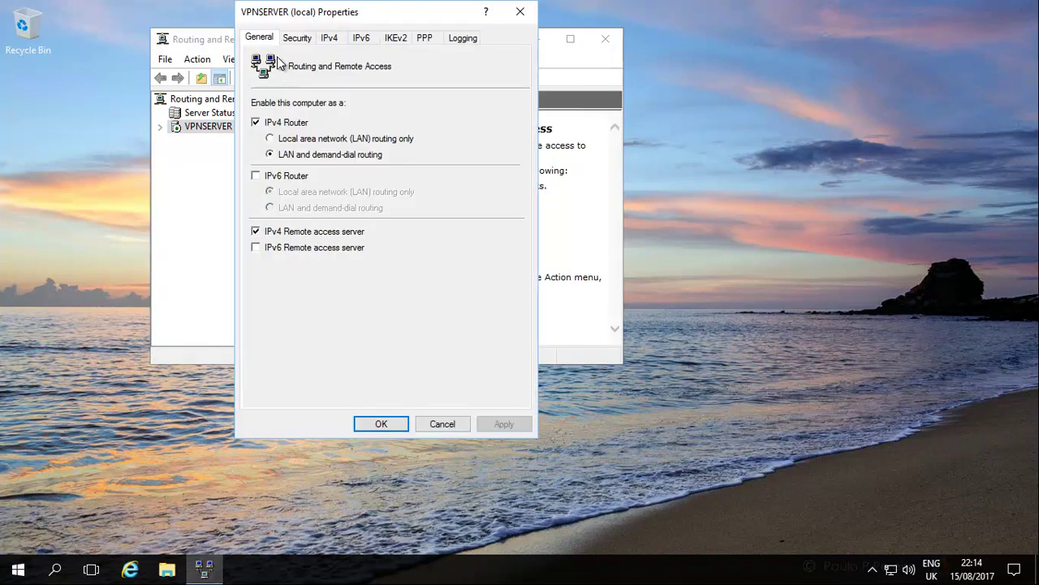
left_click(298, 39)
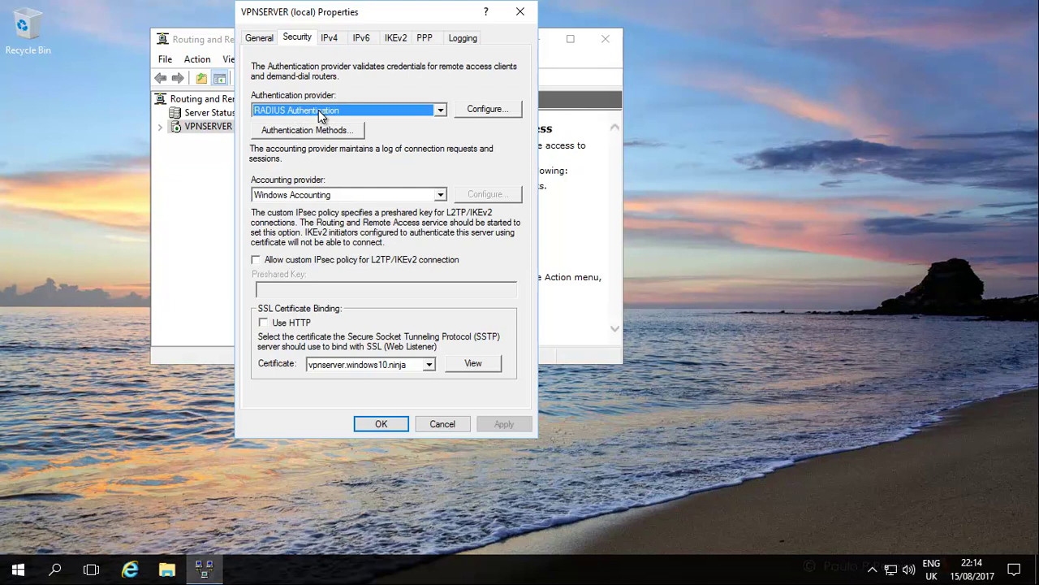
left_click(473, 109)
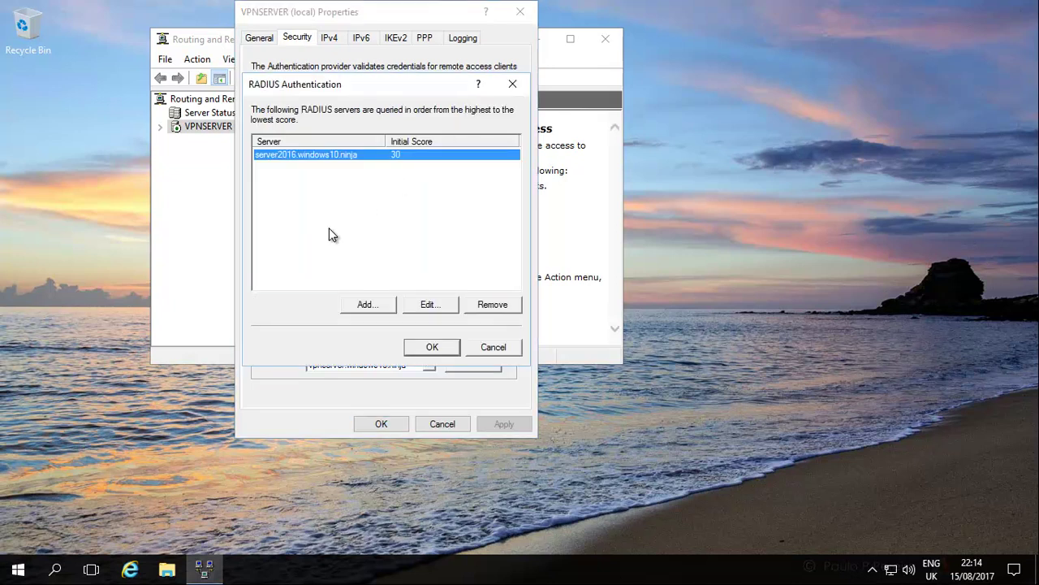
left_click(364, 306)
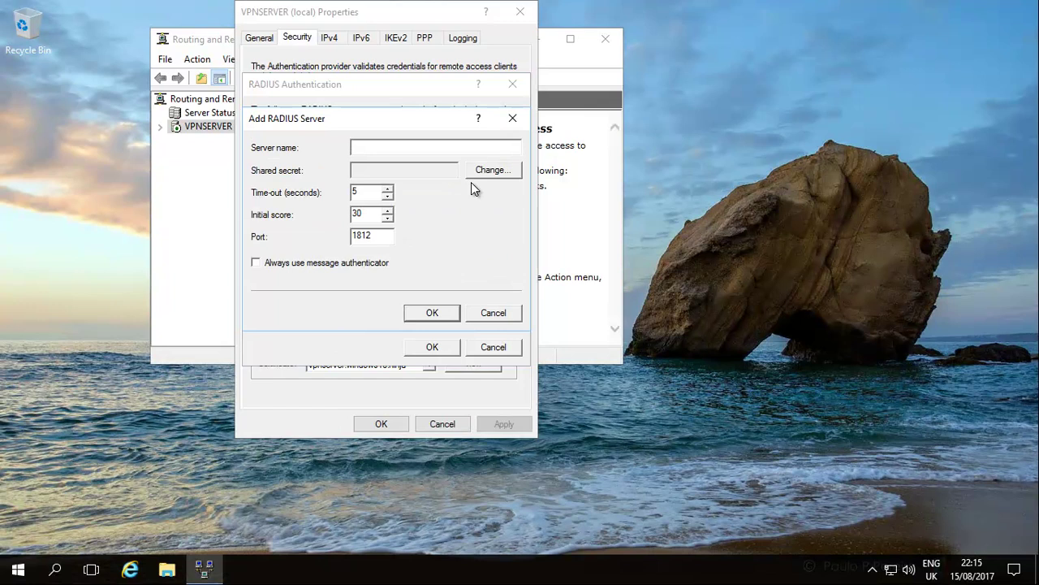
left_click(495, 314)
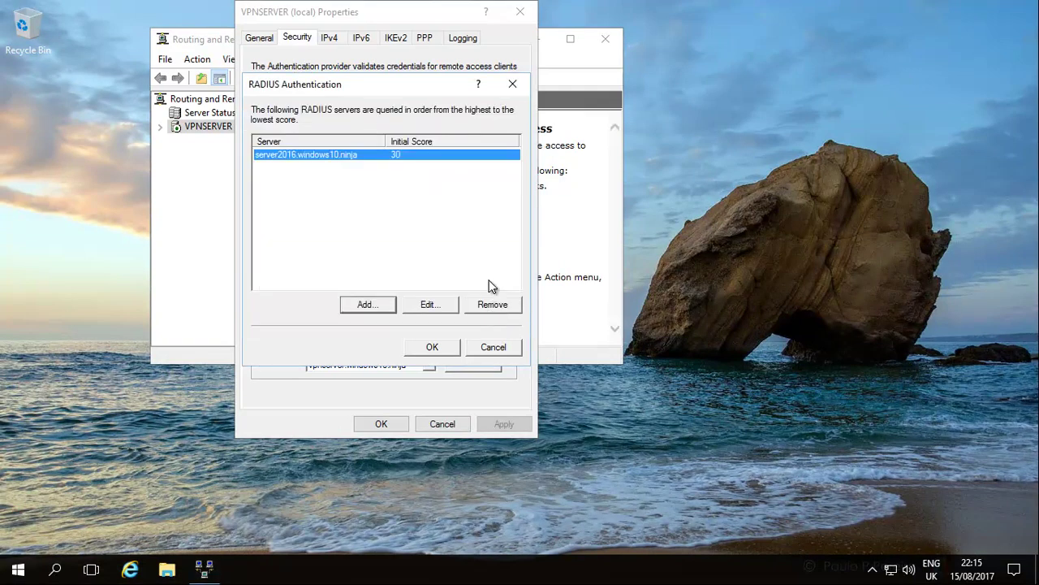
left_click(493, 304)
Step: Start adding a RADIUS server with the server name server2016.windows10.ninja
left_click(362, 304)
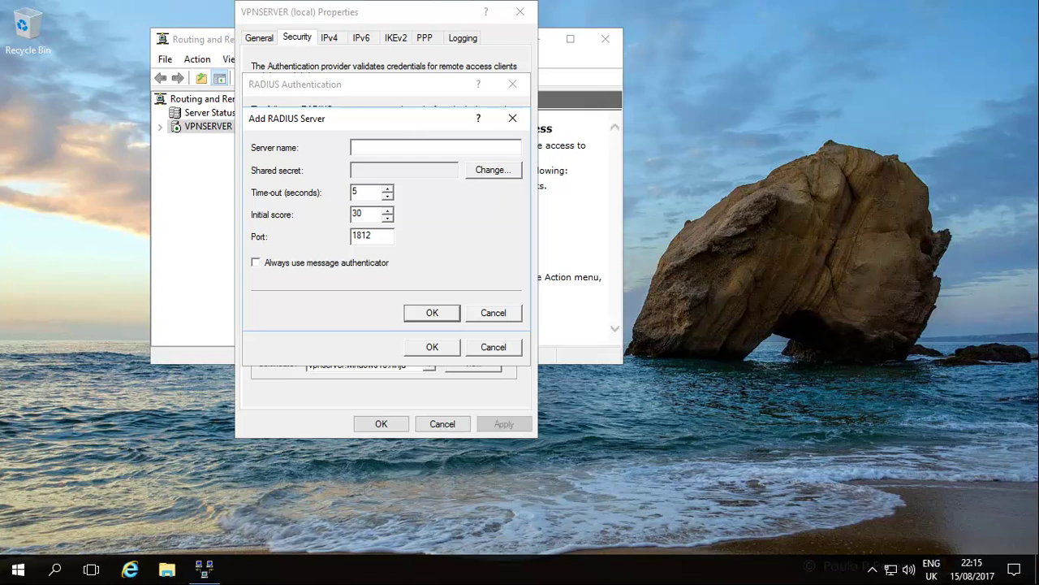
type("server2016.winddddddddows1")
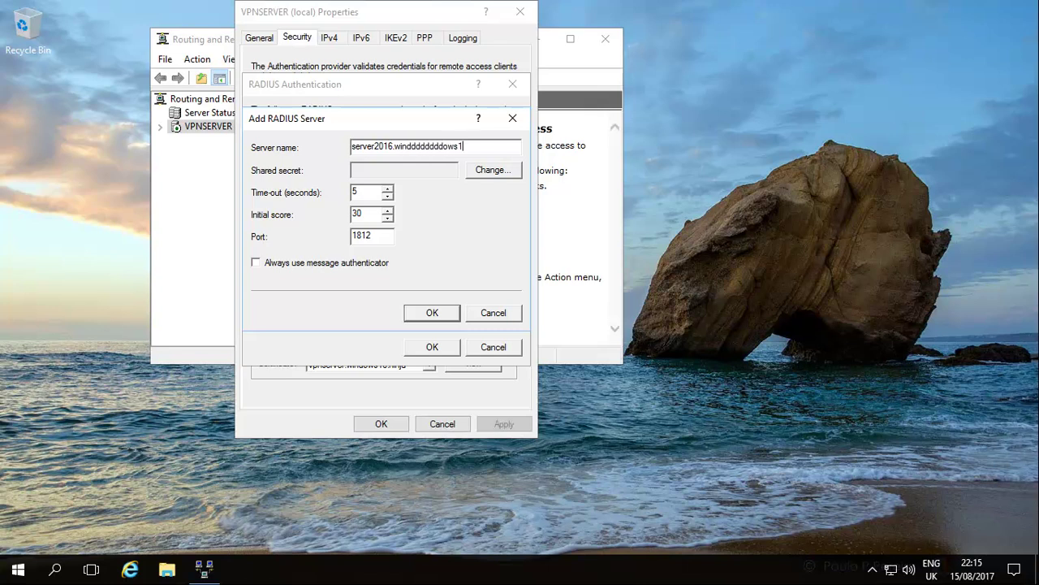
type("0.ninja")
key("Left")
key("Left")
key("Left")
key("Left")
key("Left")
key("Left")
key("Left")
key("Left")
key("Left")
key("Left")
key("Left")
key("BackSpace")
key("BackSpace")
key("BackSpace")
key("BackSpace")
key("BackSpace")
key("BackSpace")
key("BackSpace")
key("BackSpace")
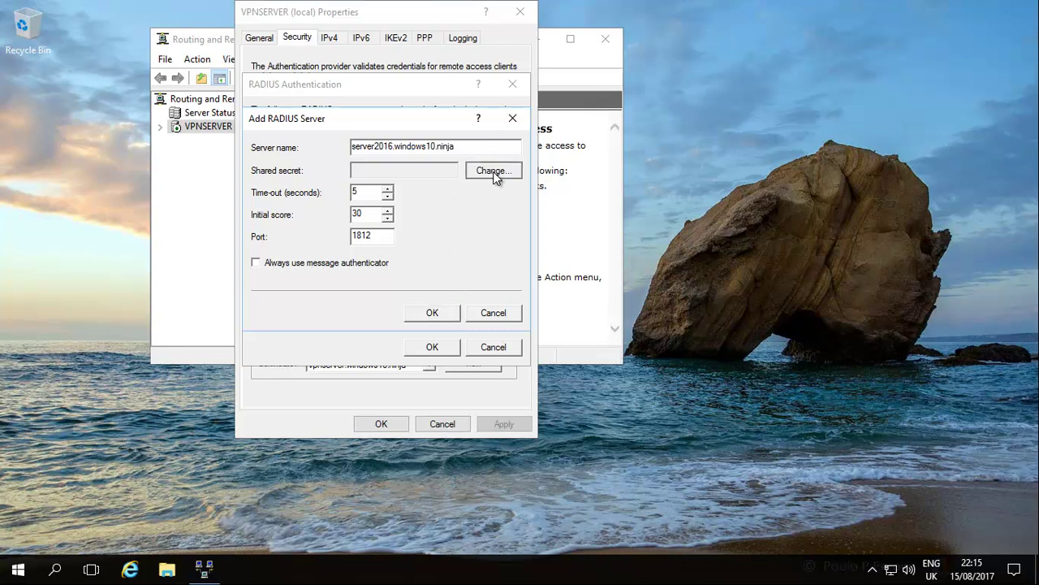
Step: Enter and confirm the shared secret for the new RADIUS server
left_click(493, 171)
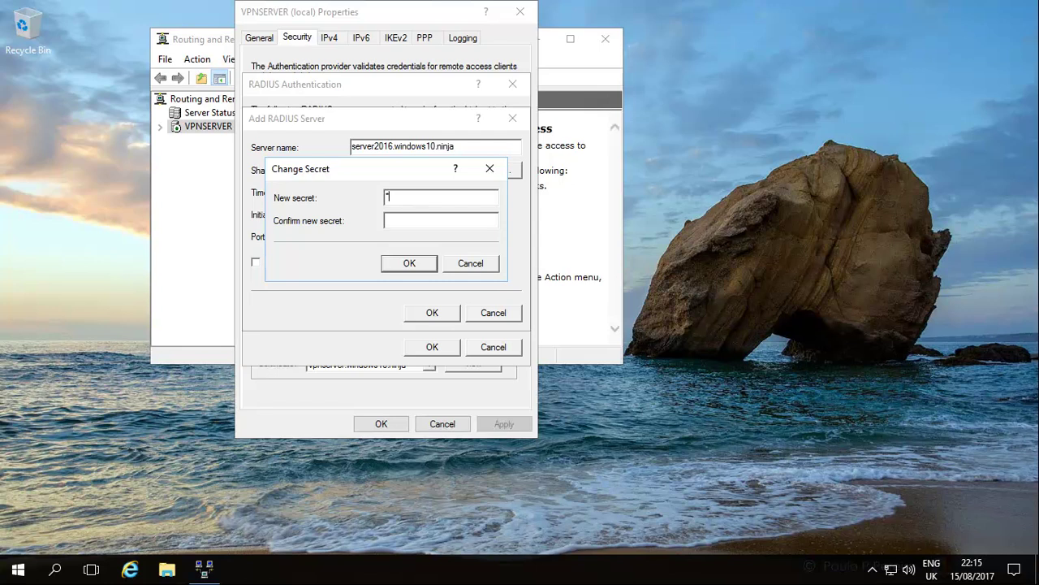
type("******************")
left_click(409, 263)
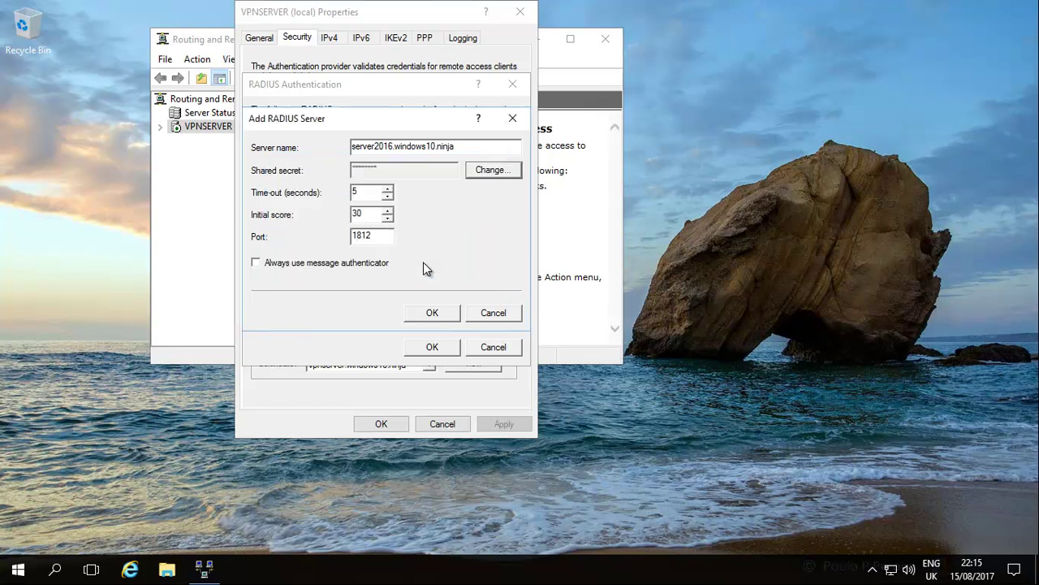
Step: Enable Always use message authenticator for the RADIUS server and accept it along with the VPNSERVER properties
left_click(255, 263)
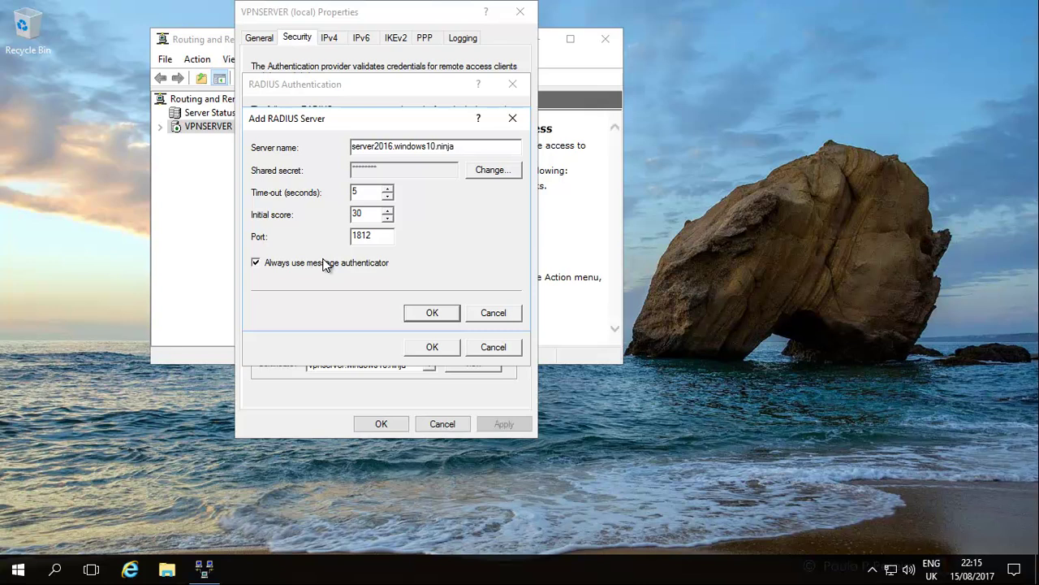
left_click(444, 316)
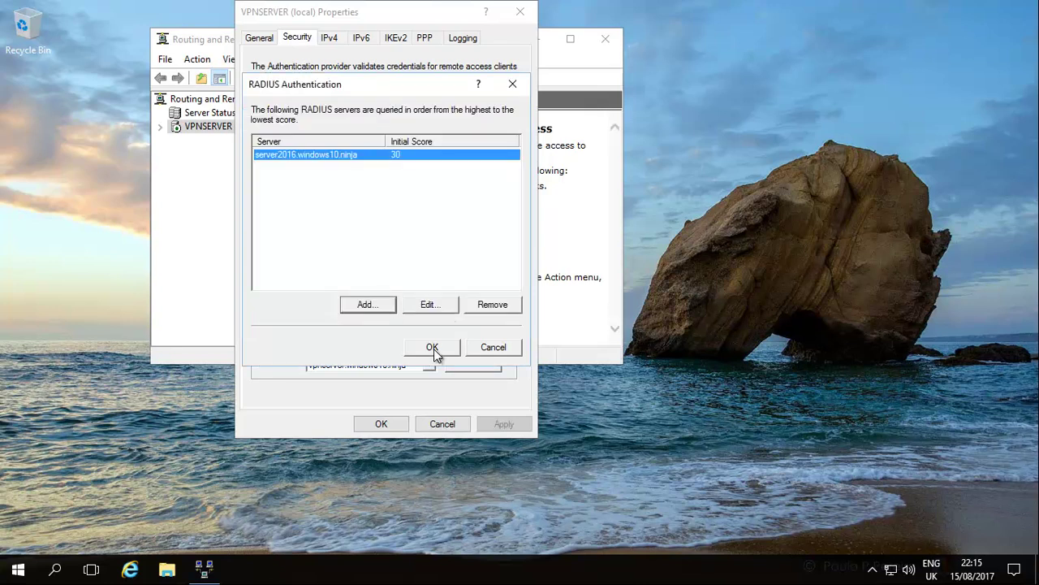
left_click(433, 347)
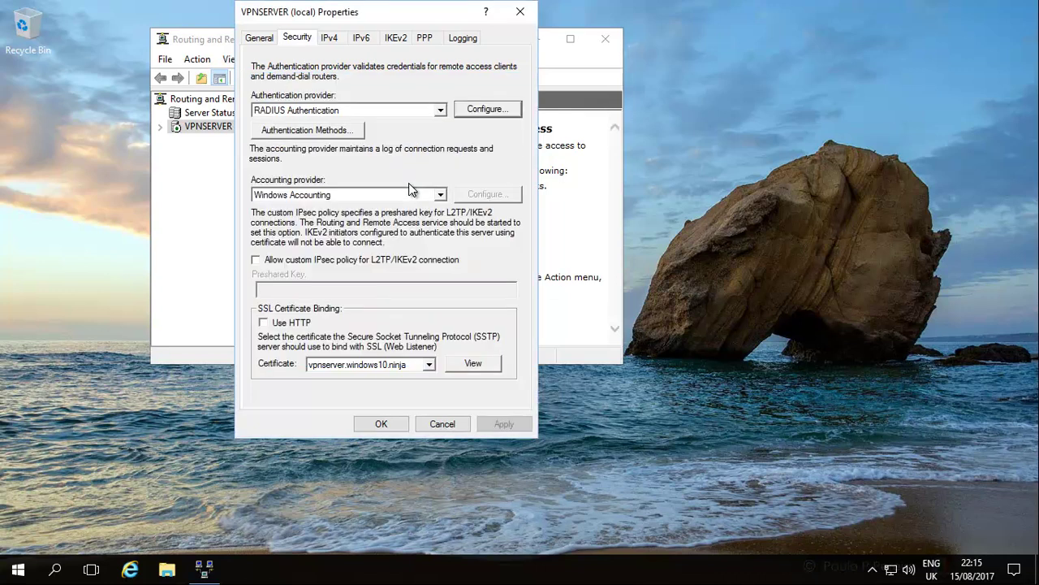
left_click(381, 424)
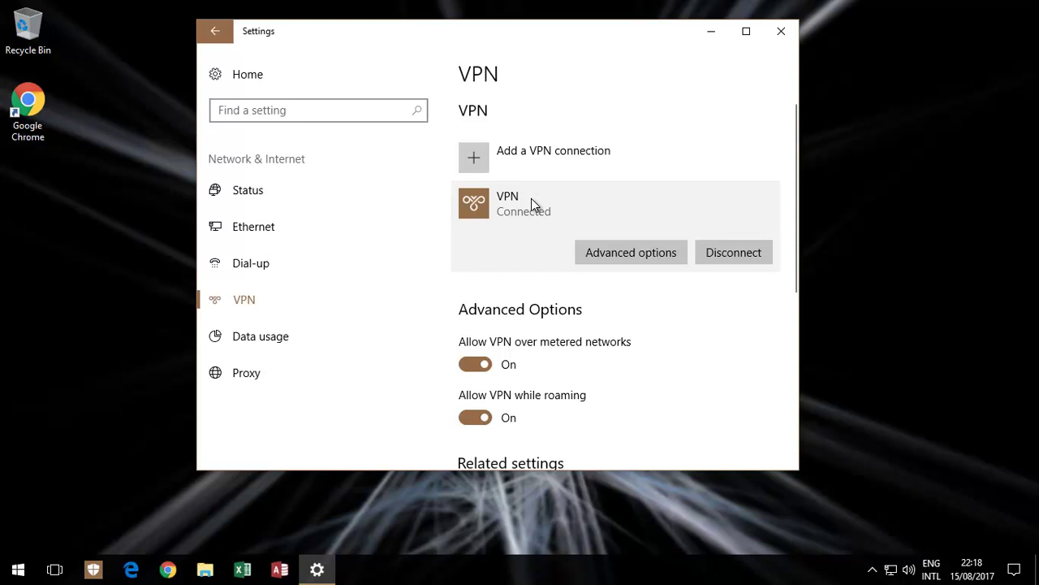
Step: Close the VPN client's Settings window and show the RADIUS Clients in Network Policy Server
left_click(784, 32)
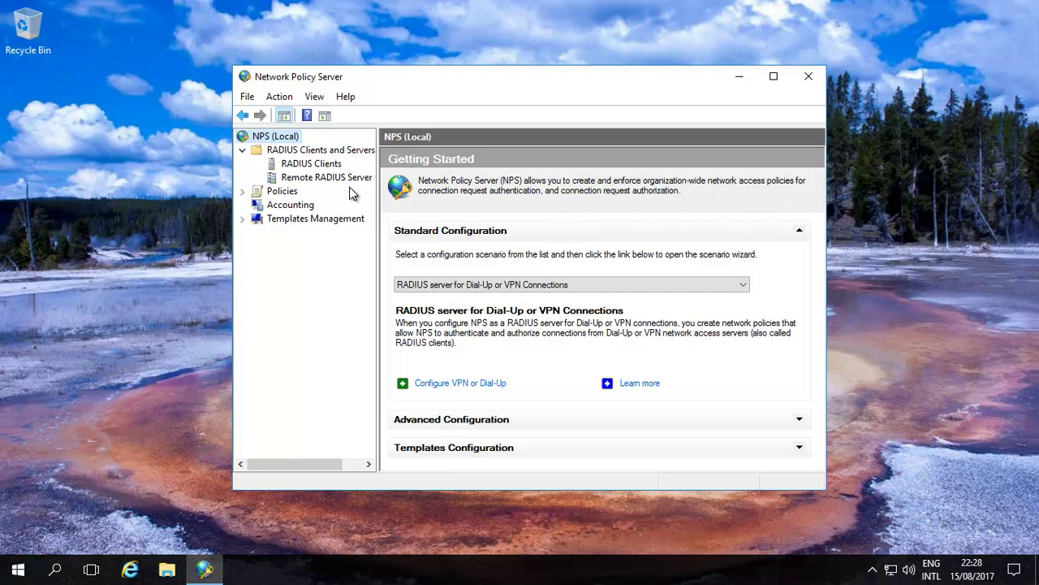
left_click(295, 153)
left_click(295, 167)
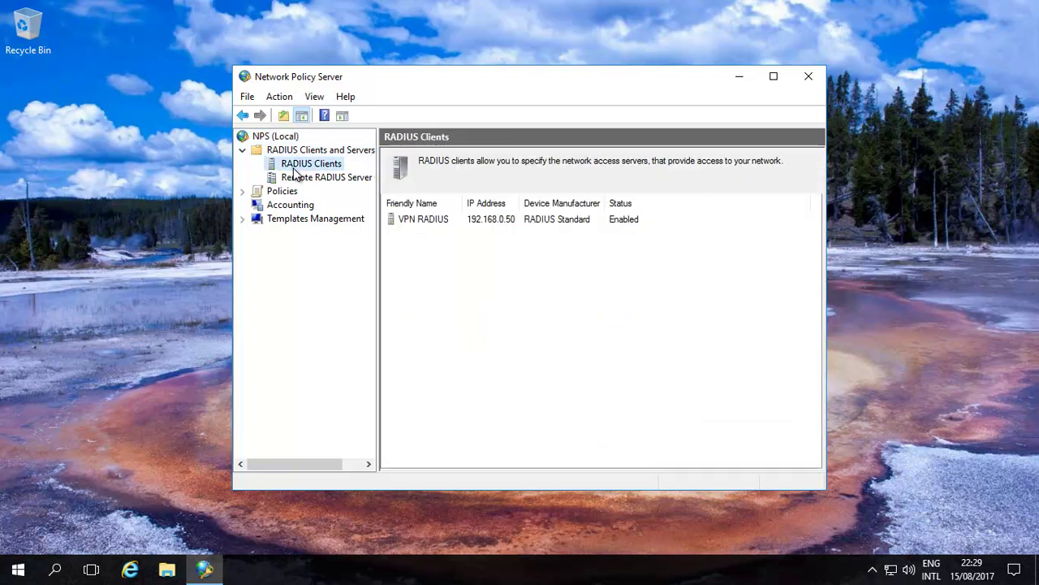
right_click(296, 173)
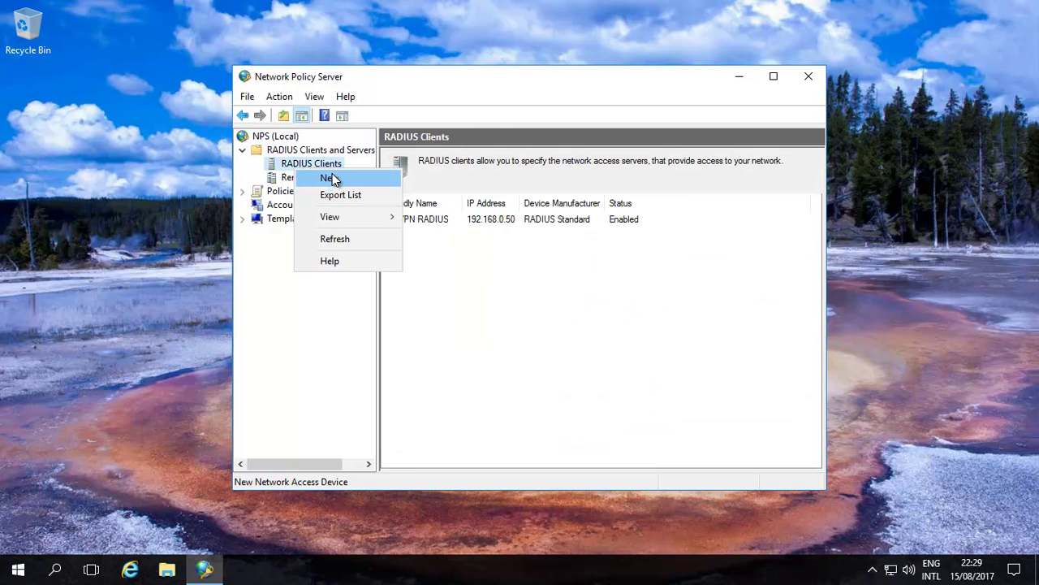
left_click(332, 177)
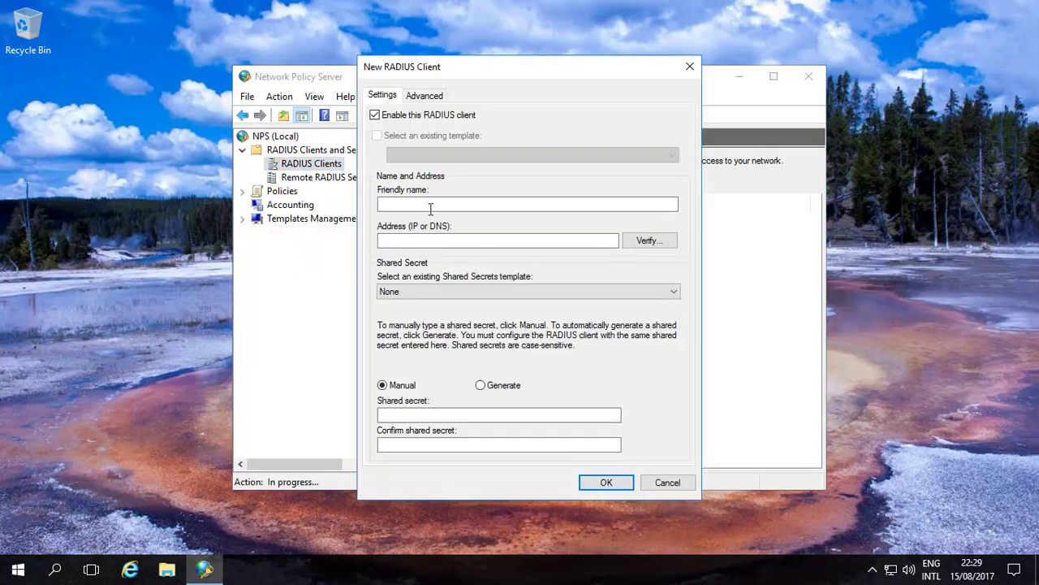
left_click_drag(523, 61, 850, 86)
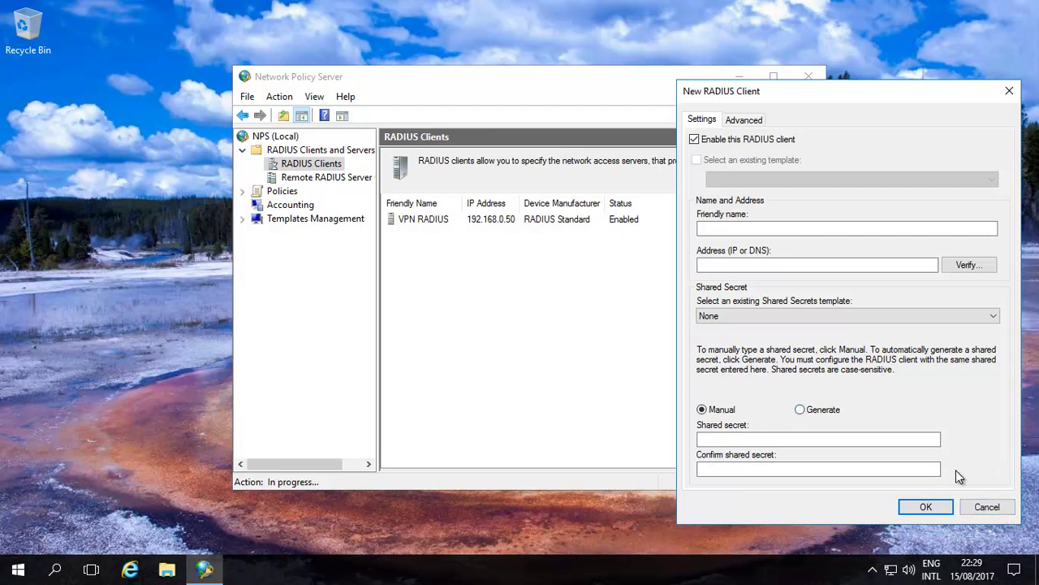
left_click(744, 121)
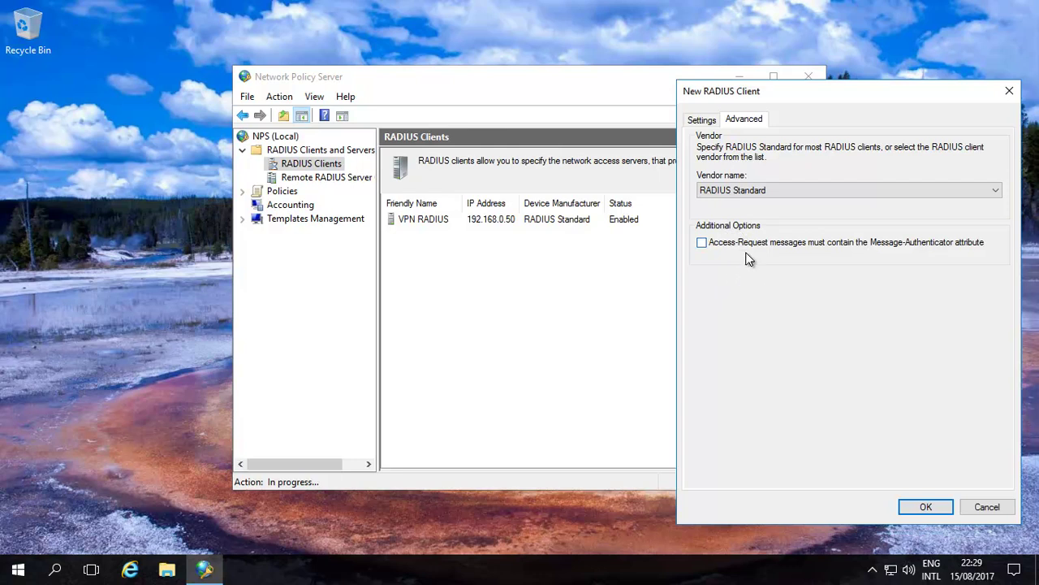
left_click(703, 244)
left_click(927, 508)
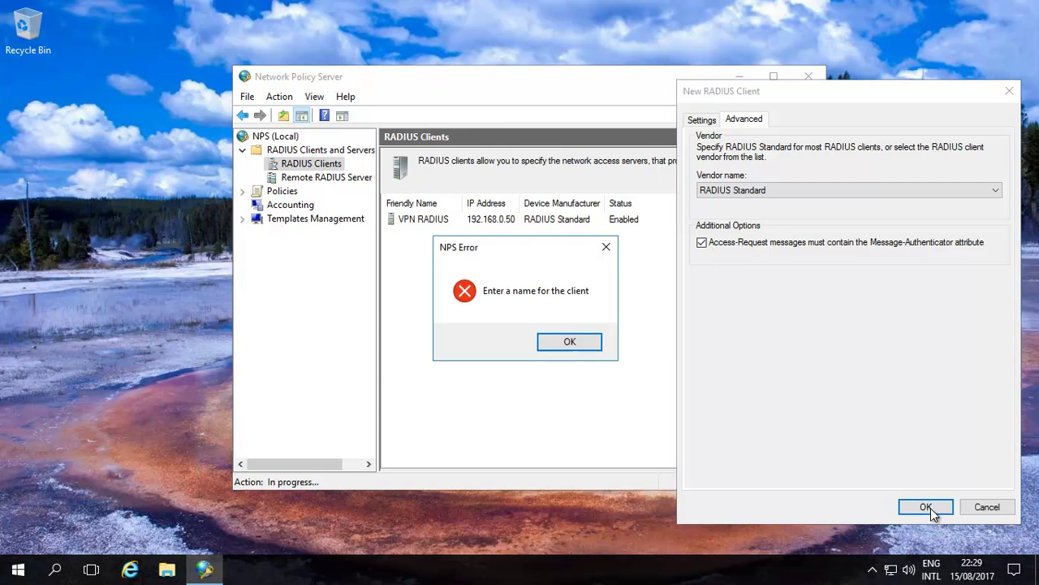
left_click(579, 341)
left_click(991, 506)
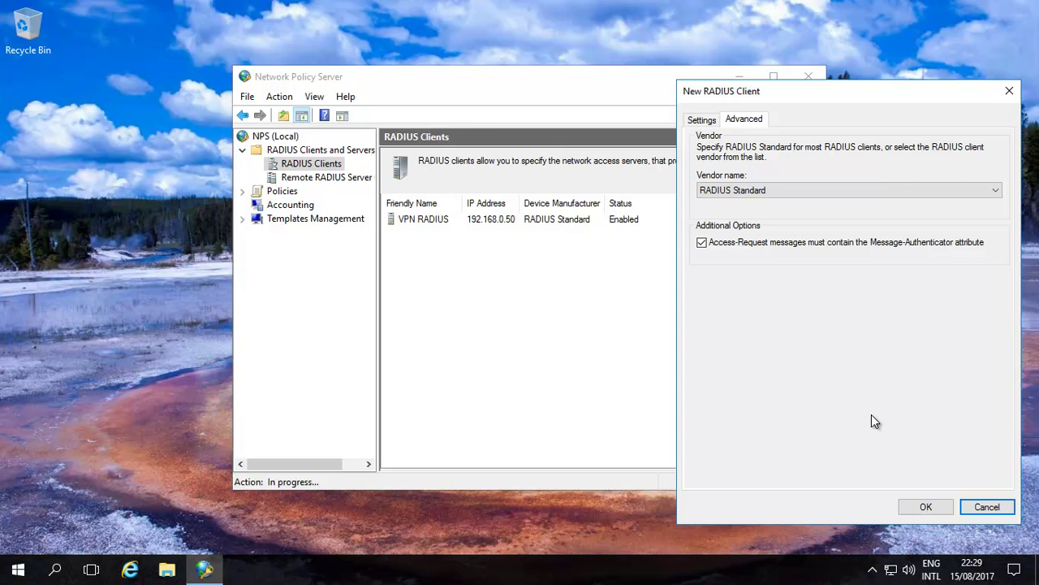
left_click(988, 507)
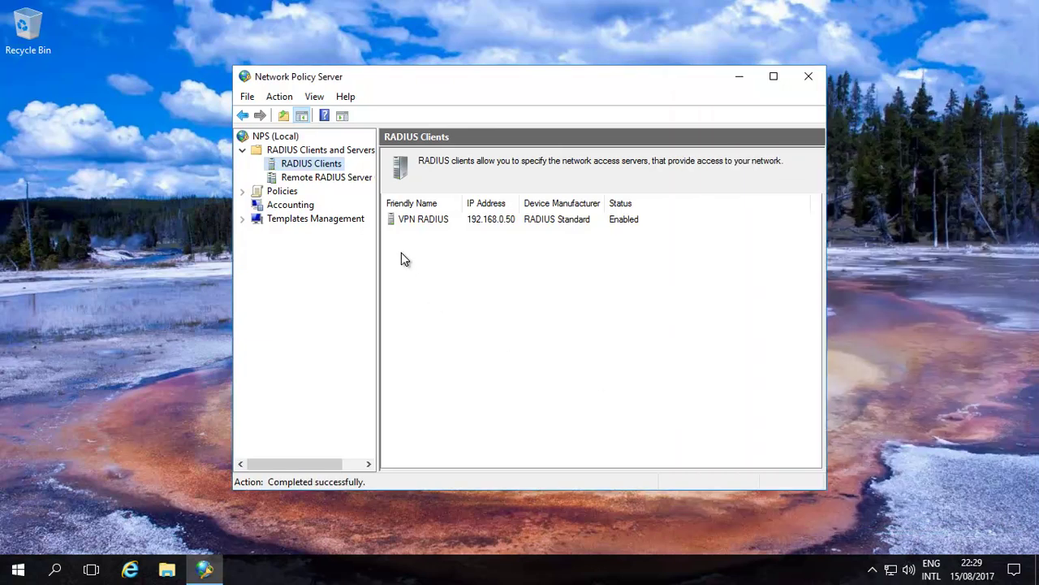
Step: Require Access-Request messages to contain the Message-Authenticator attribute for the VPN RADIUS client
double_click(433, 221)
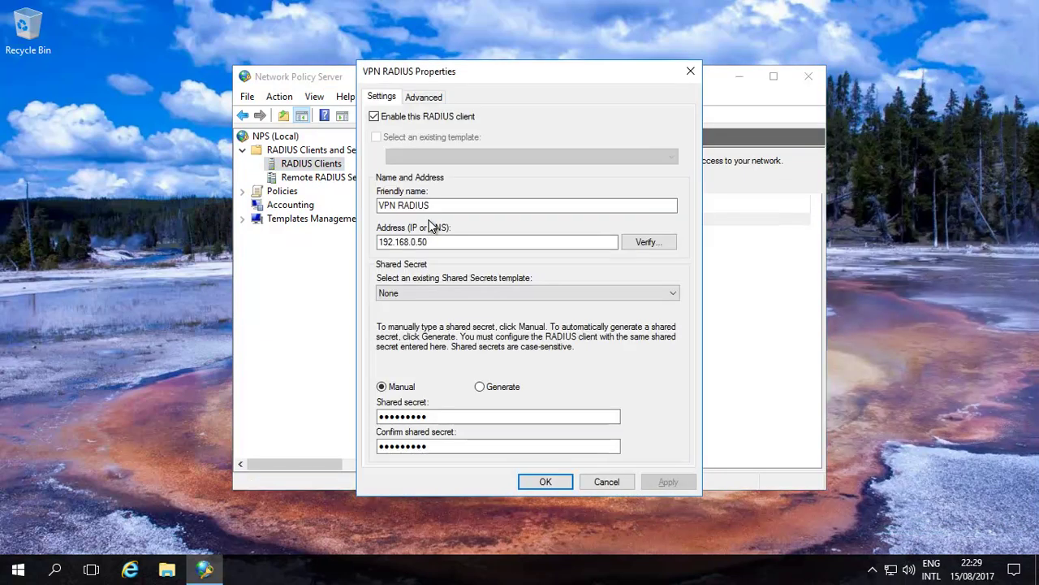
left_click(423, 98)
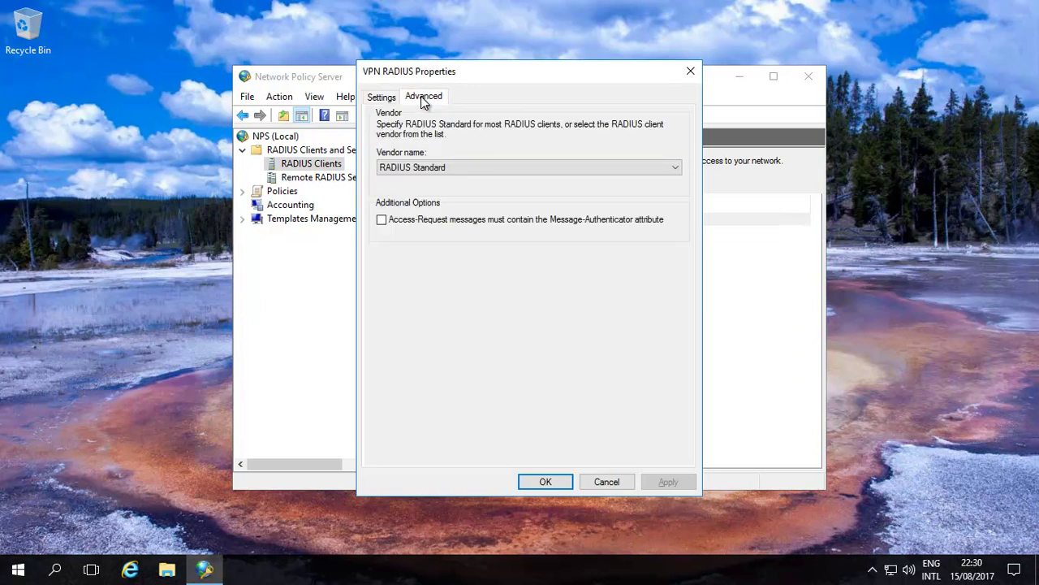
left_click(382, 219)
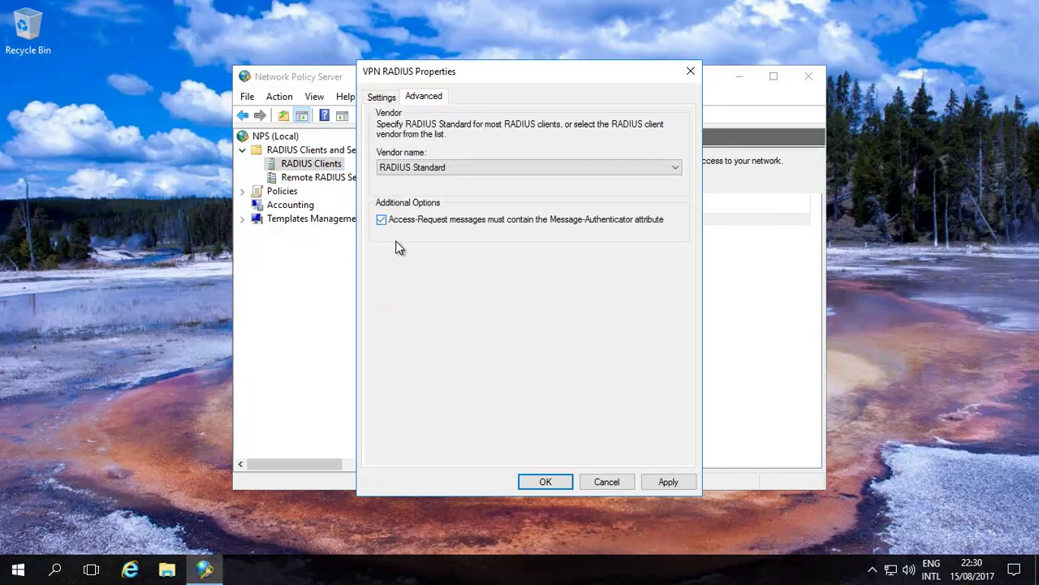
left_click(544, 479)
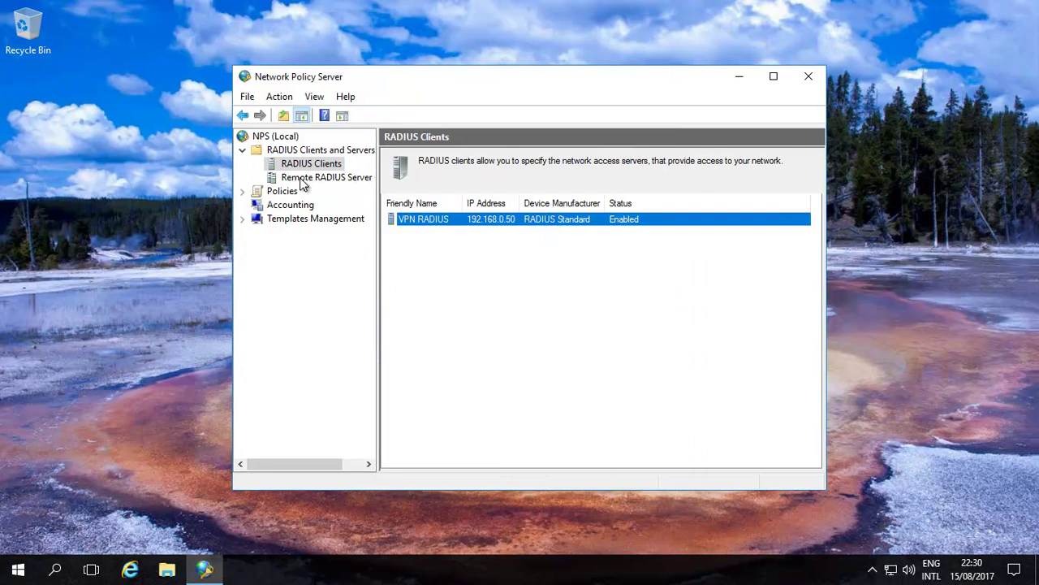
Step: View the Remote RADIUS Server Groups and the Connection Request Policies in Network Policy Server
left_click(300, 178)
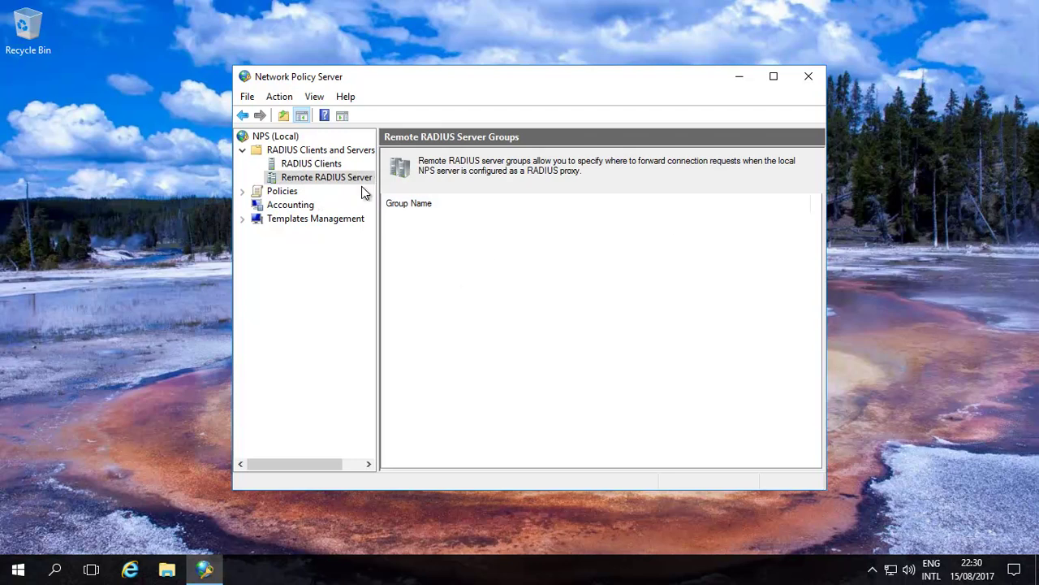
left_click(243, 192)
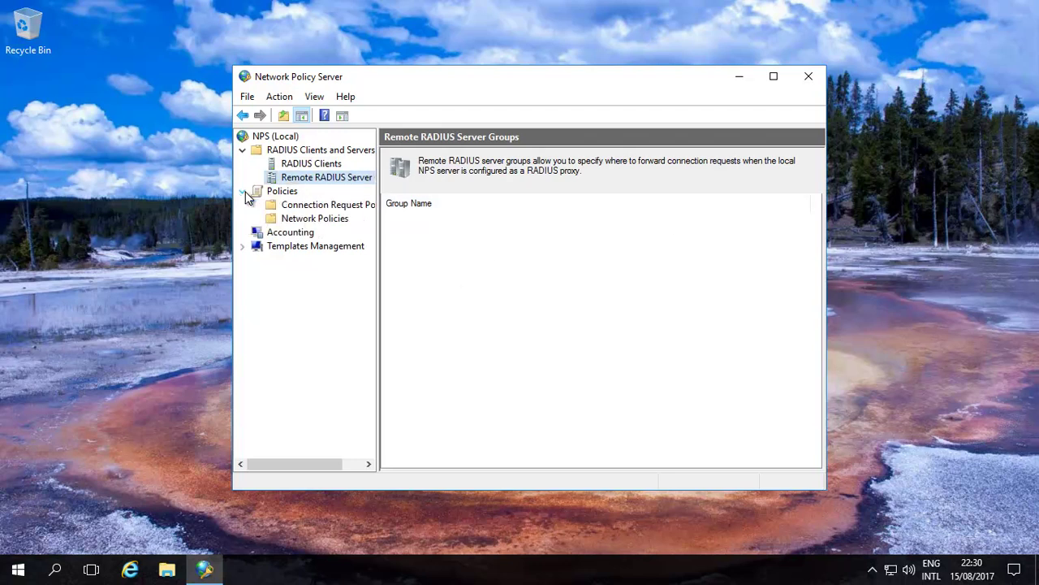
left_click(322, 208)
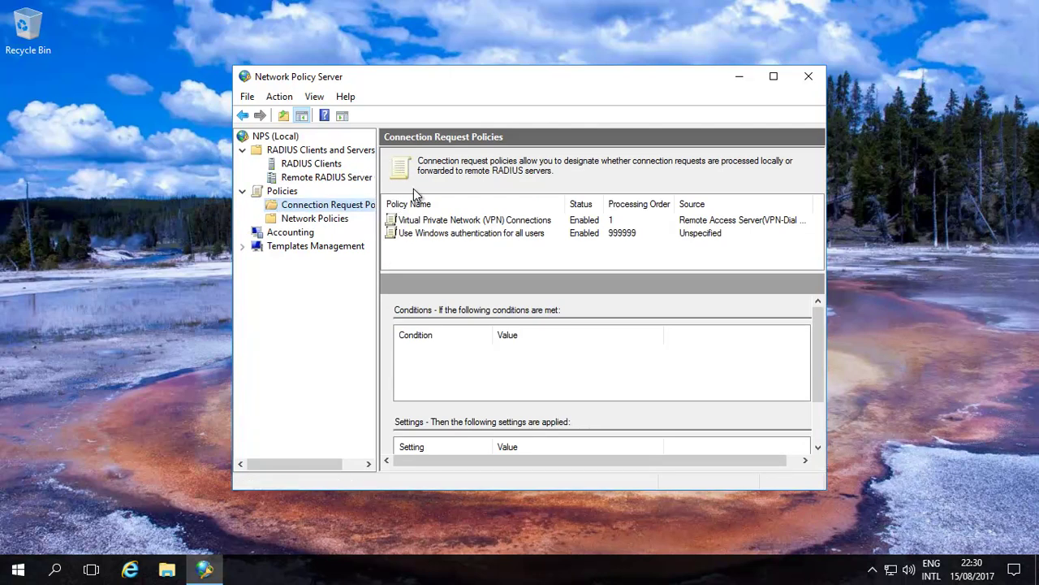
Step: Disable the connection request policy Use Windows authentication for all users
left_click(475, 233)
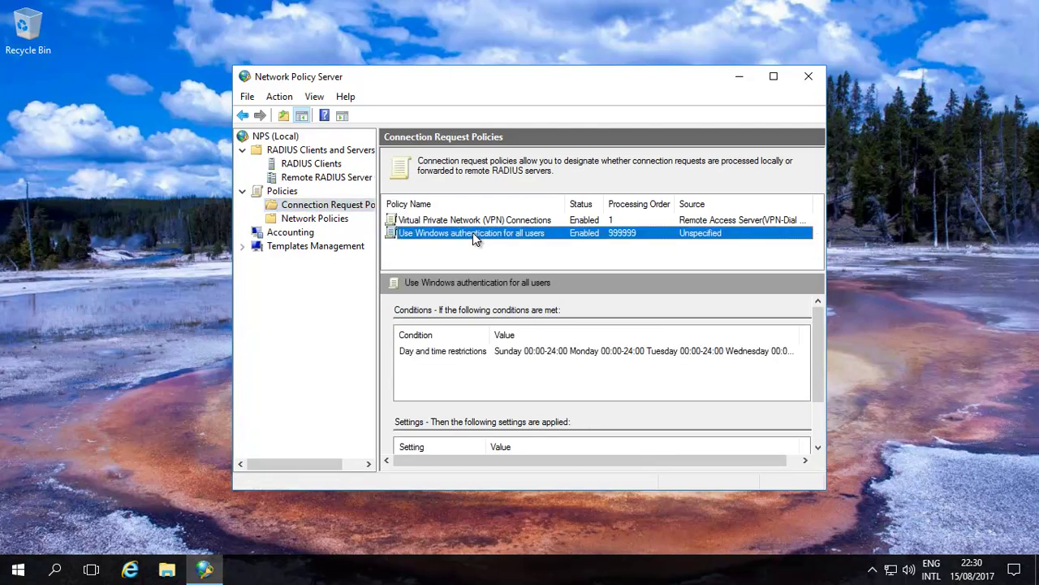
right_click(473, 233)
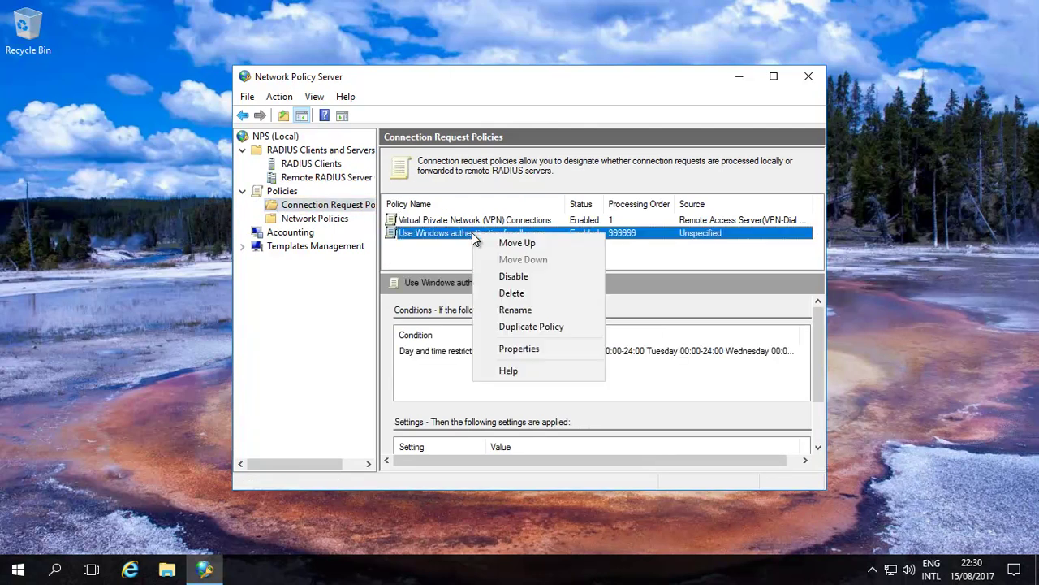
left_click(521, 277)
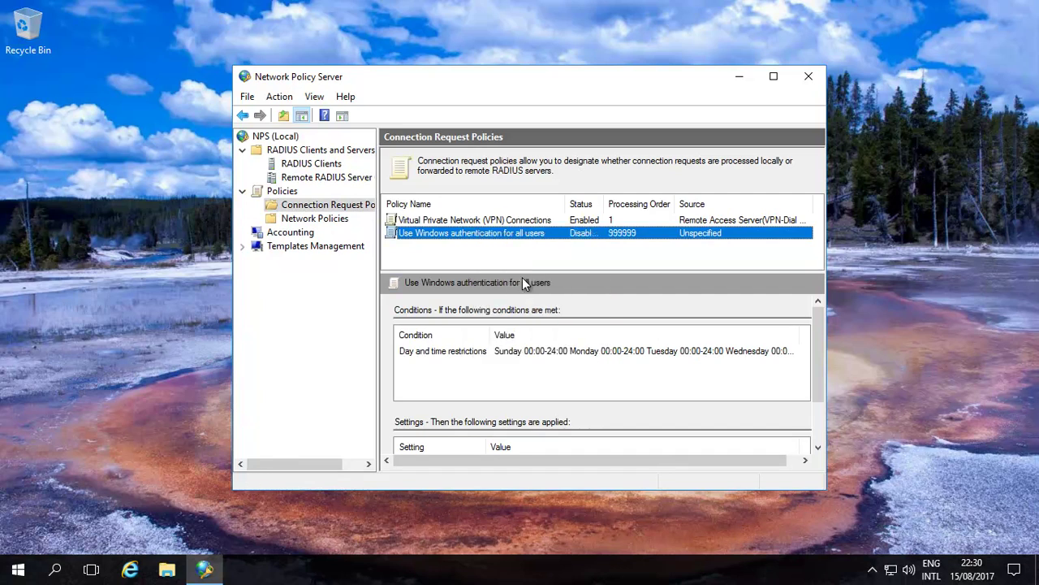
Step: Open the properties of the Virtual Private Network (VPN) Connections request policy and view the available network access server types
left_click(471, 220)
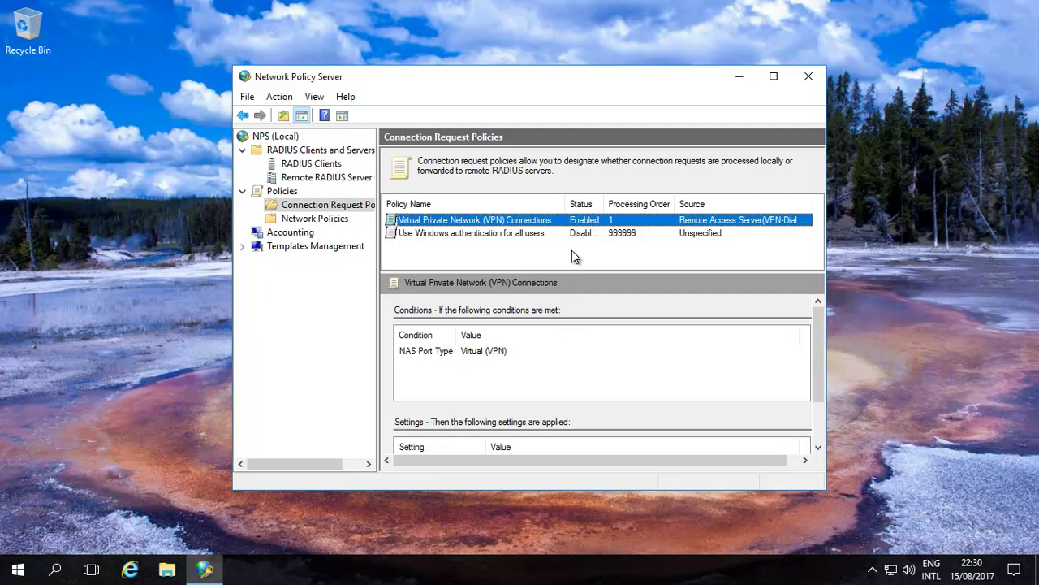
right_click(574, 223)
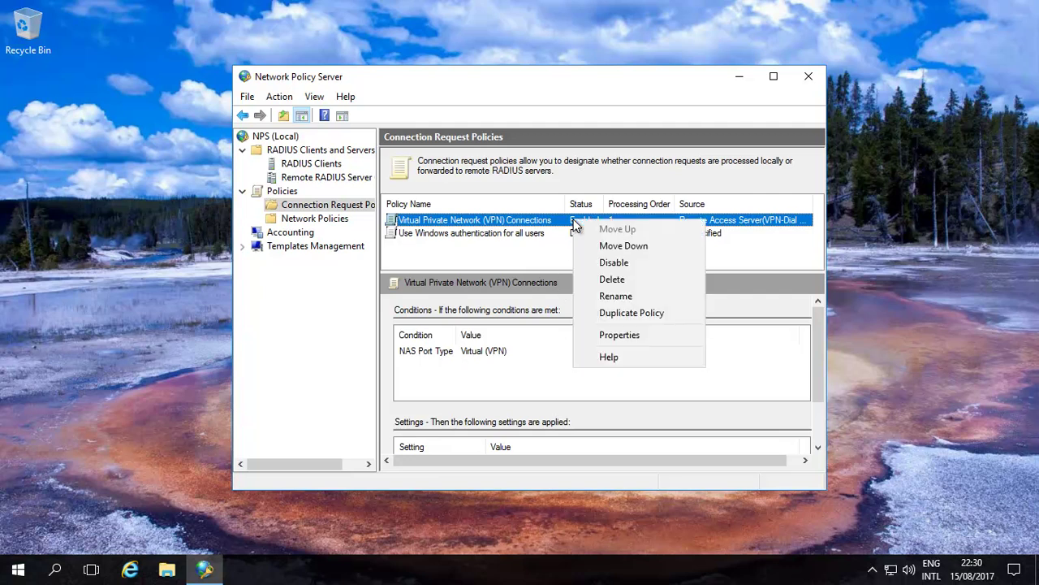
left_click(615, 333)
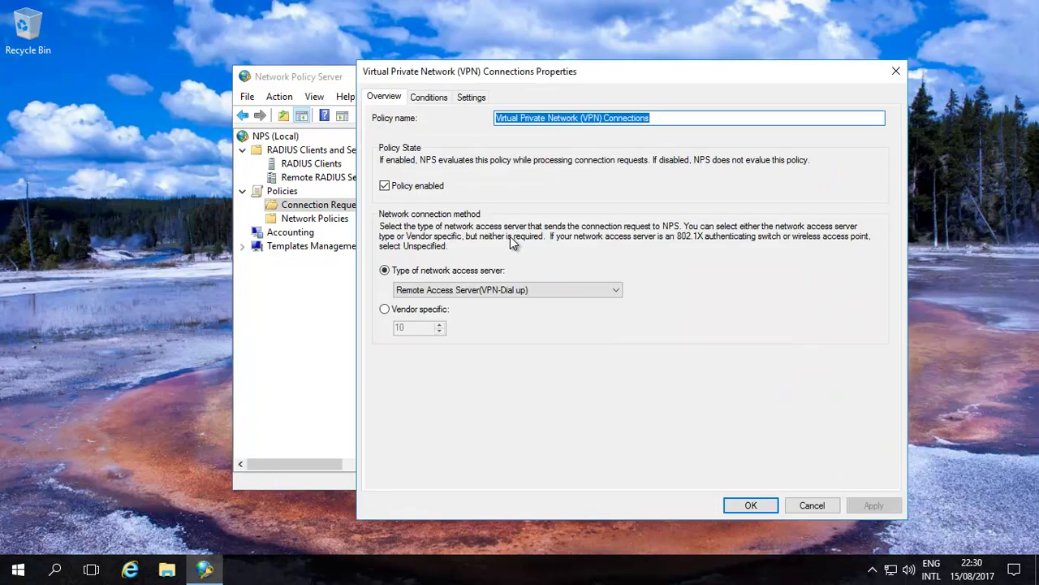
left_click(354, 163)
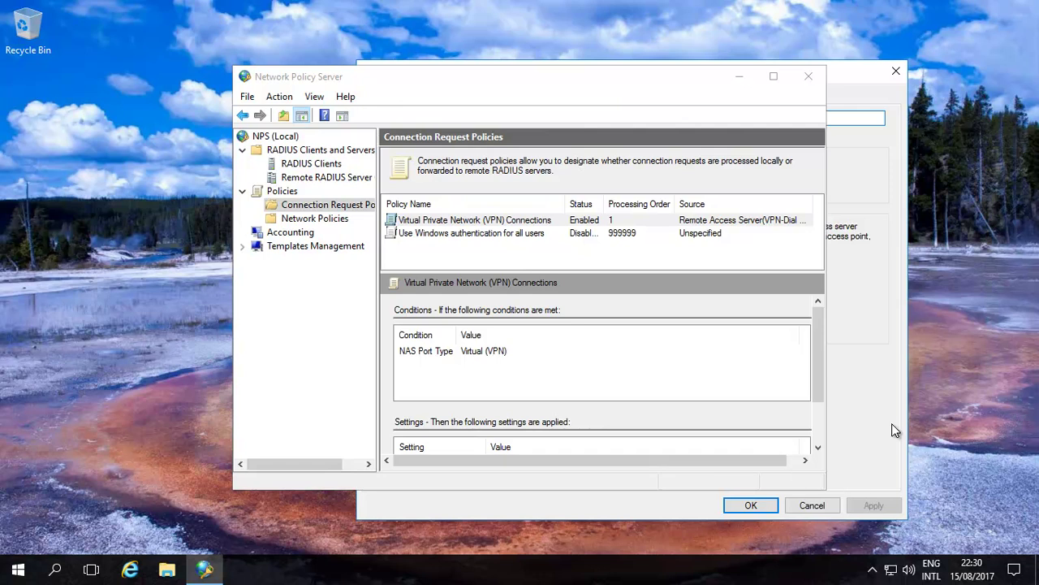
left_click(743, 78)
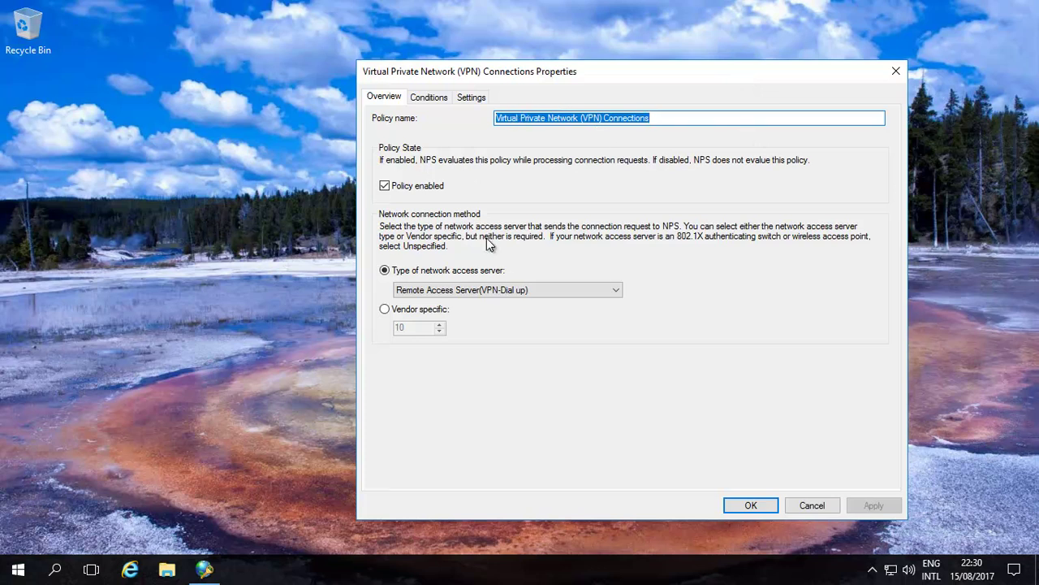
left_click(519, 293)
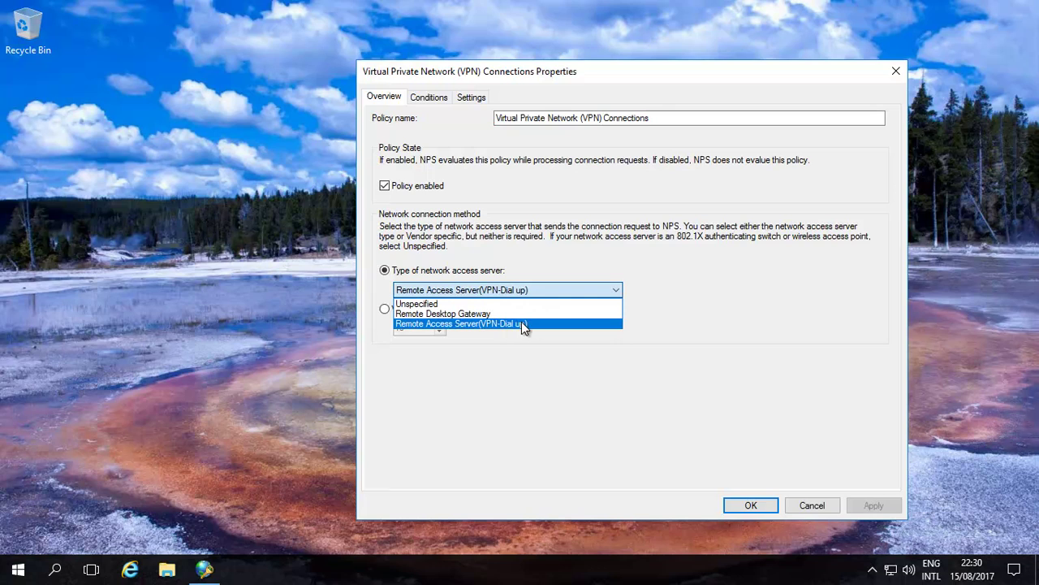
left_click(832, 284)
Step: Examine the request policy's conditions and the media types offered for a NAS Port Type condition, discarding the Virtual (VPN) selection
left_click(429, 97)
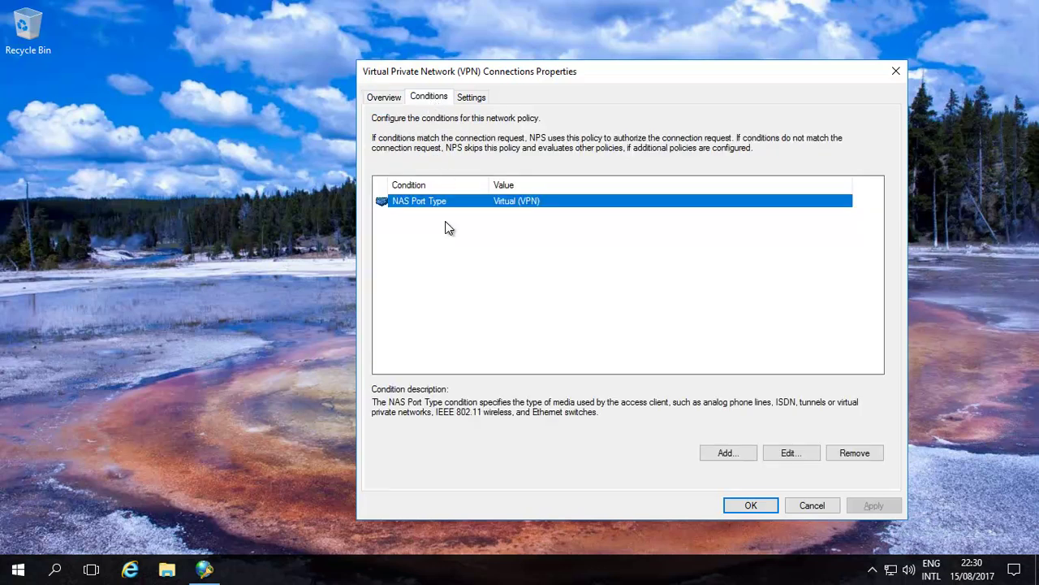
left_click(738, 452)
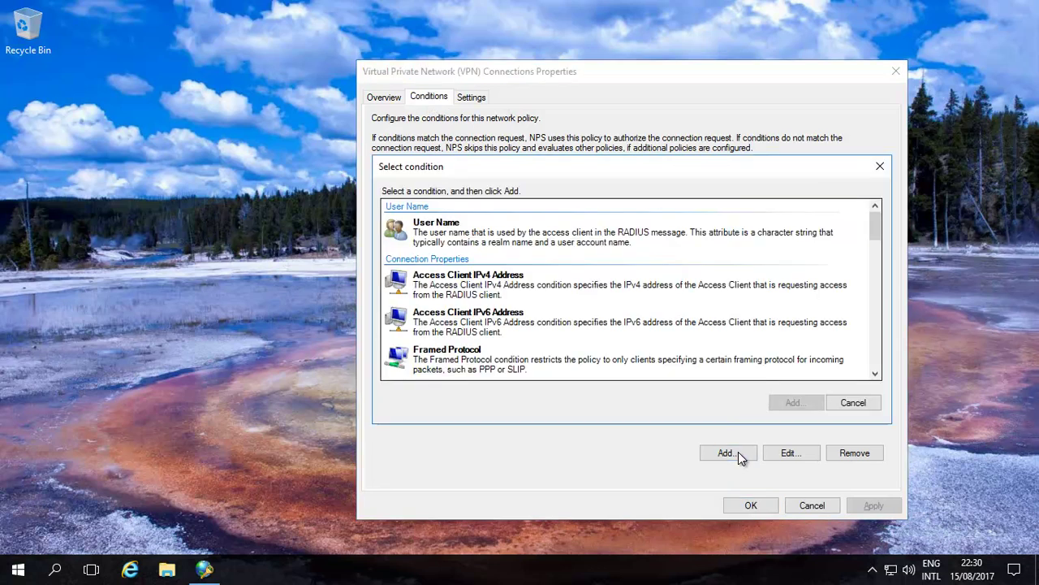
left_click_drag(874, 233, 889, 383)
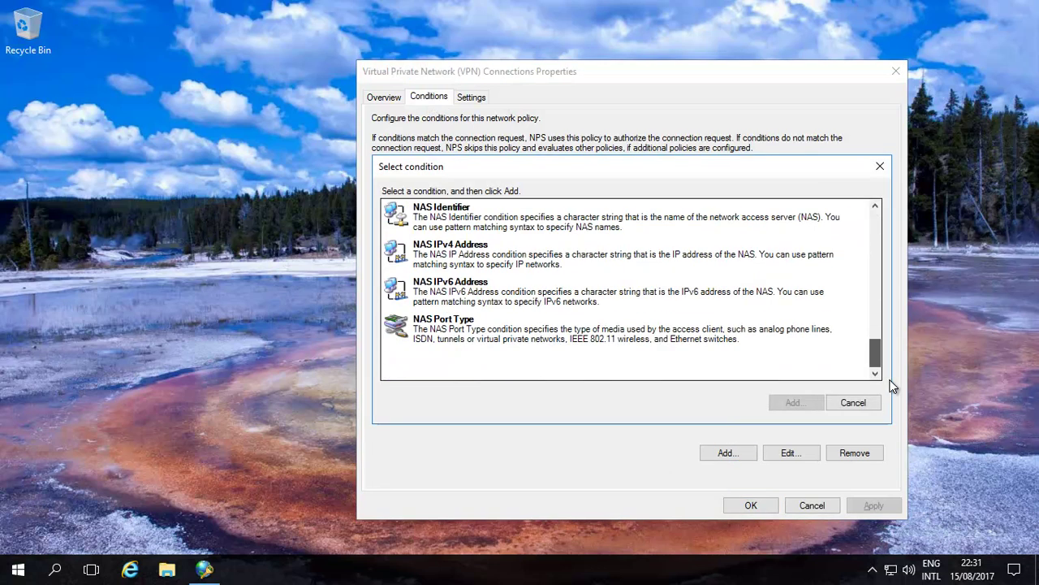
left_click(534, 335)
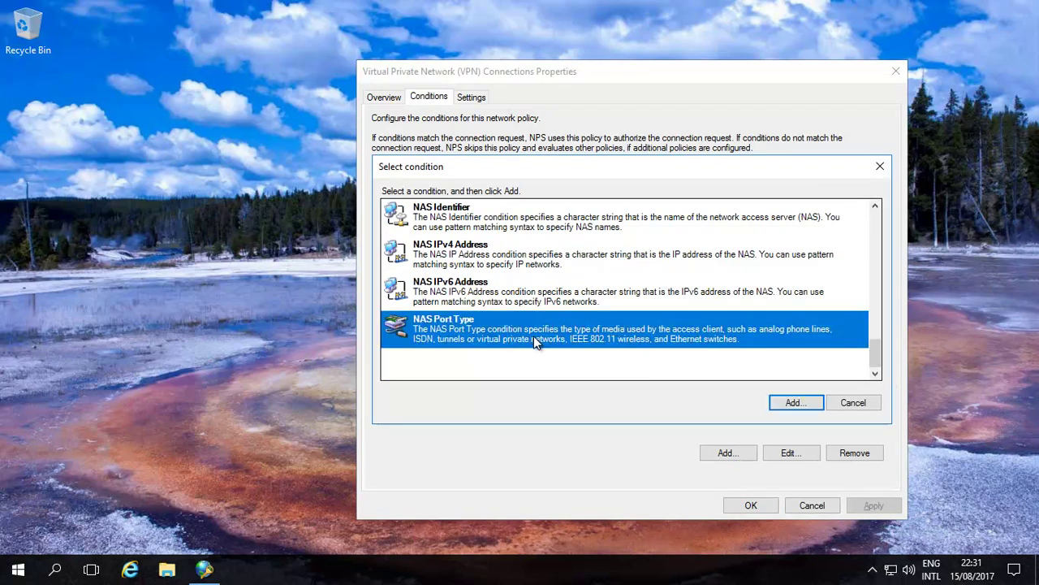
left_click(796, 403)
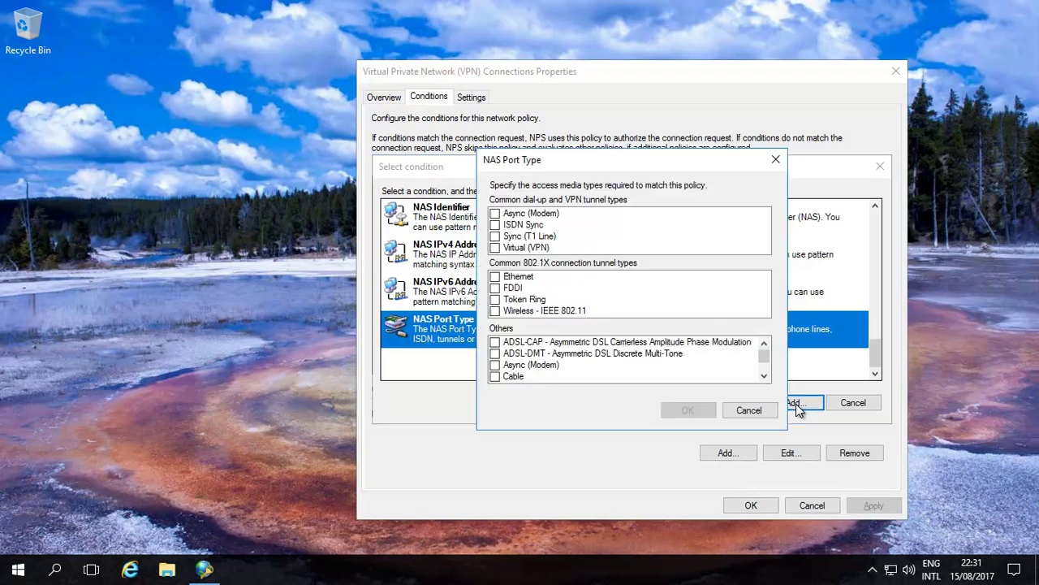
left_click(496, 247)
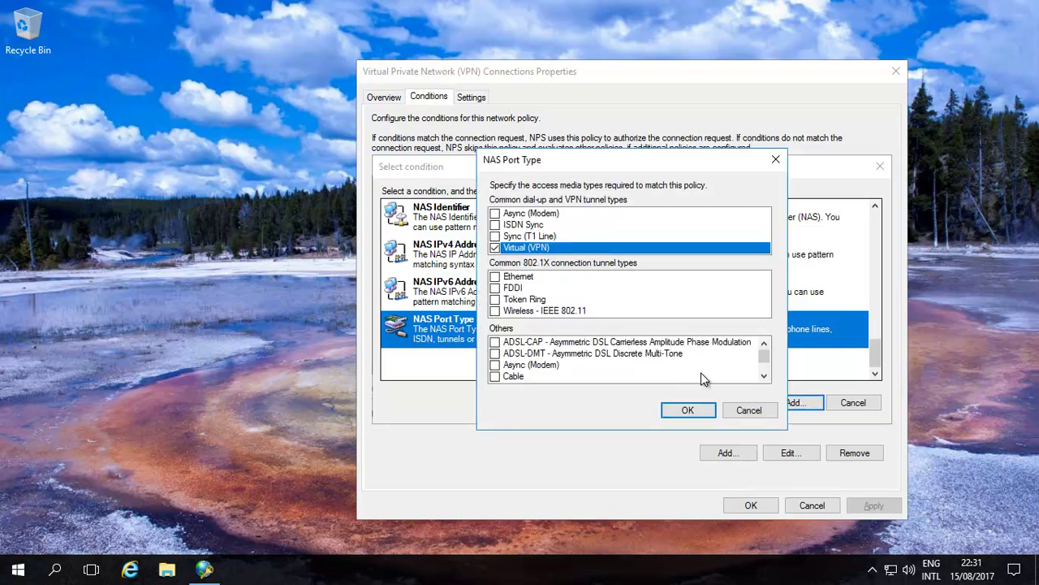
left_click(749, 410)
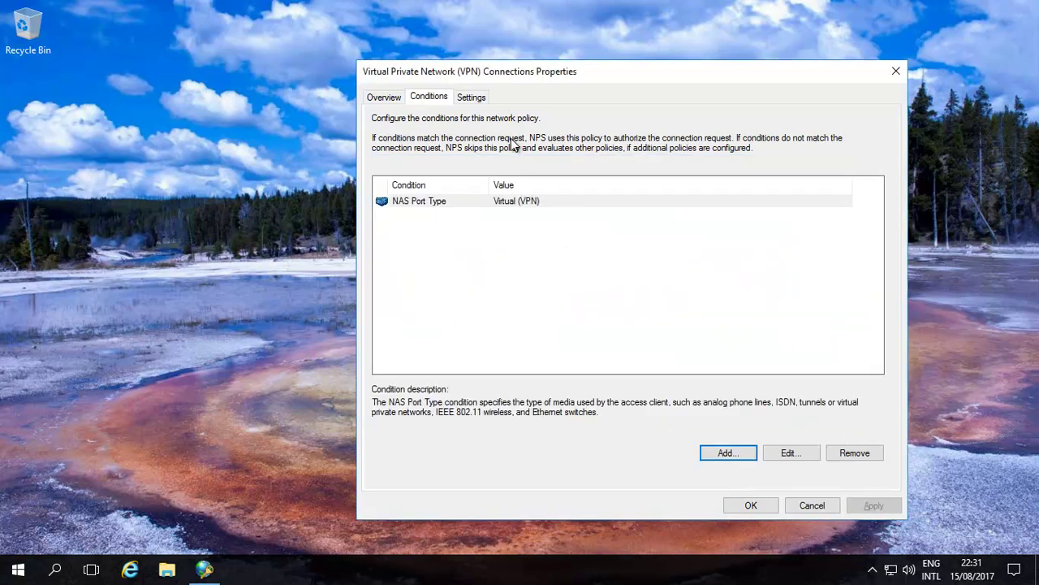
Step: Review the request policy's authentication, accounting, realm attribute and RADIUS attribute settings, and close its properties without changes
left_click(471, 99)
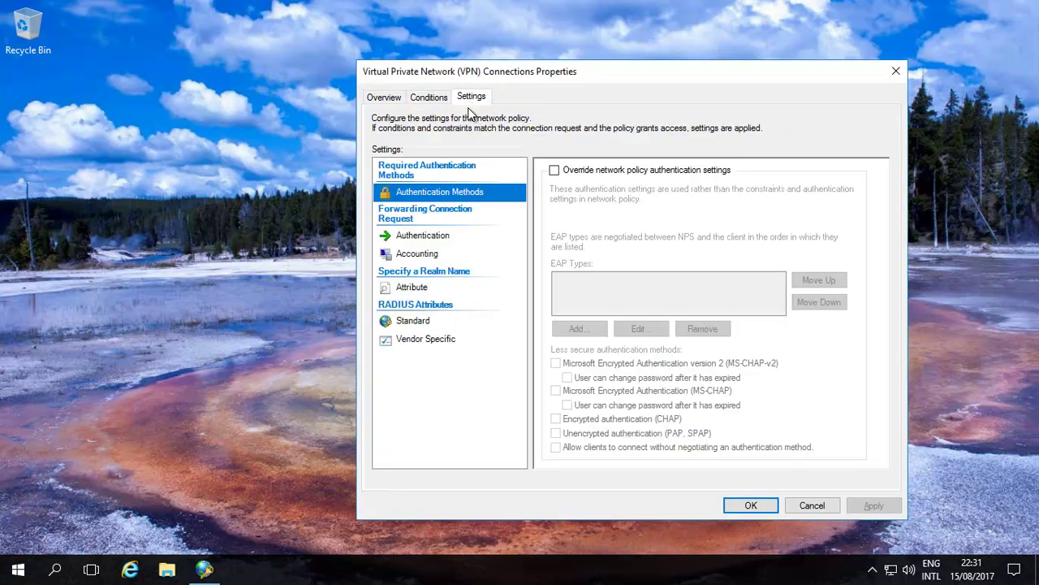
left_click(421, 236)
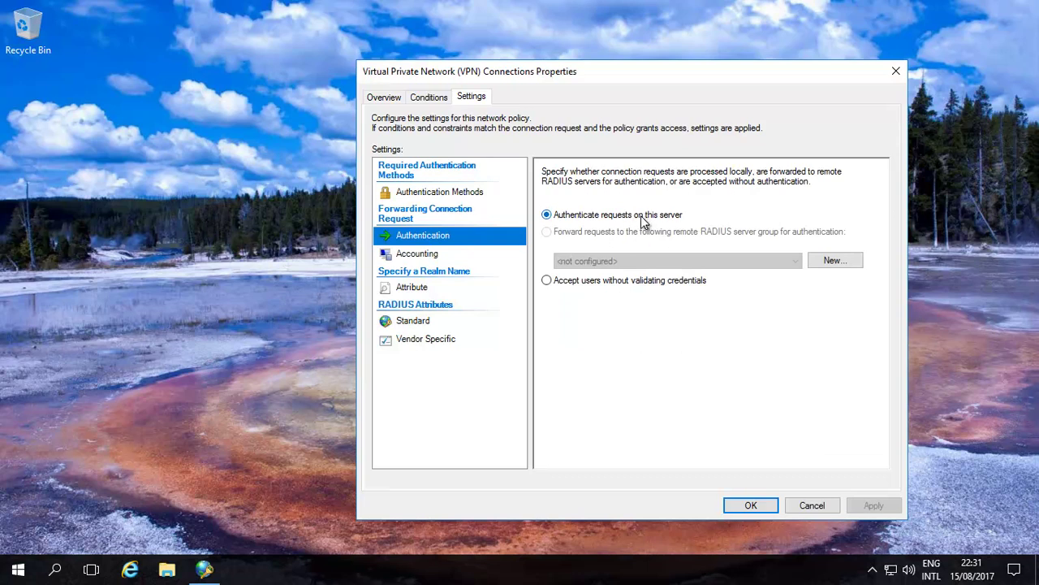
left_click(406, 258)
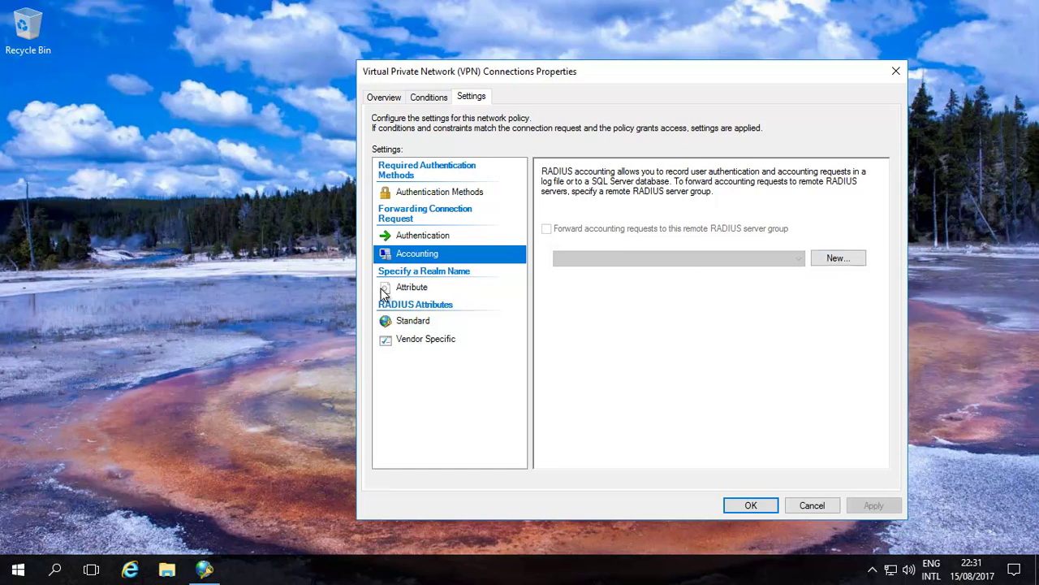
left_click(406, 288)
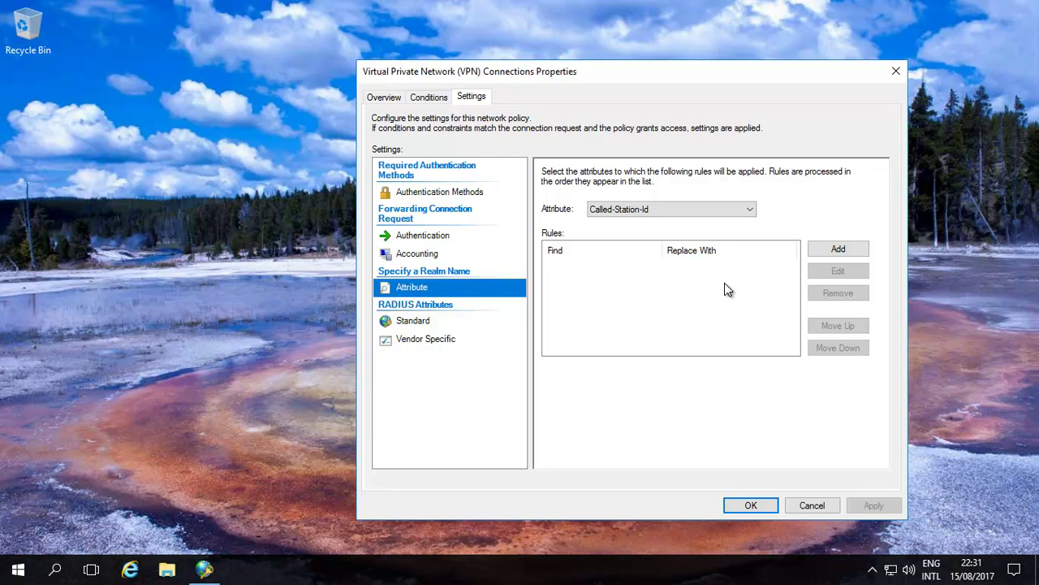
left_click(428, 324)
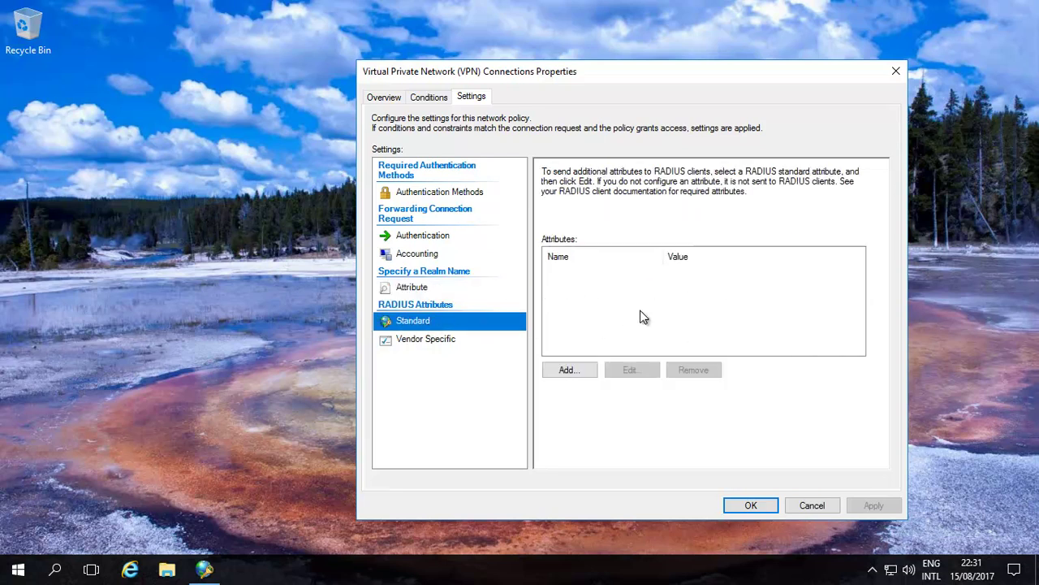
left_click(446, 341)
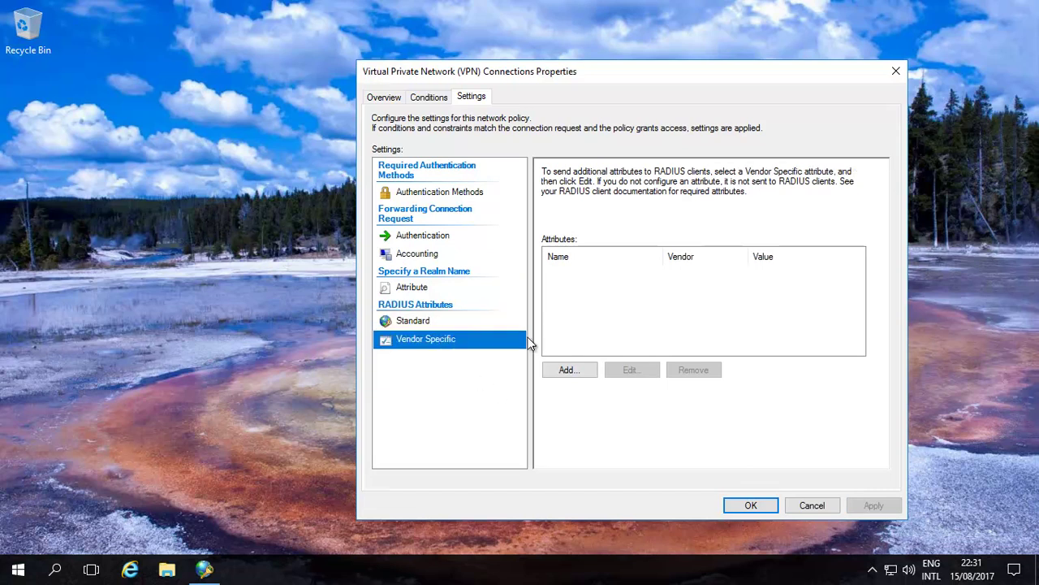
left_click(814, 507)
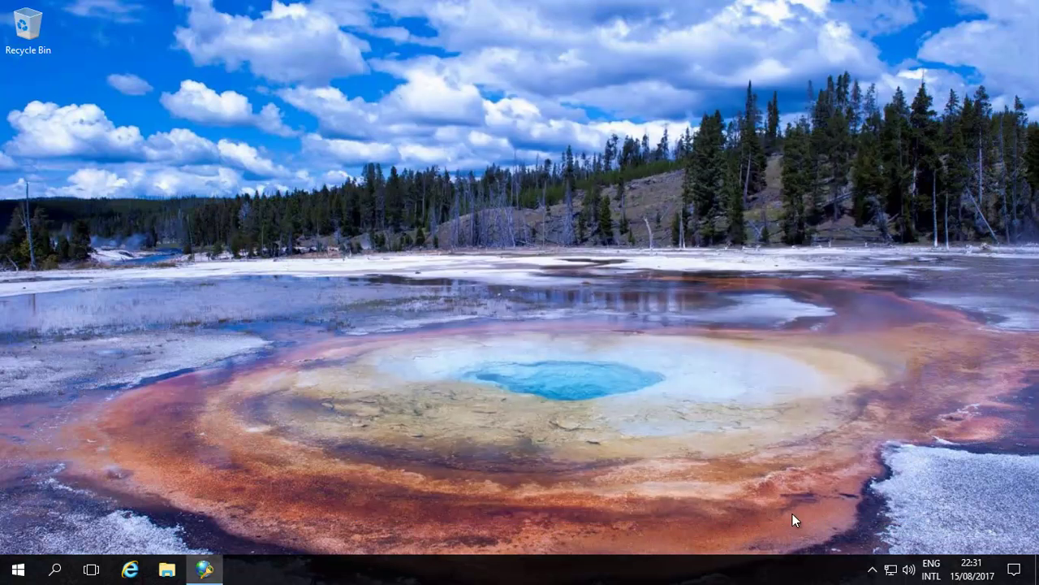
Step: Disable the network policies Connections to Microsoft Routing and Remote Access server and Connections to other access servers
left_click(213, 571)
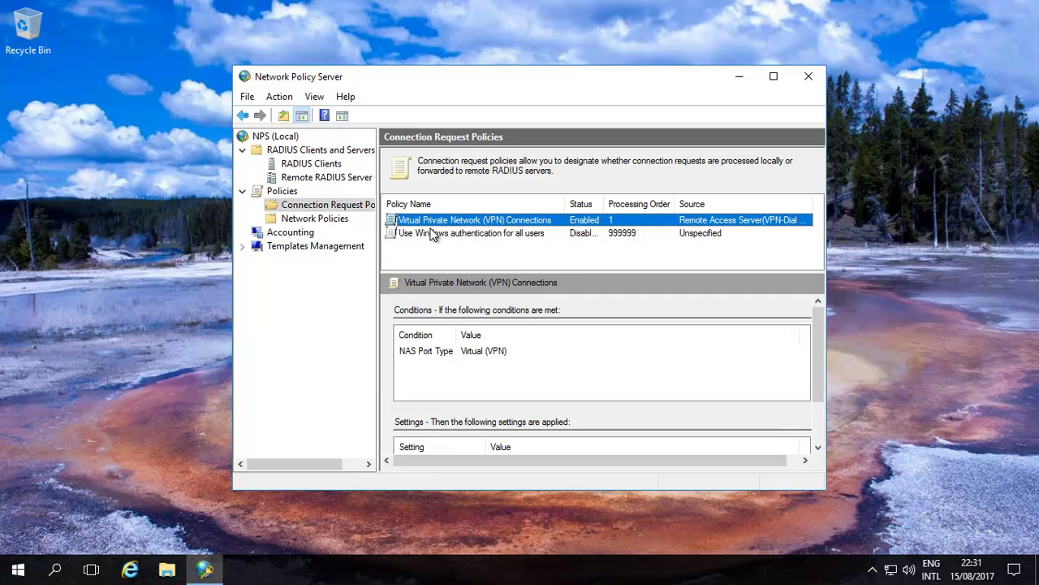
left_click(312, 219)
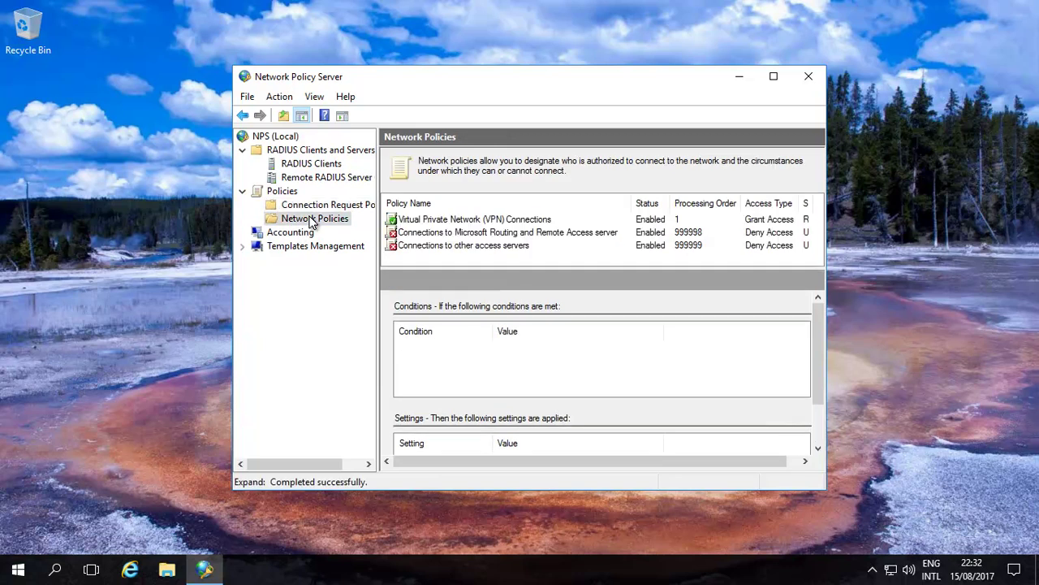
left_click(468, 234)
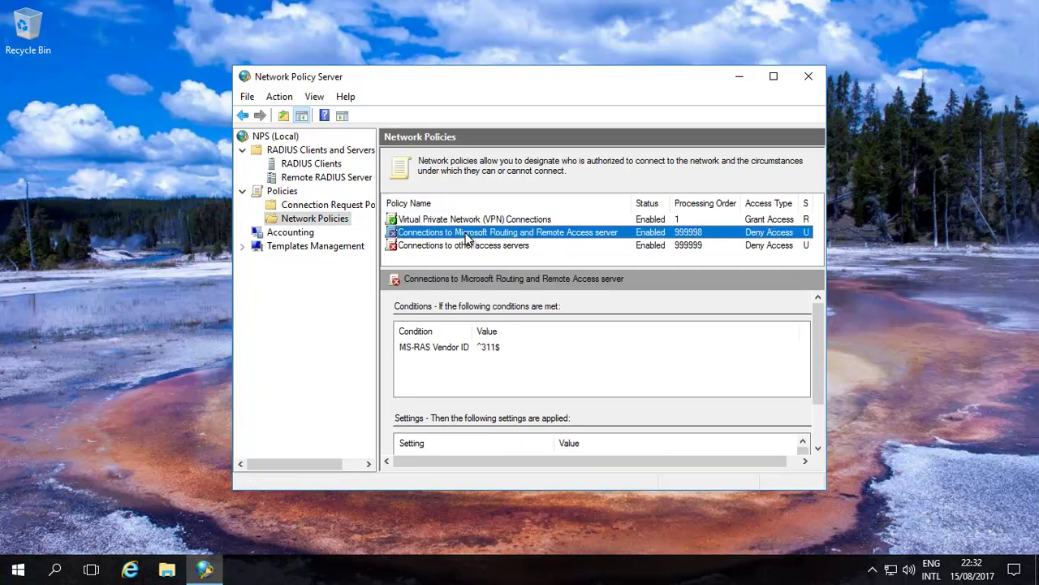
right_click(468, 238)
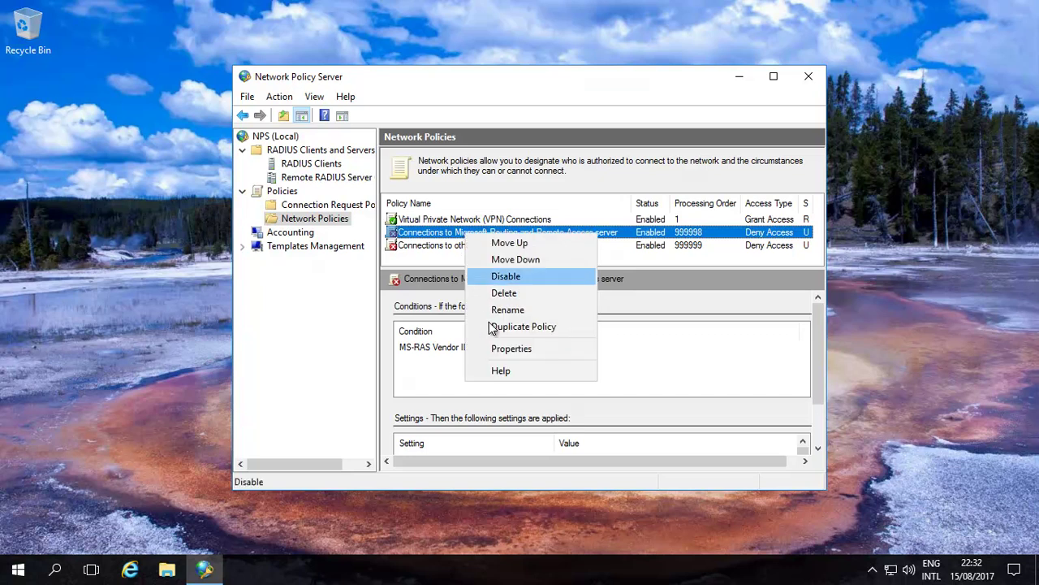
left_click(521, 277)
right_click(449, 248)
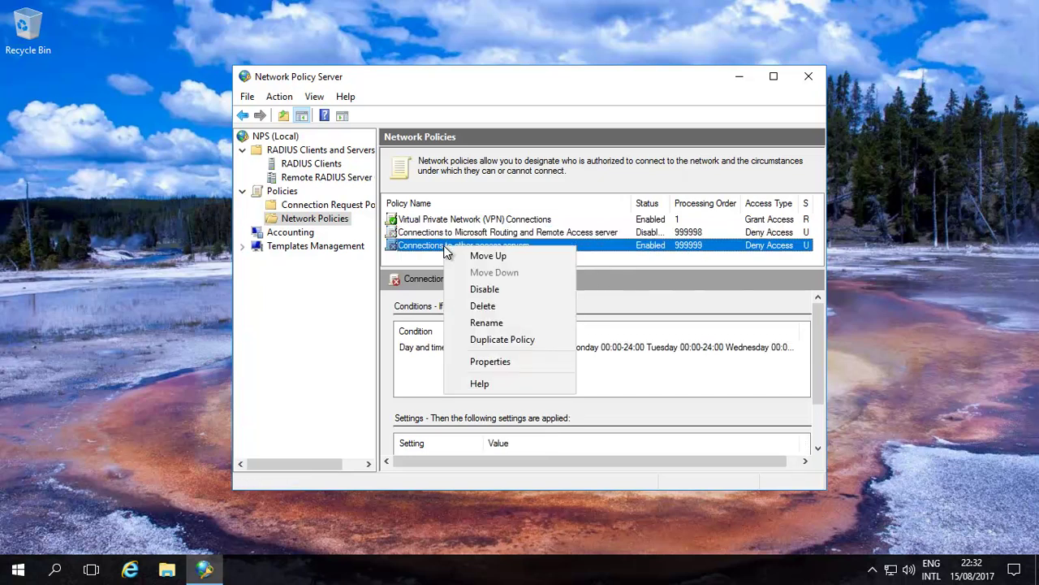
left_click(486, 289)
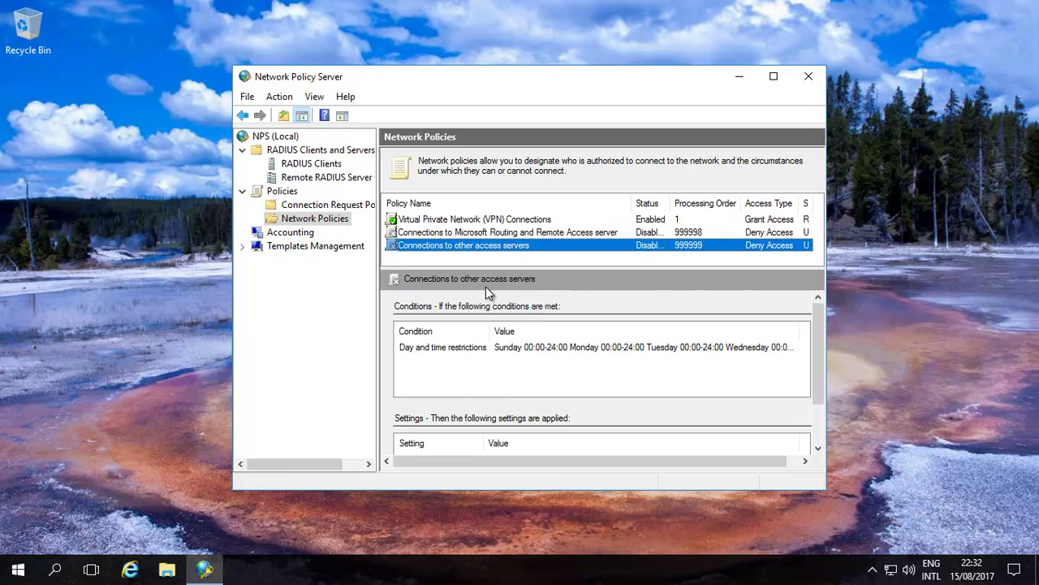
Step: Open the properties of the Virtual Private Network (VPN) Connections network policy and view its overview and conditions
left_click(471, 221)
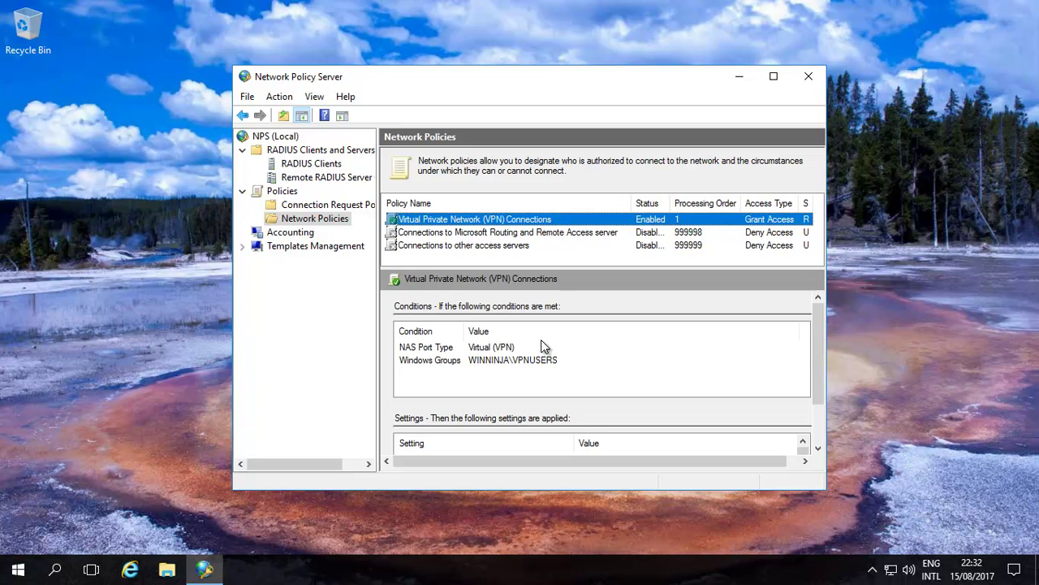
right_click(541, 219)
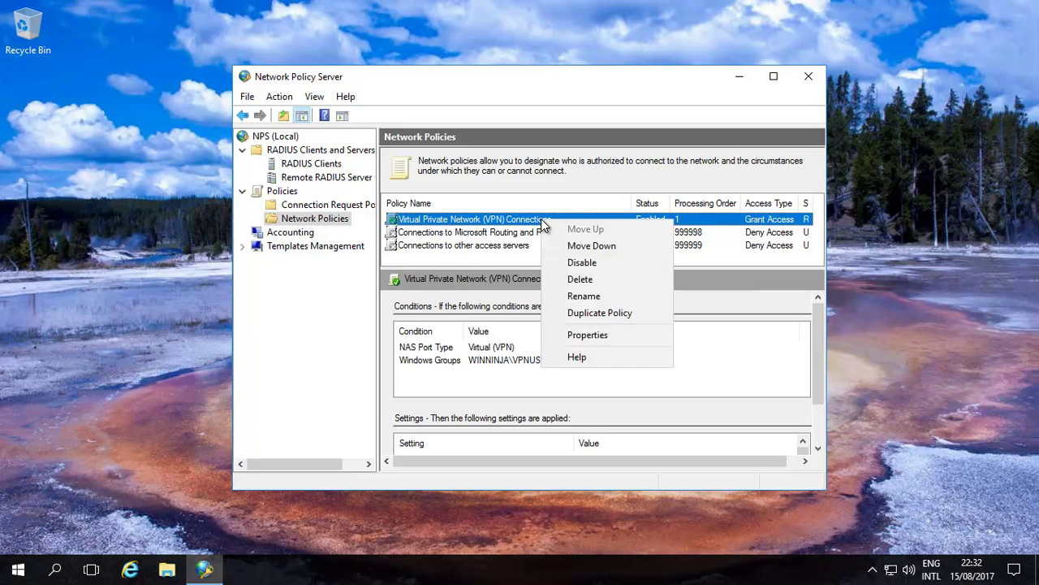
left_click(601, 339)
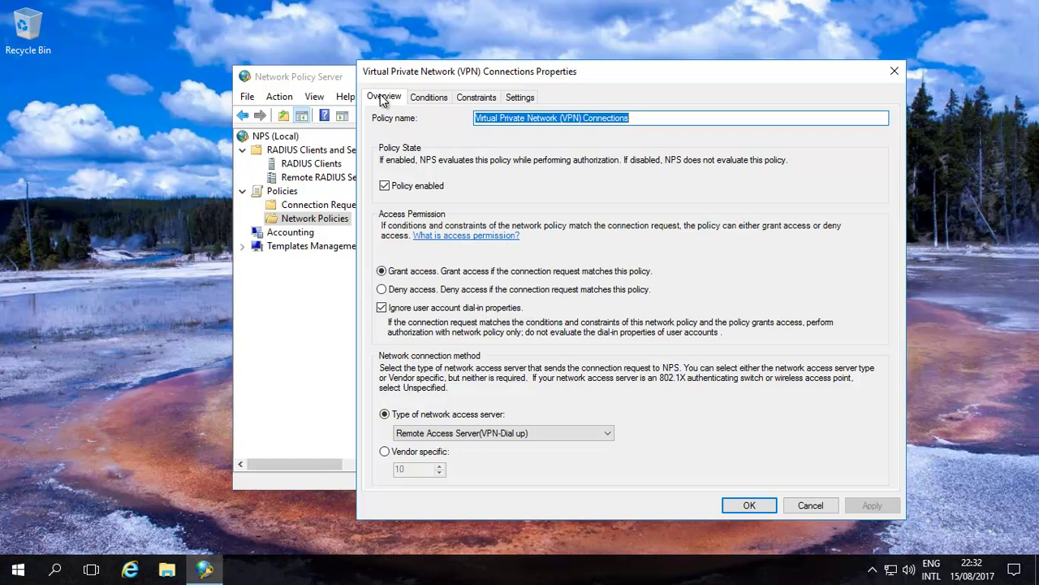
left_click(429, 98)
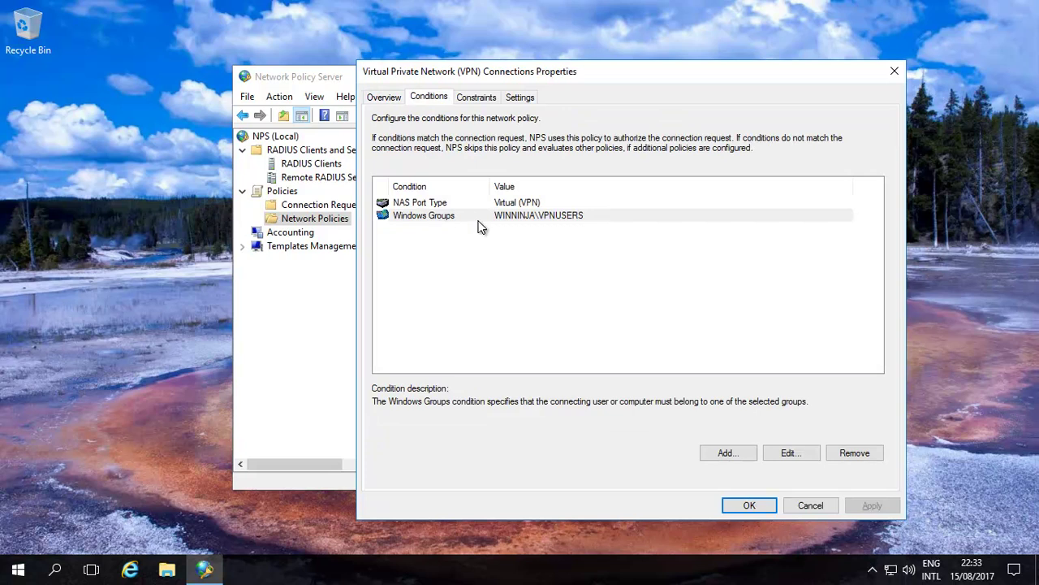
Step: Examine the condition types and the User Groups condition's group selection for the VPN policy, and back out without adding a condition
left_click(731, 455)
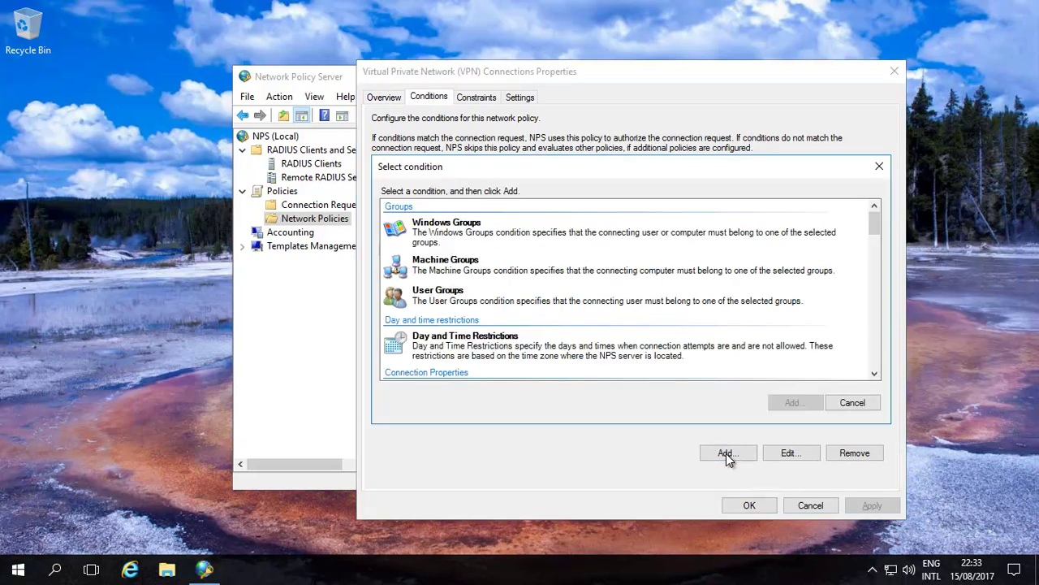
left_click(441, 300)
left_click(793, 403)
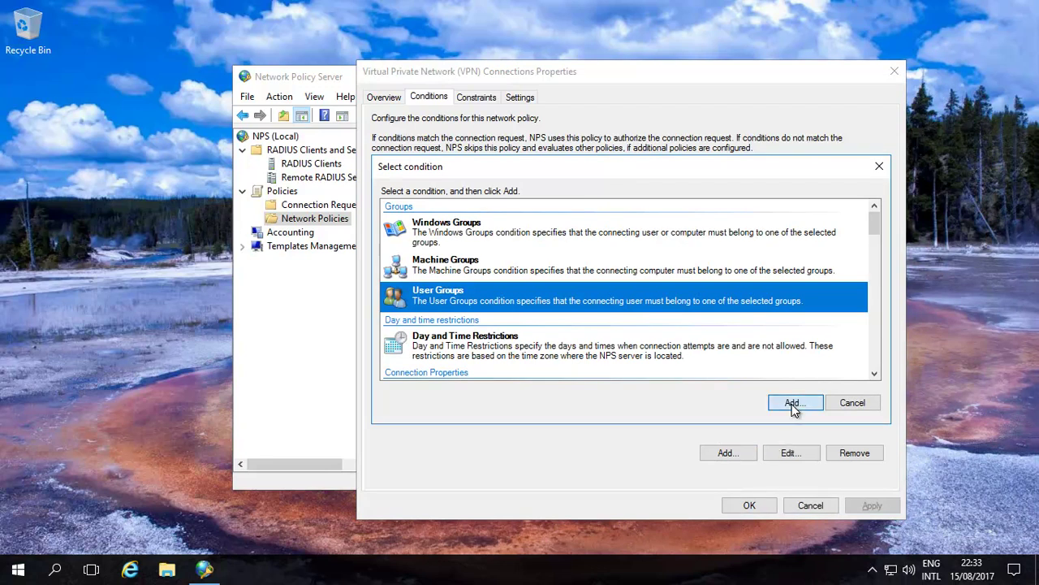
left_click(597, 359)
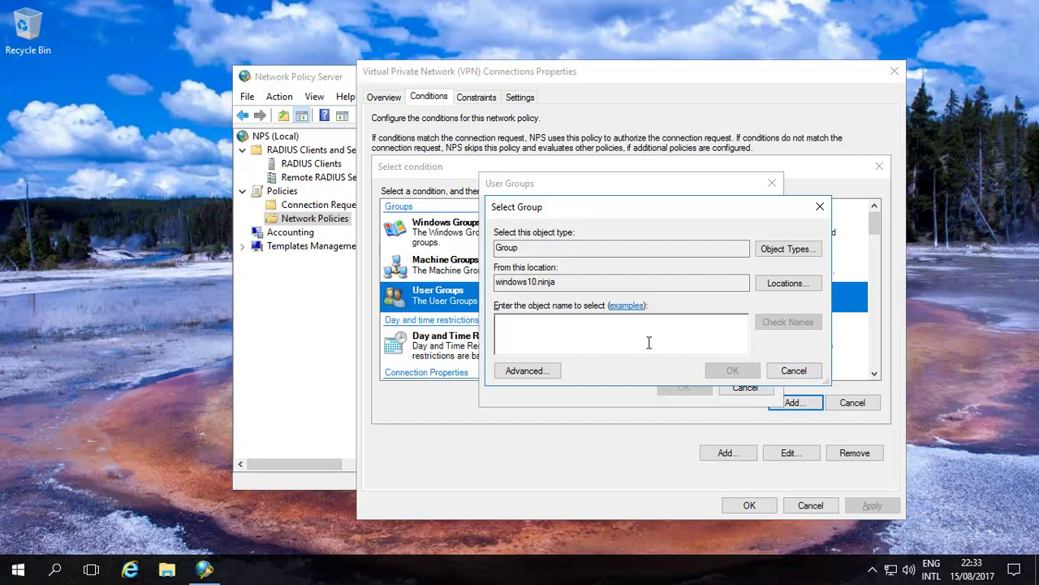
left_click(792, 370)
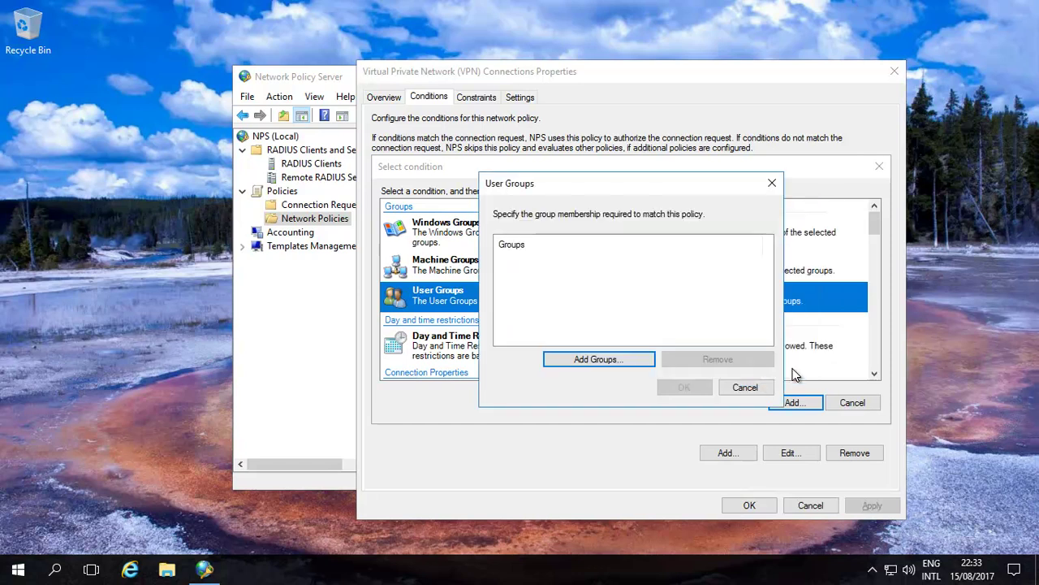
left_click(739, 388)
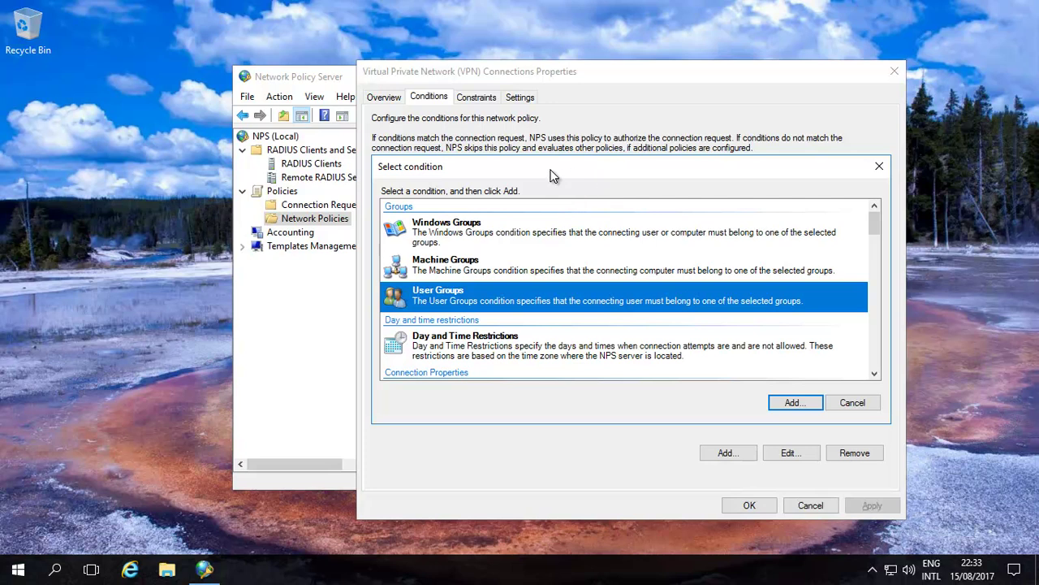
left_click(845, 404)
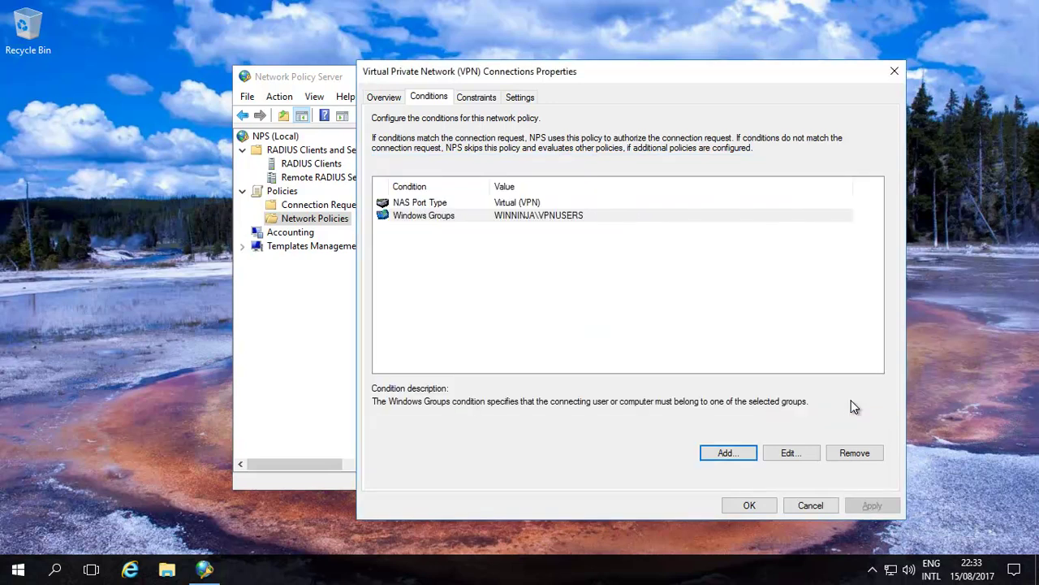
Step: Review the VPN policy's constraints: authentication methods, idle timeout, session timeout, called station ID, day and time restrictions, and NAS port type
left_click(483, 97)
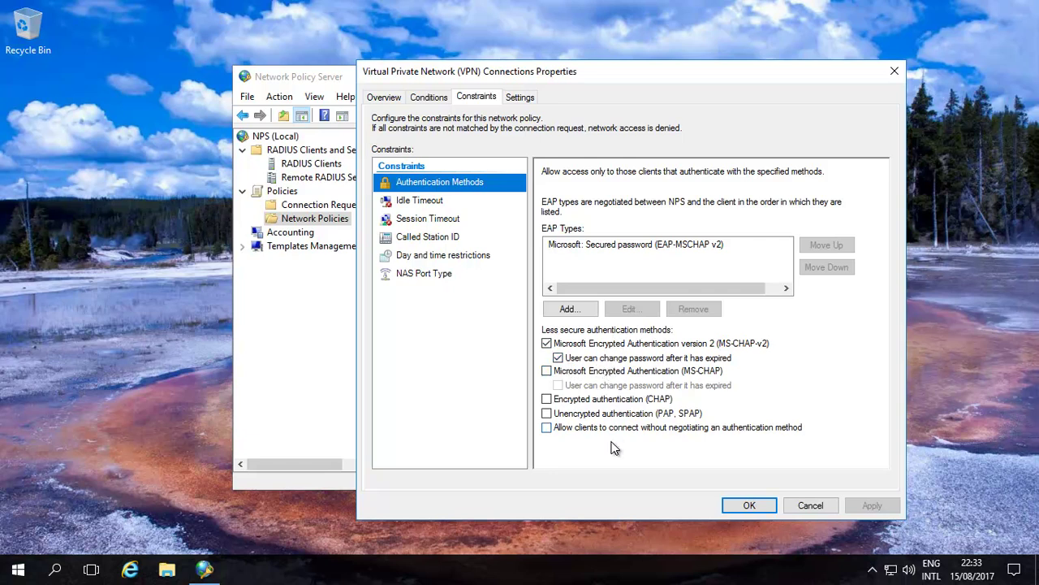
left_click(421, 208)
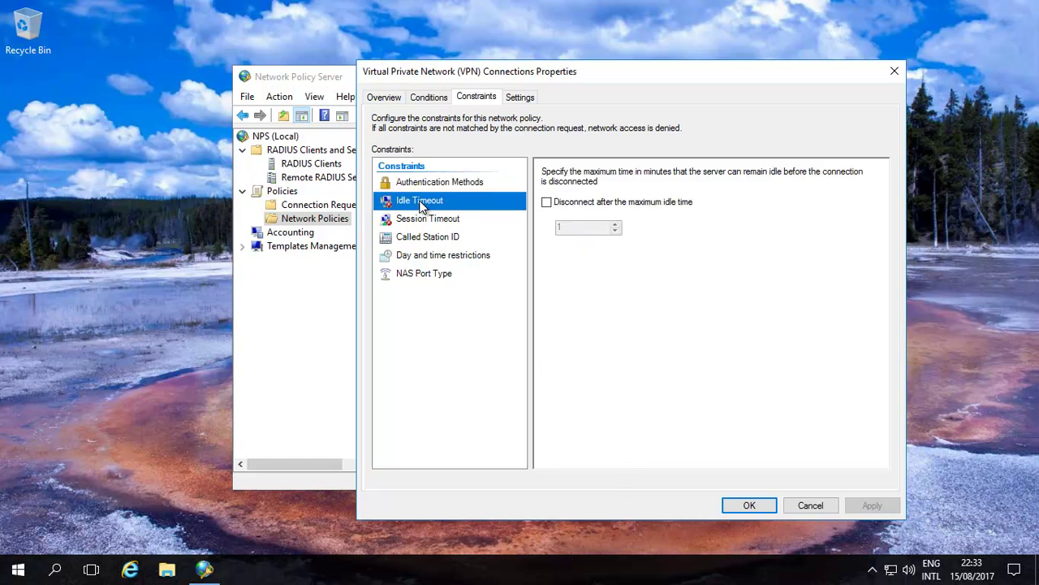
left_click(421, 221)
left_click(423, 239)
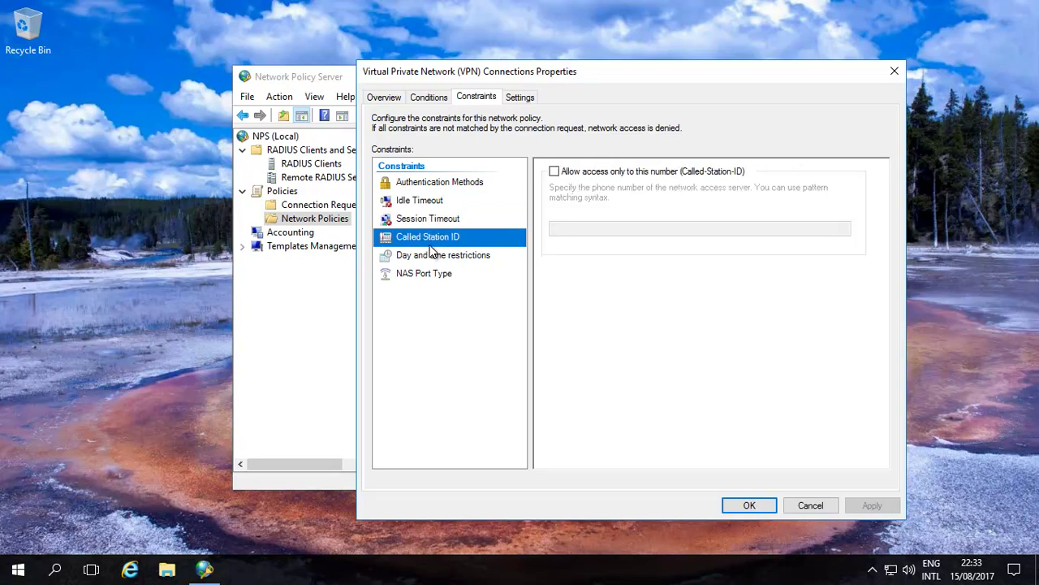
left_click(432, 257)
left_click(432, 276)
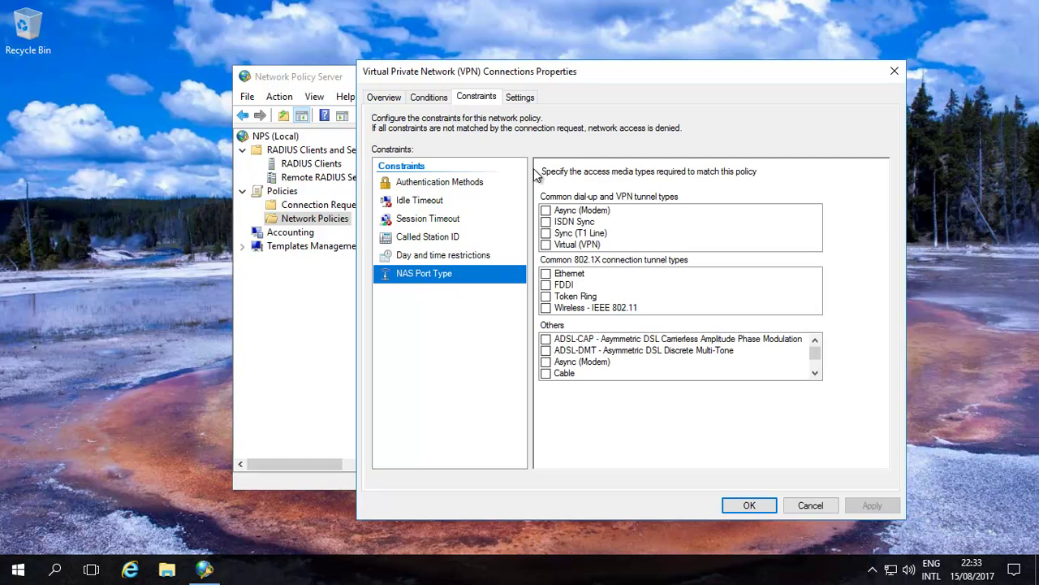
Step: Review the VPN policy's RADIUS attributes, multilink, IP filter, encryption and IP settings, and close its properties without saving
left_click(521, 101)
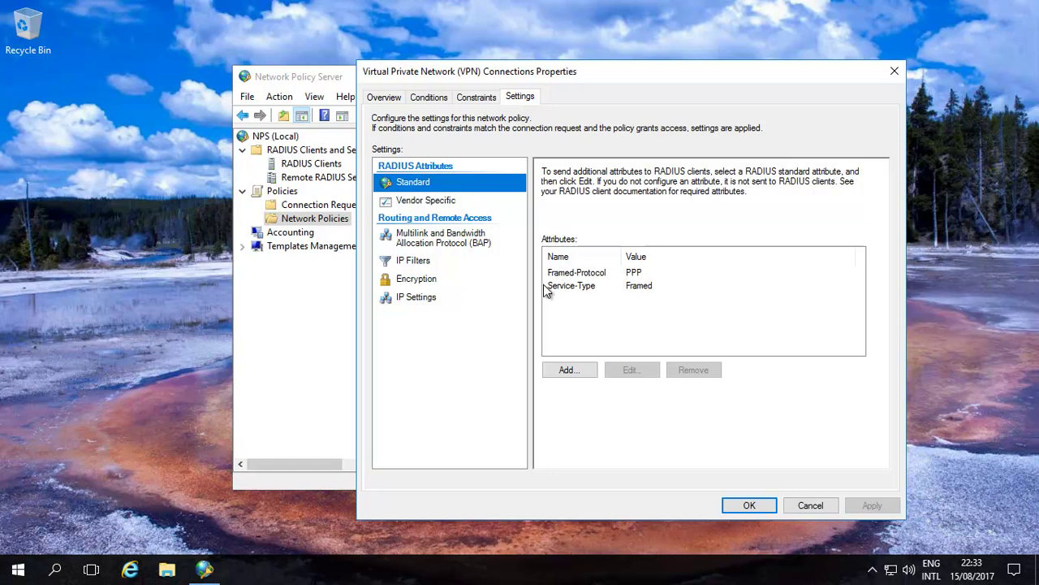
left_click(449, 240)
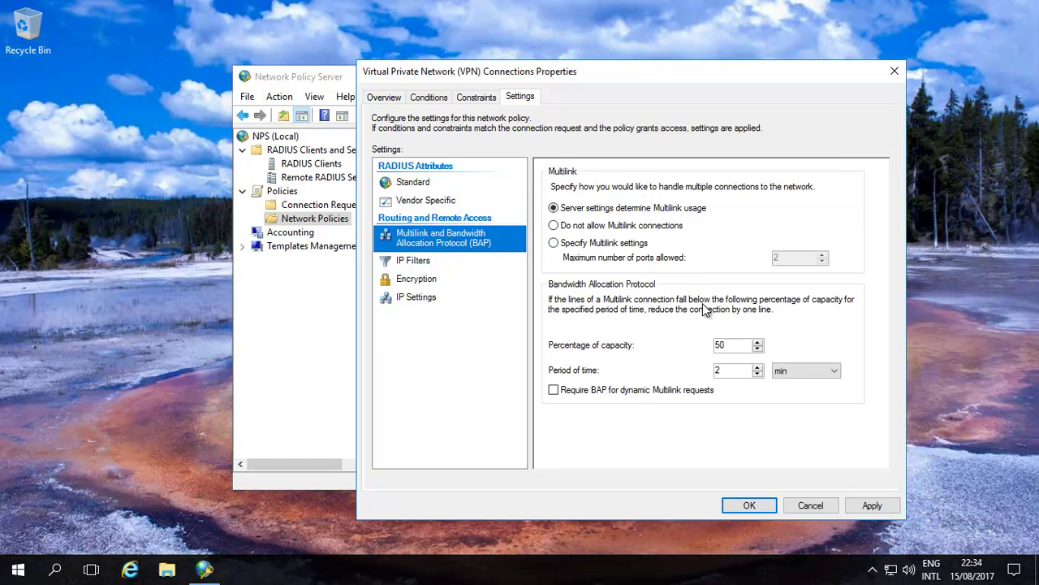
left_click(410, 262)
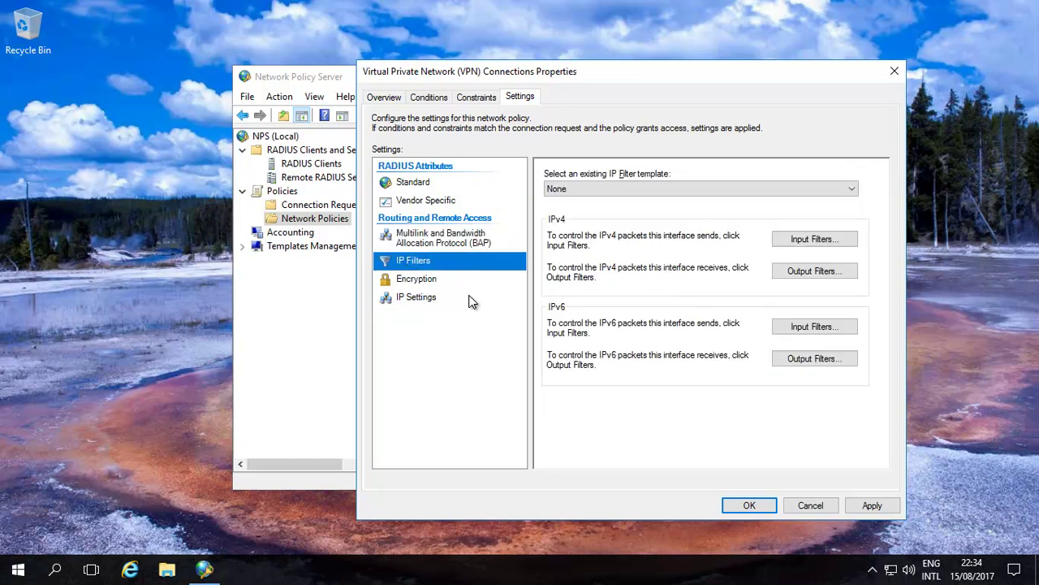
left_click(418, 280)
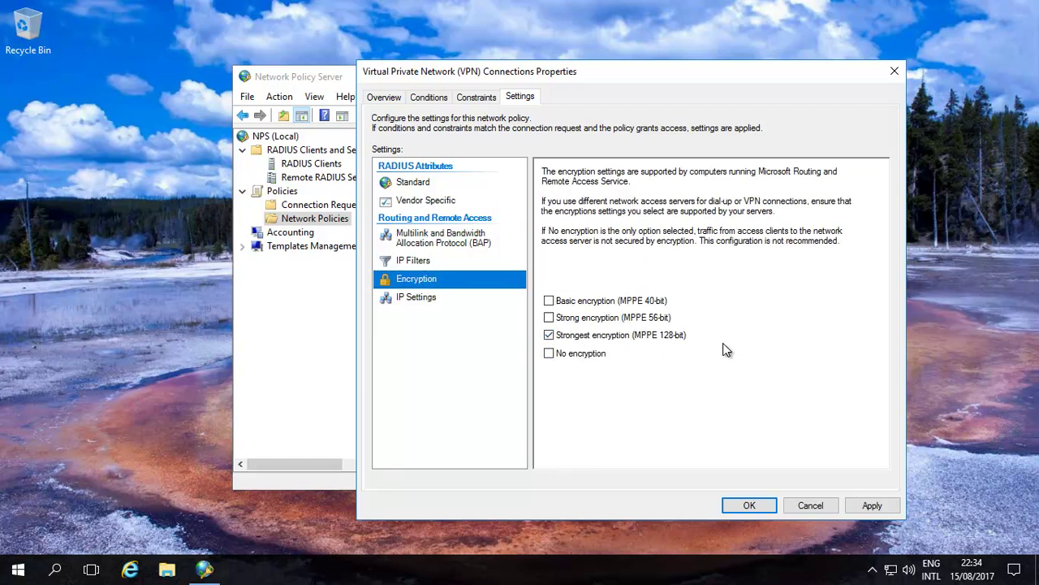
left_click(429, 299)
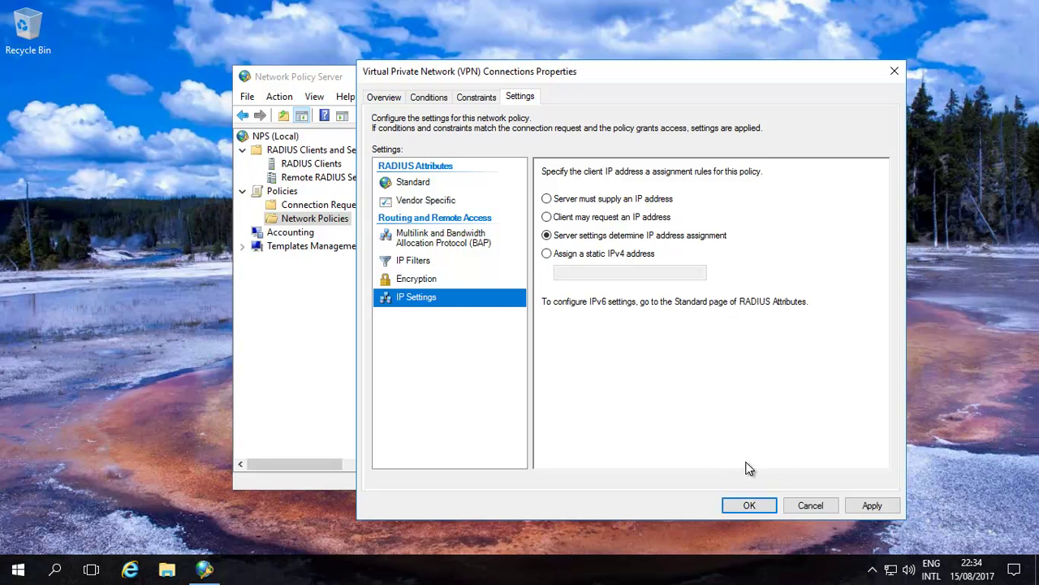
left_click(810, 505)
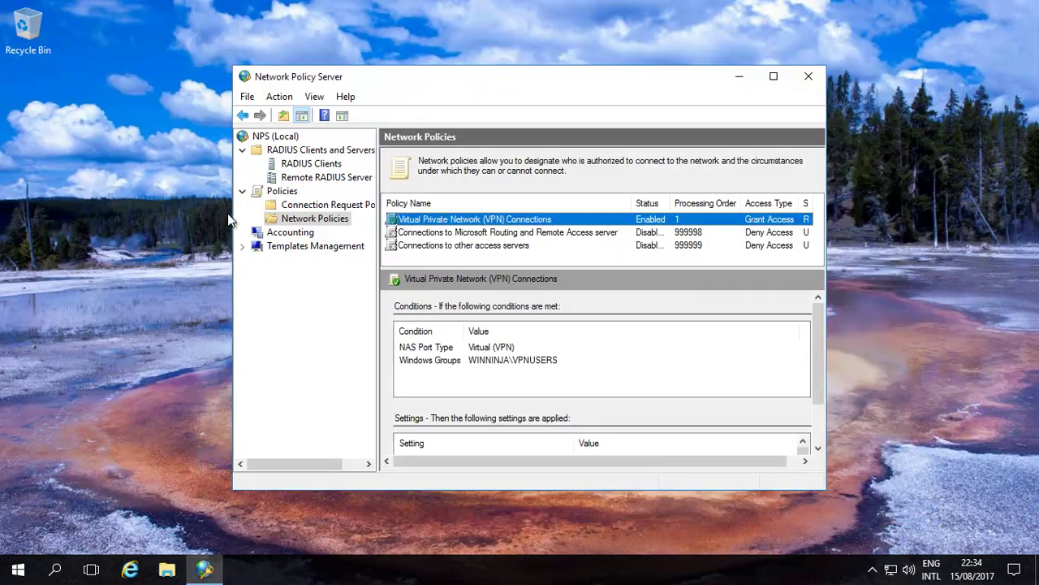
Step: View the NPS accounting options and the Templates Management overview, and expand its list of template types
left_click(252, 231)
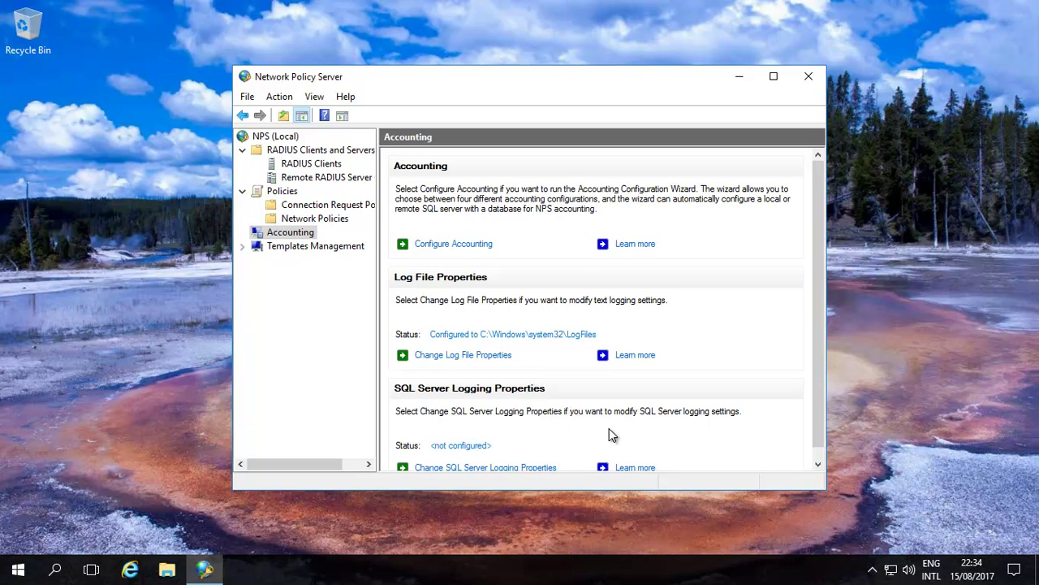
left_click(294, 248)
left_click(243, 247)
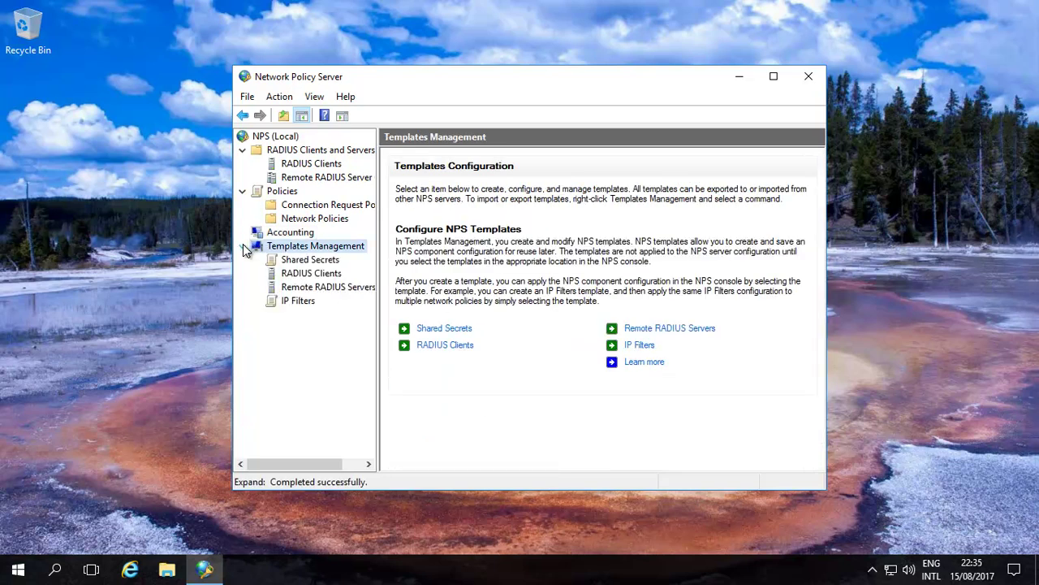
Step: Examine the Generate option in a new RADIUS shared secret template, cancel the template, and view the IP Filters templates
left_click(305, 266)
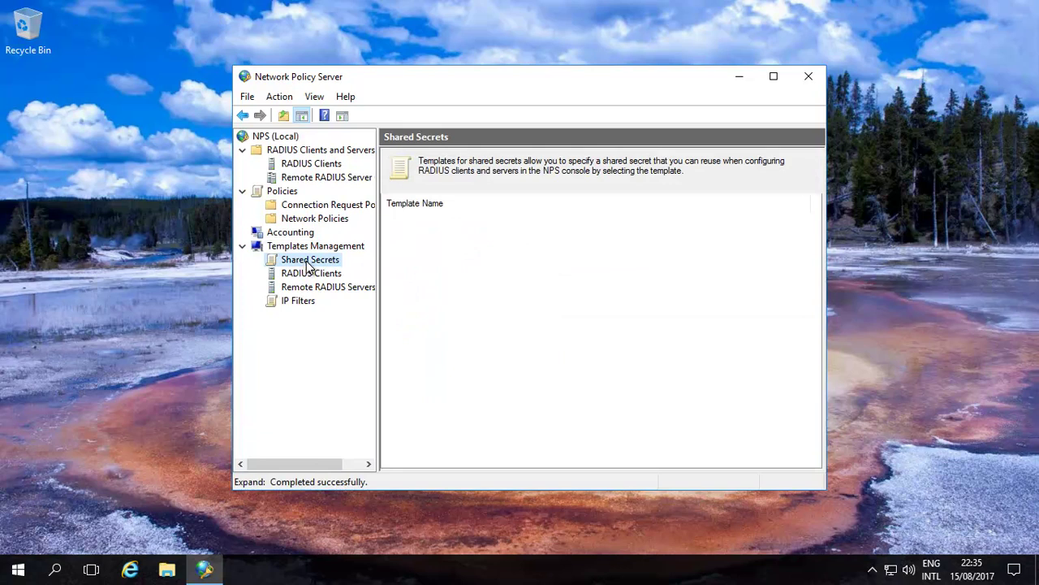
right_click(305, 261)
left_click(338, 272)
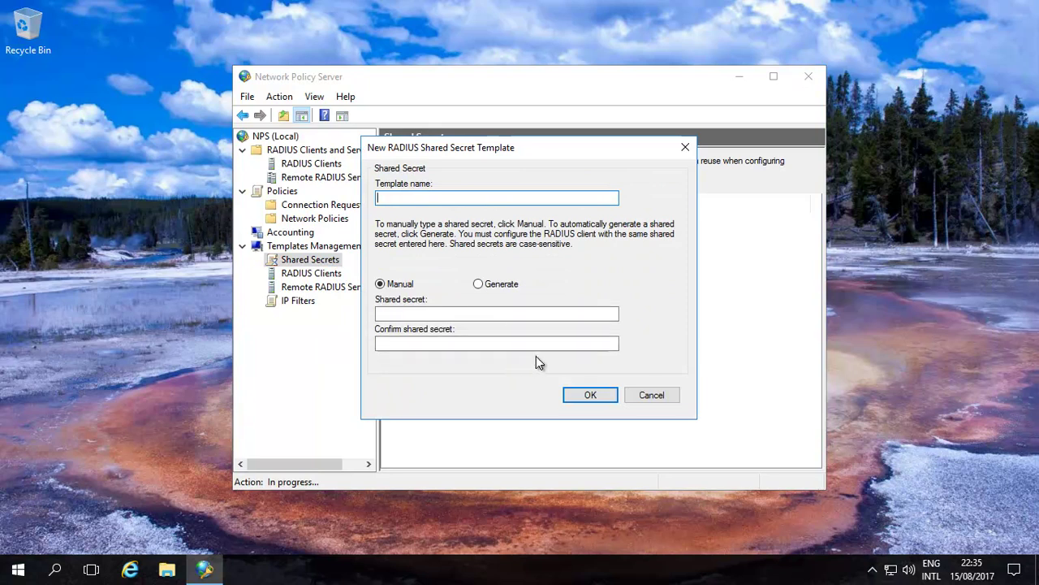
left_click(478, 284)
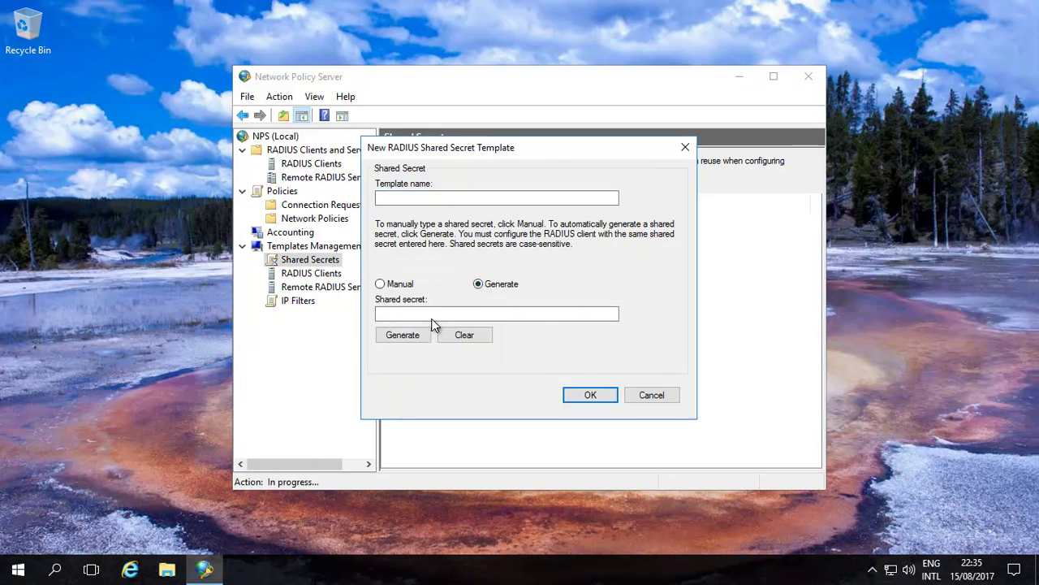
left_click(397, 333)
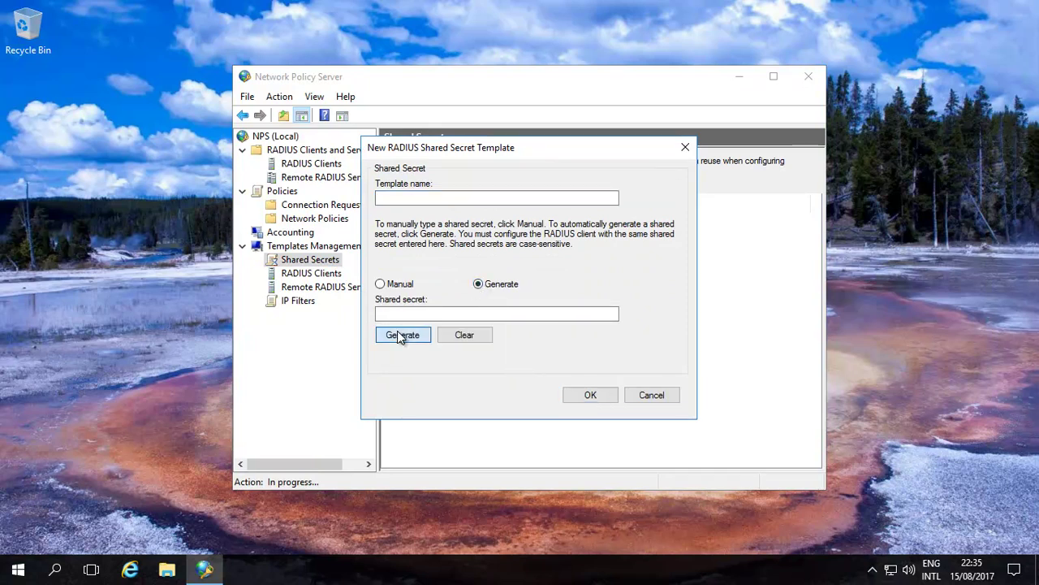
left_click(654, 397)
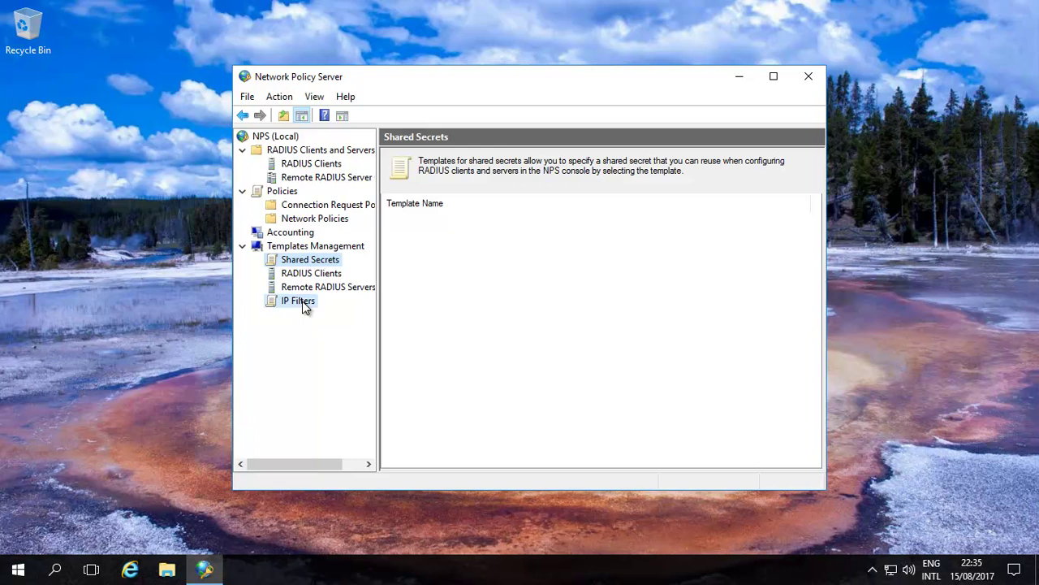
left_click(302, 301)
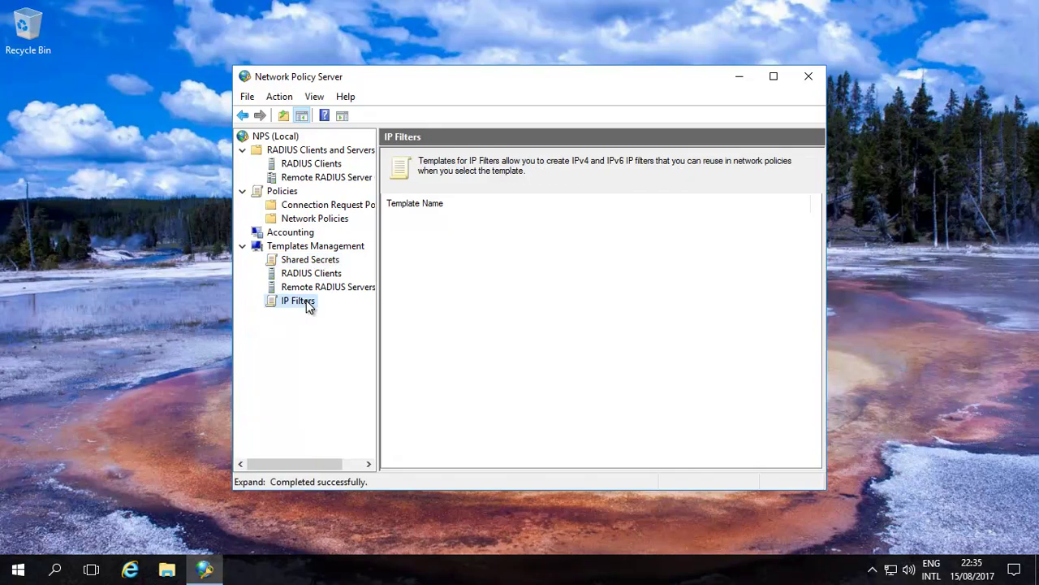
Step: Start a new network policy named Another Filter with the network access server type Remote Access Server(VPN-Dial up)
left_click(324, 220)
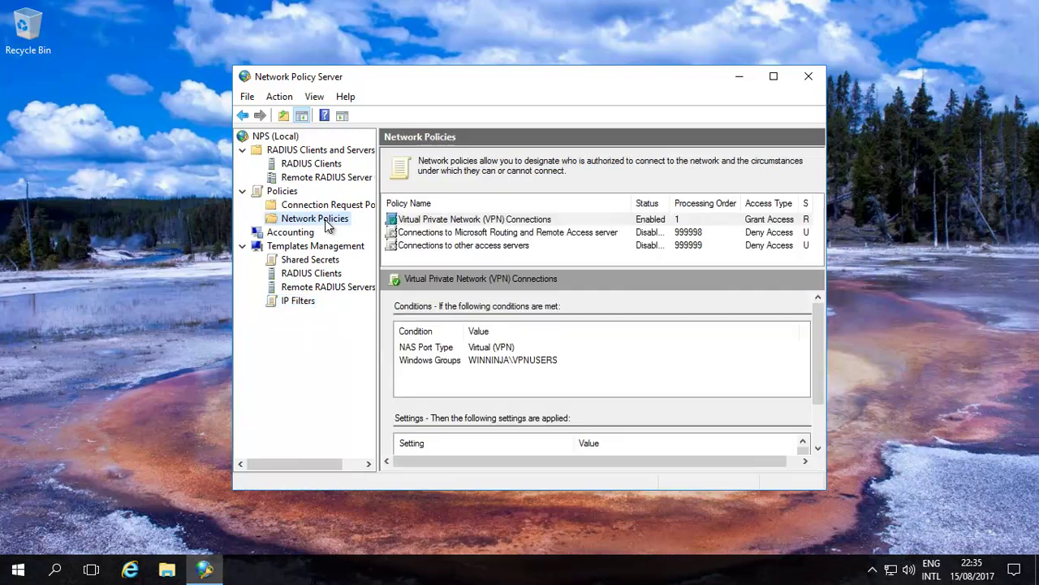
left_click(498, 221)
right_click(339, 221)
left_click(390, 225)
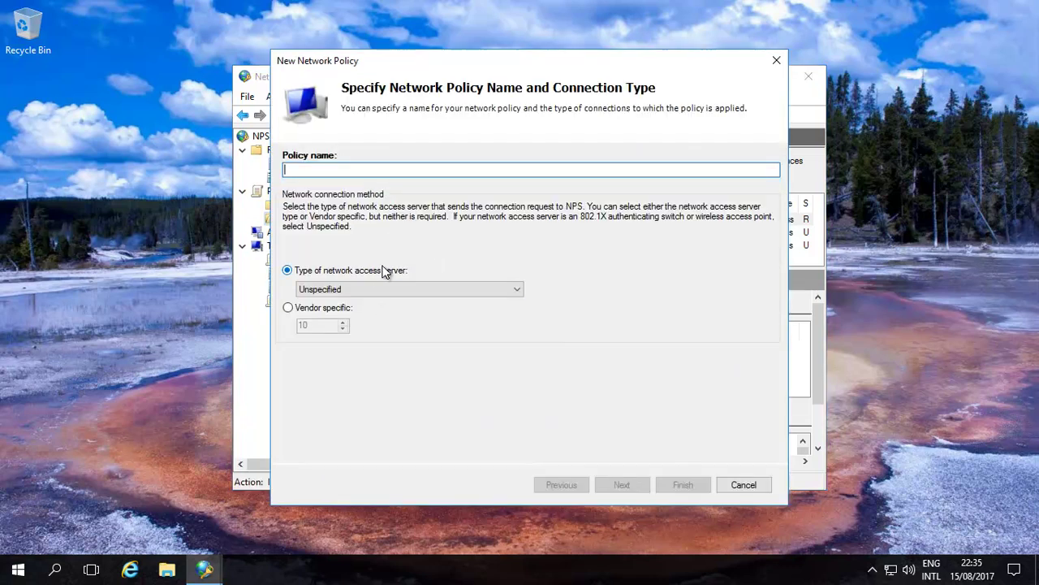
type("An")
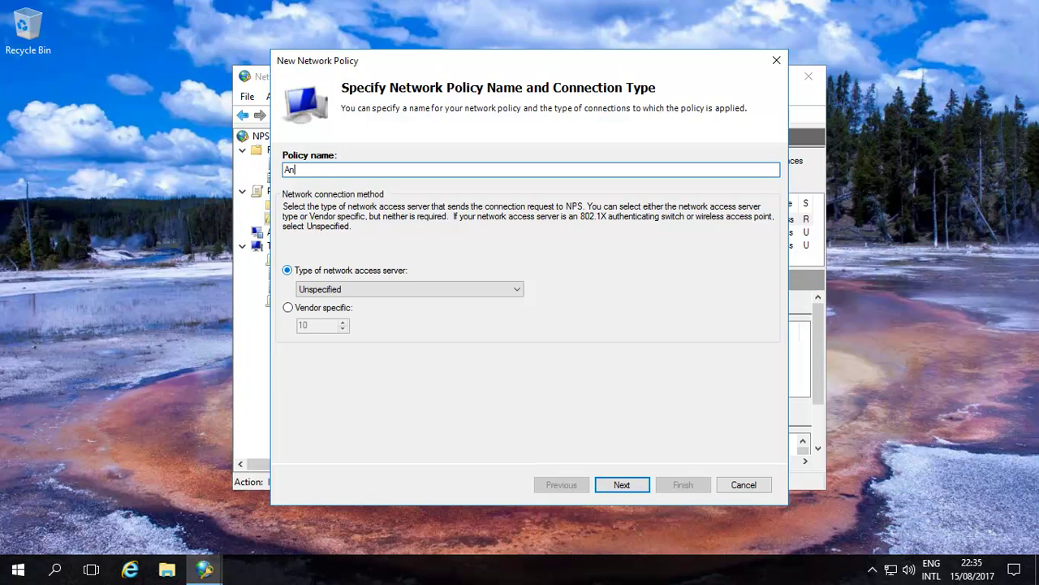
type("other Filter")
left_click(333, 290)
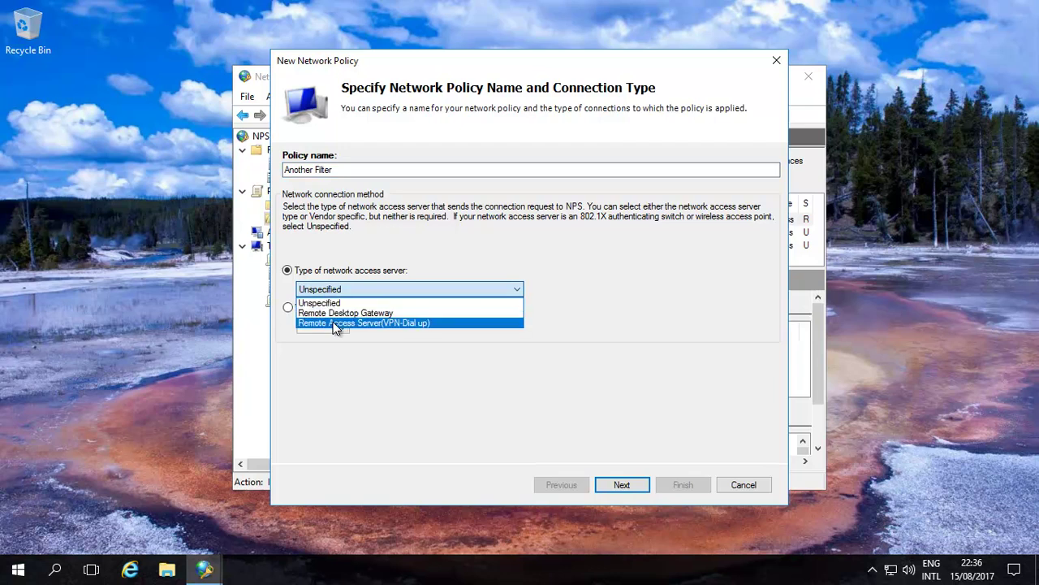
left_click(337, 323)
left_click(636, 486)
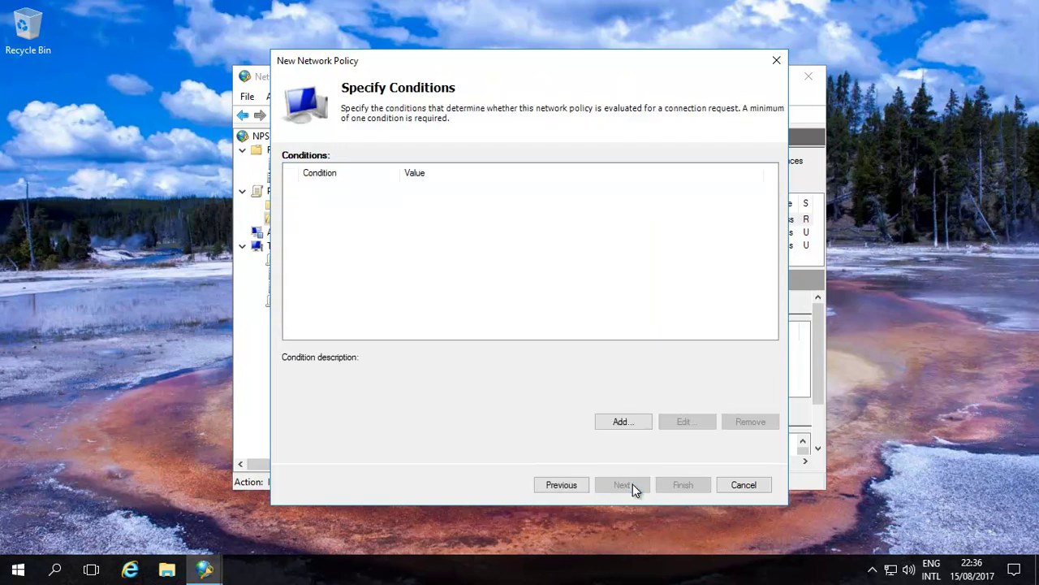
Step: Examine all condition types offered for the new network policy, and cancel the policy without adding any condition
left_click(620, 422)
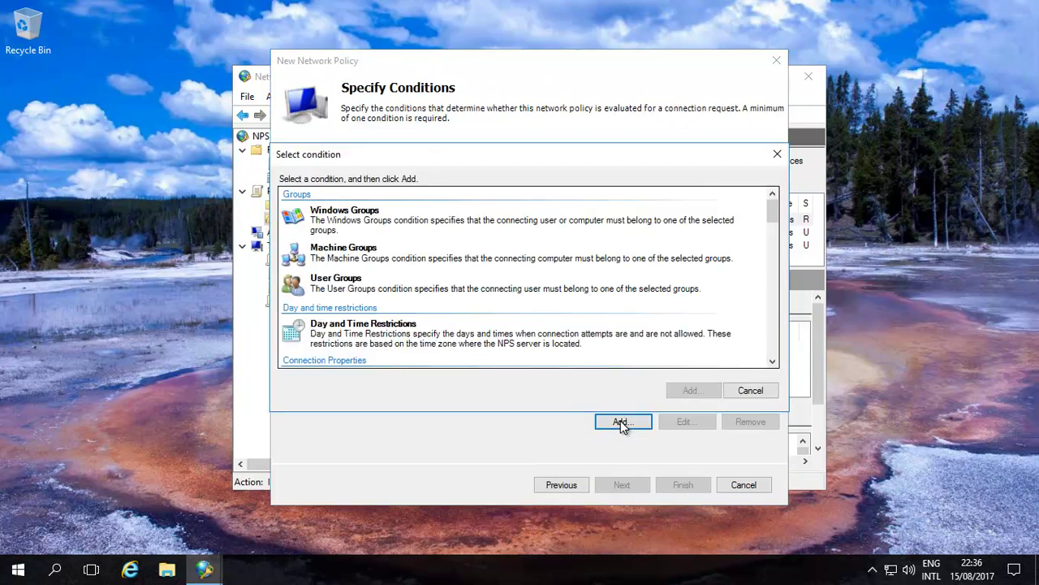
scroll(477, 223, "down", 3)
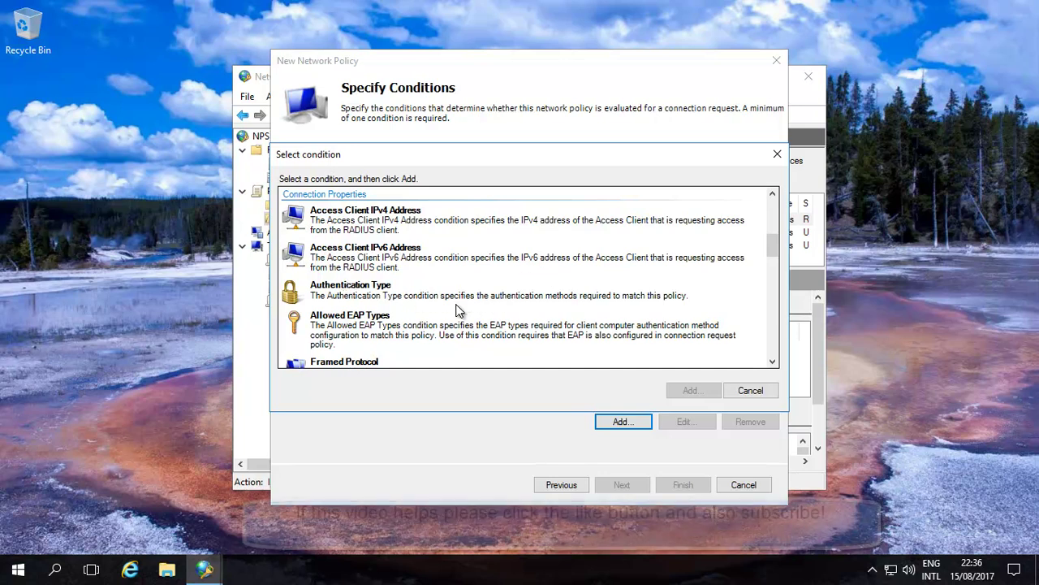
scroll(455, 313, "down", 2)
scroll(455, 313, "down", 3)
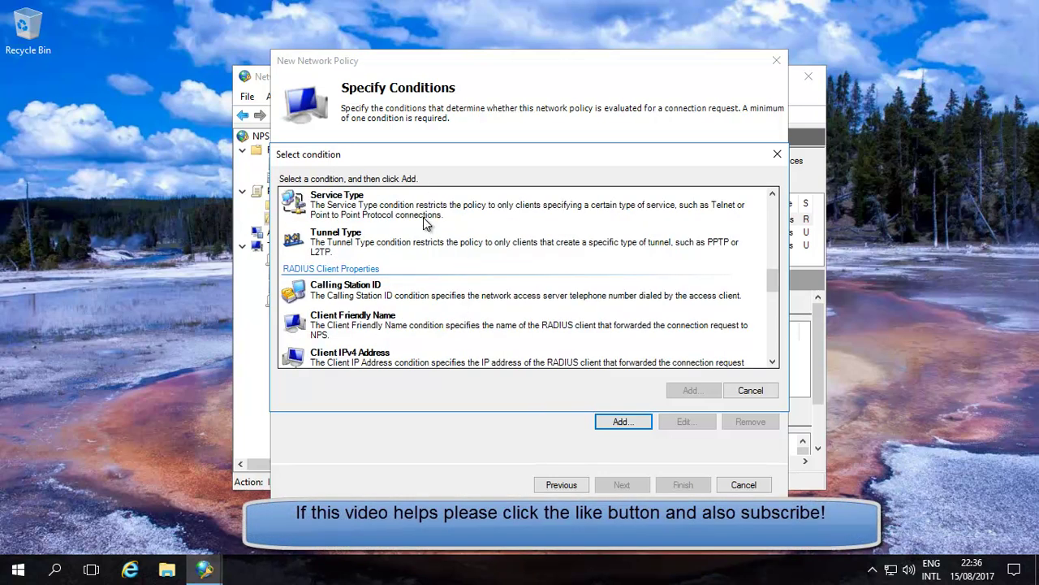
scroll(408, 341, "down", 5)
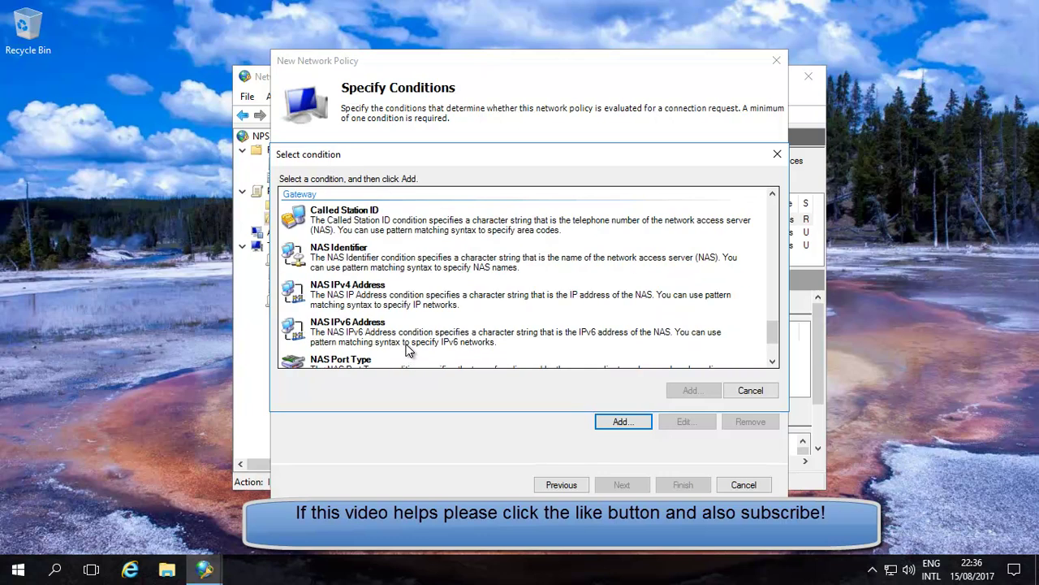
scroll(406, 358, "down", 1)
scroll(404, 313, "up", 10)
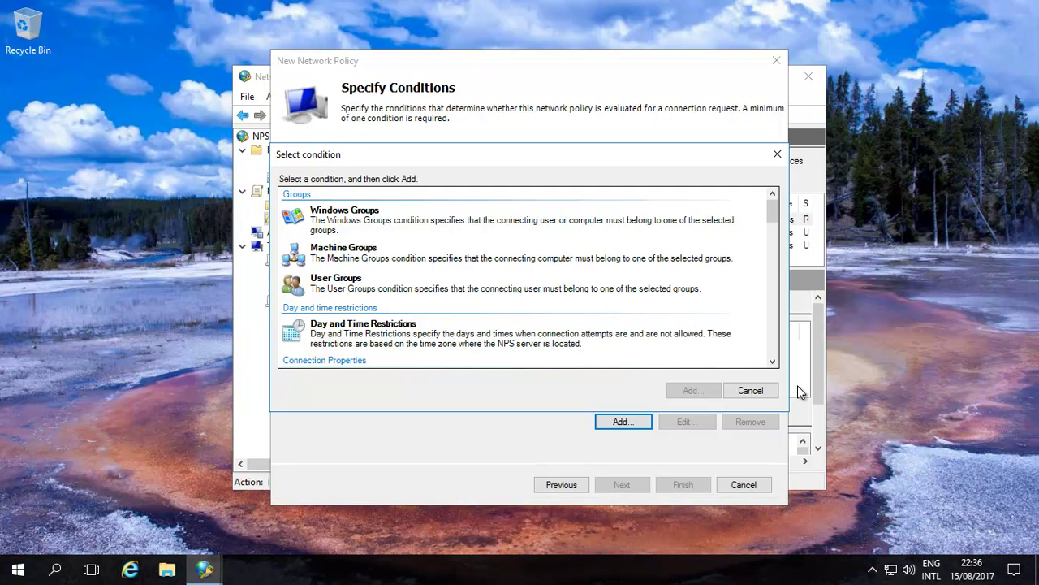
left_click(751, 390)
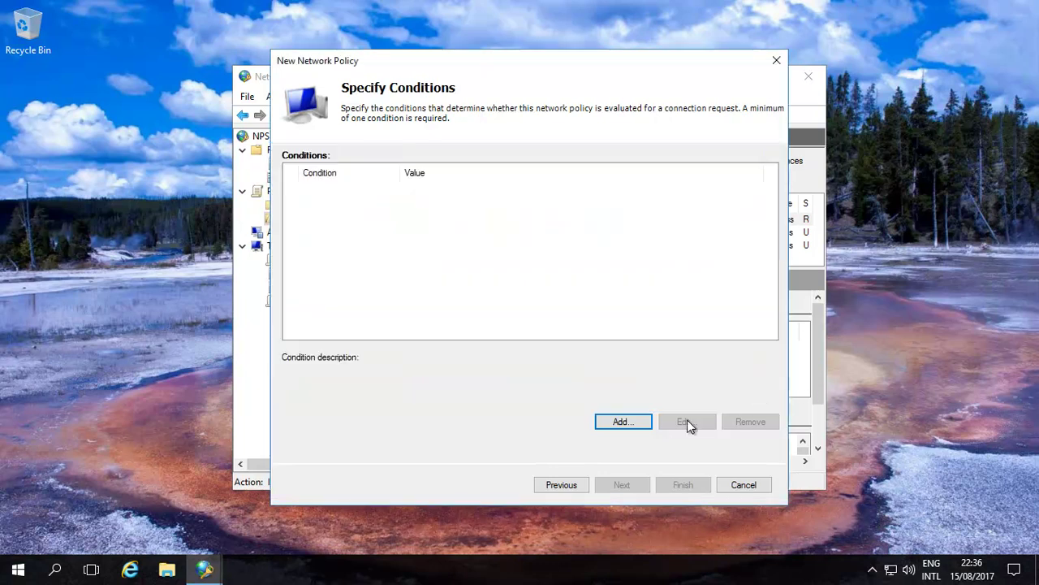
left_click(749, 486)
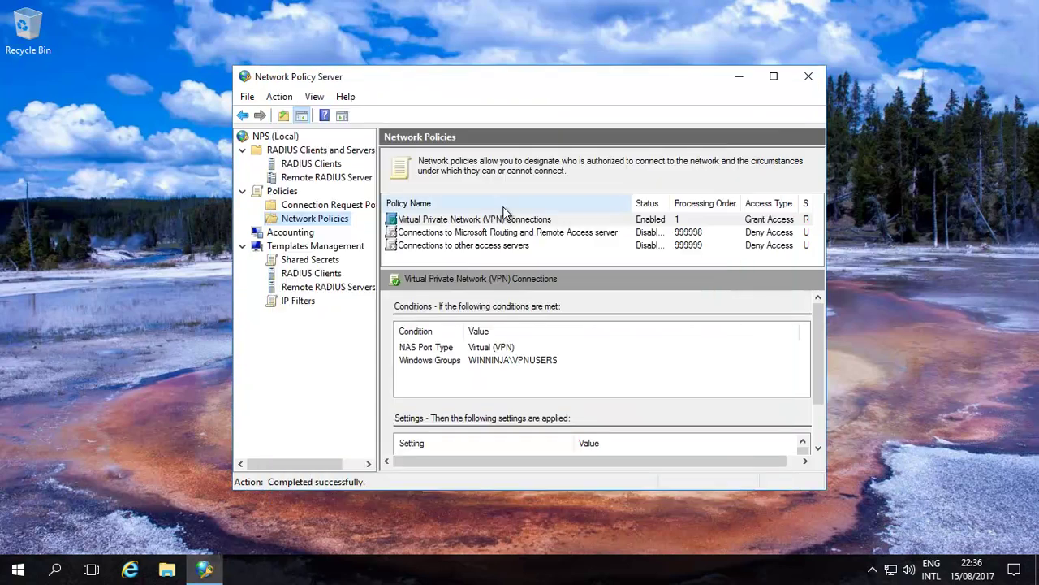